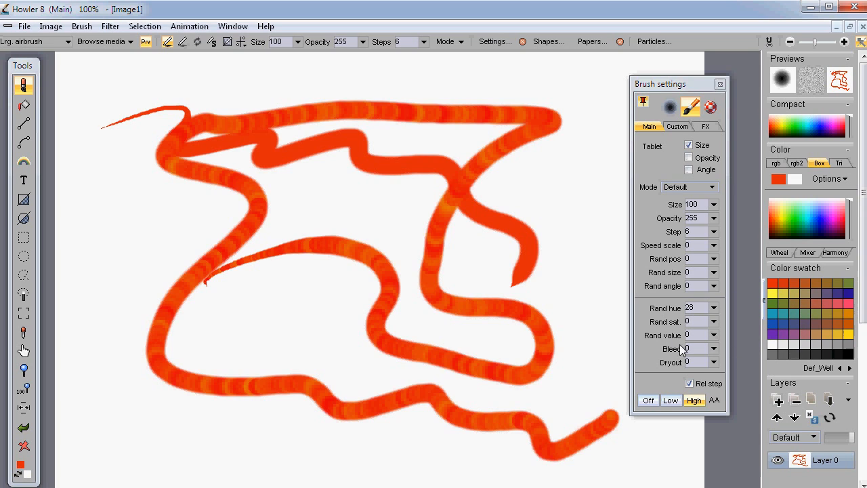
- Set the brush's Rand hue to 117 and paint long looping strokes across the existing orange-red strokes
click(715, 323)
click(661, 326)
mouse_move(561, 178)
mouse_down()
mouse_move(519, 224)
mouse_move(183, 226)
mouse_move(401, 434)
mouse_move(237, 285)
mouse_move(352, 294)
mouse_move(545, 261)
mouse_move(613, 414)
mouse_up()
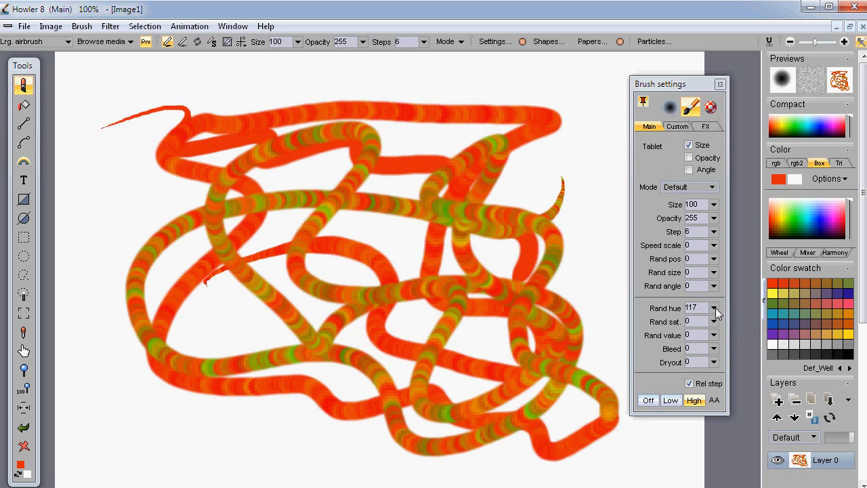
- Set the brush's Rand hue to 360 and paint a test stroke over the middle of the canvas
click(716, 309)
drag(665, 326, 725, 325)
mouse_move(462, 199)
mouse_down()
mouse_move(443, 165)
mouse_move(274, 353)
mouse_move(338, 273)
mouse_move(296, 309)
mouse_up()
- Clear the canvas and paint a long S-shaped stroke with Rand hue at 0 and Rand sat. at 59
click(25, 448)
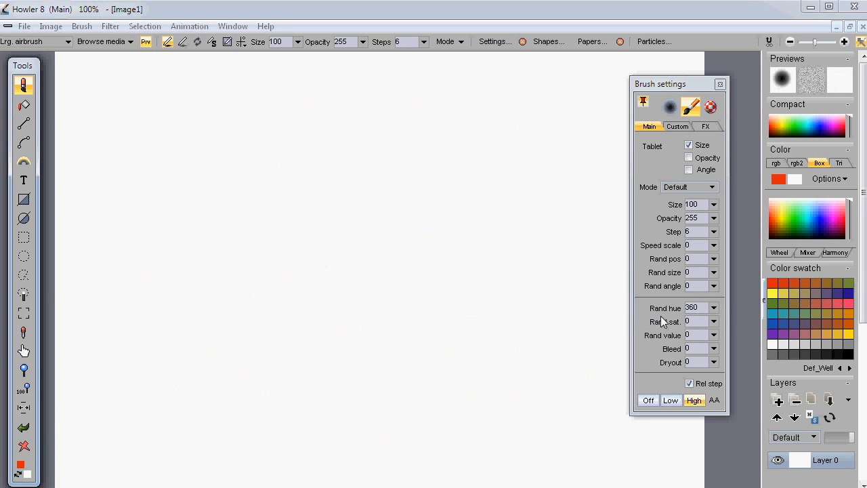
click(713, 309)
drag(691, 315, 698, 341)
click(714, 322)
mouse_move(117, 160)
mouse_down()
mouse_move(301, 176)
mouse_move(260, 323)
mouse_move(498, 382)
mouse_up()
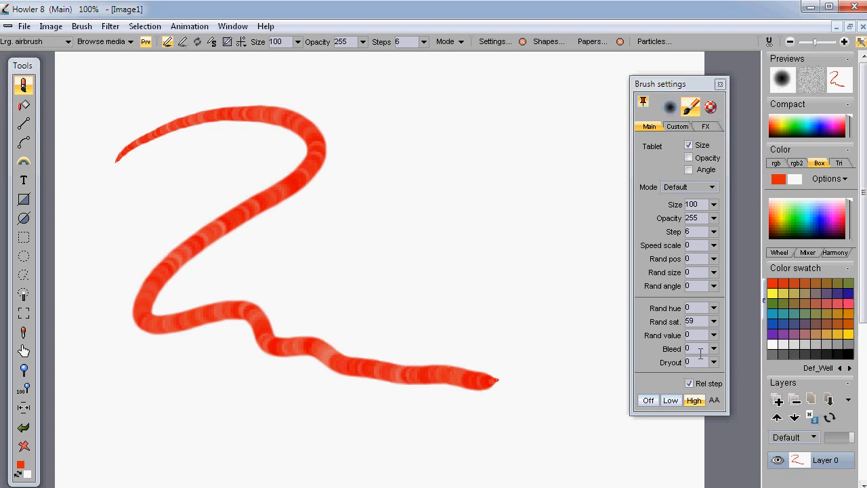
- Raise Rand sat. to 100 and paint winding, looping strokes over the canvas
drag(717, 325, 729, 341)
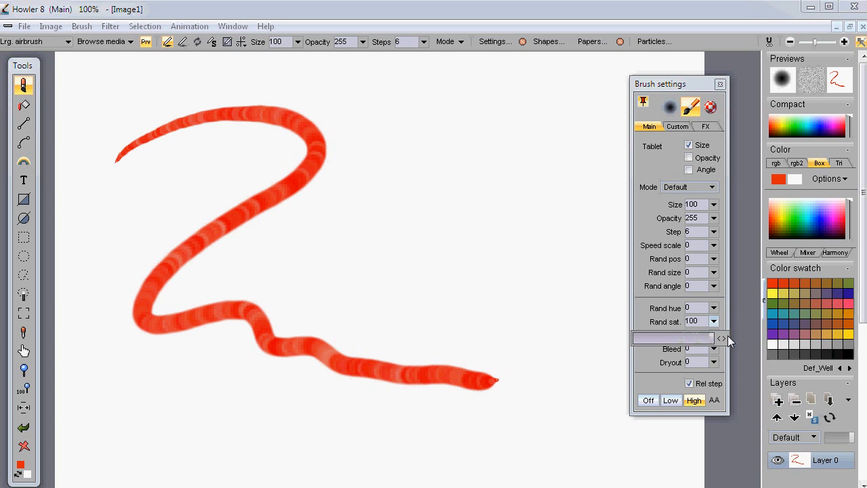
mouse_move(395, 145)
mouse_down()
mouse_move(533, 316)
mouse_move(215, 430)
mouse_move(233, 234)
mouse_move(405, 225)
mouse_up()
drag(324, 305, 604, 391)
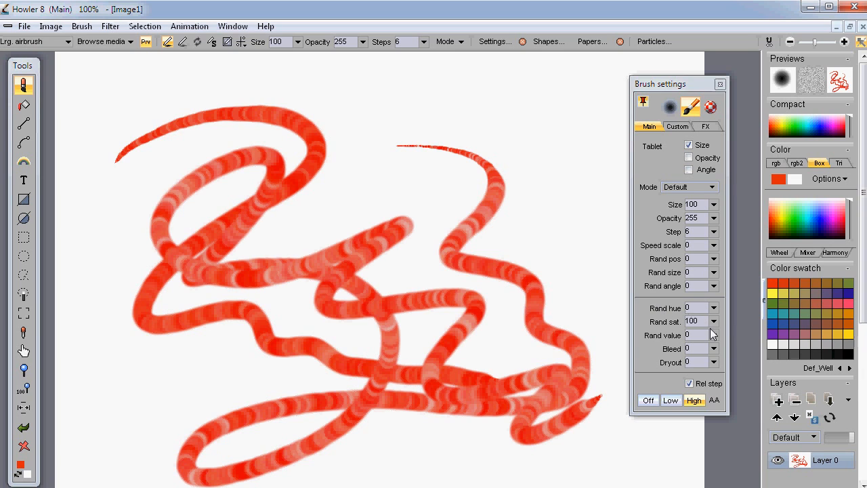
- Set Rand sat. to 0 and Rand value to 100, and paint a winding stroke over the existing ones
drag(713, 325, 627, 347)
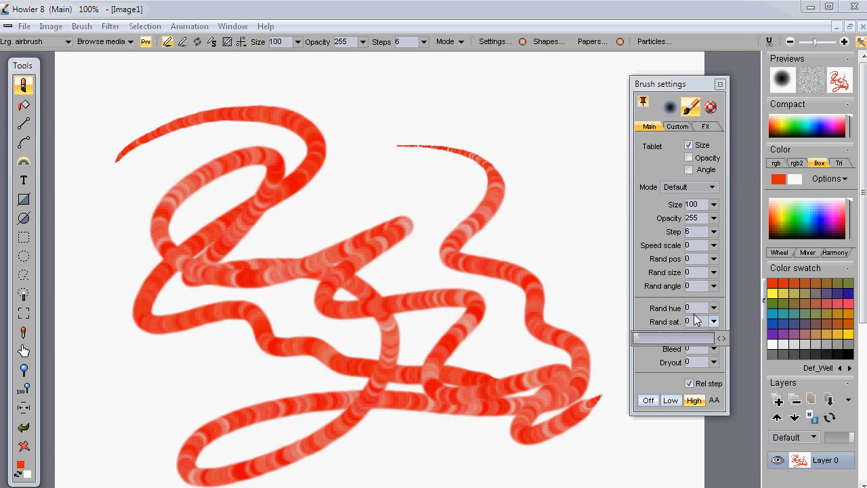
drag(715, 336, 640, 358)
drag(711, 353, 720, 352)
mouse_move(395, 145)
mouse_down()
mouse_move(475, 118)
mouse_move(339, 265)
mouse_move(257, 413)
mouse_up()
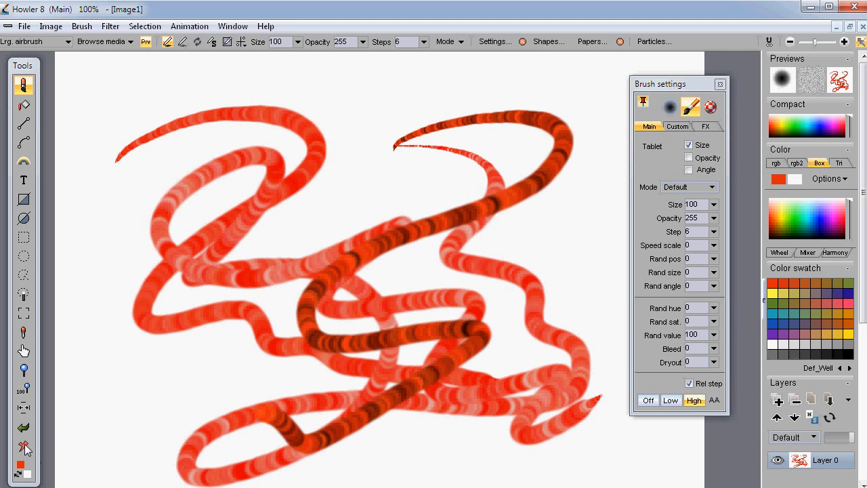
- Clear the canvas and paint a diagonal zigzag plus a second zigzag that curves back over the top
click(23, 447)
mouse_move(139, 196)
mouse_down()
mouse_move(314, 209)
mouse_move(484, 327)
mouse_move(575, 434)
mouse_up()
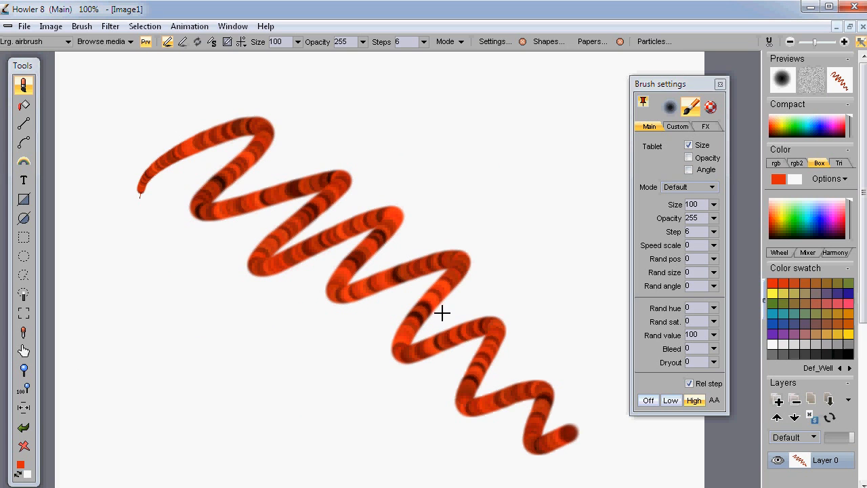
mouse_move(218, 373)
mouse_down()
mouse_move(403, 397)
mouse_move(563, 312)
mouse_move(292, 179)
mouse_up()
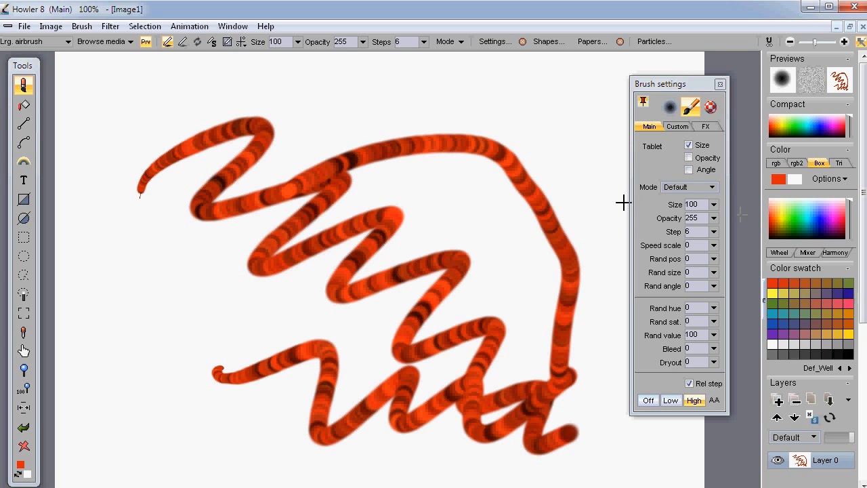
- Set Rand sat. to 46 and Rand hue to 200, and paint a multicoloured diagonal zigzag on a cleared canvas
click(714, 322)
drag(652, 337, 670, 337)
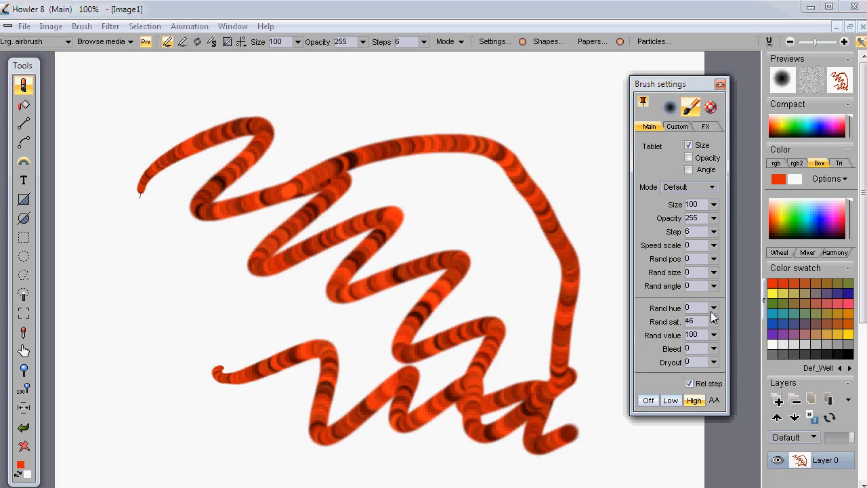
click(713, 308)
mouse_move(518, 132)
mouse_down()
mouse_move(395, 139)
mouse_move(271, 345)
mouse_move(389, 309)
mouse_move(383, 229)
mouse_move(575, 352)
mouse_move(568, 355)
mouse_up()
click(23, 445)
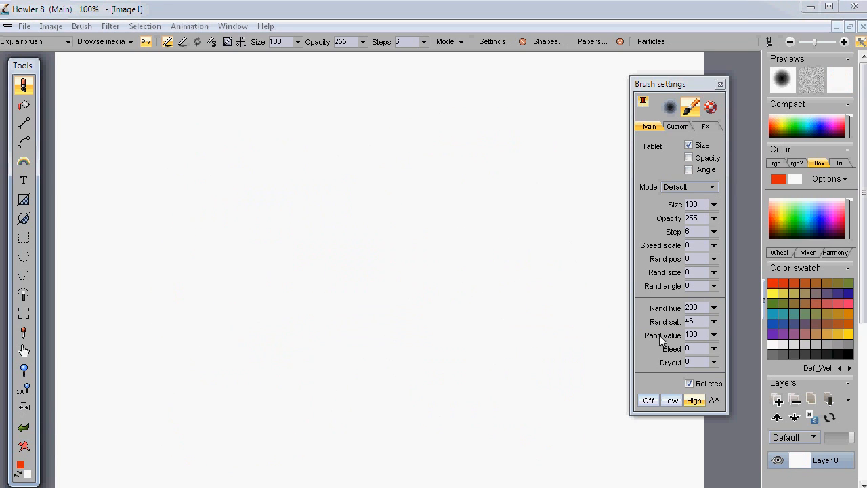
mouse_move(230, 186)
mouse_down()
mouse_move(292, 287)
mouse_move(306, 393)
mouse_move(576, 435)
mouse_up()
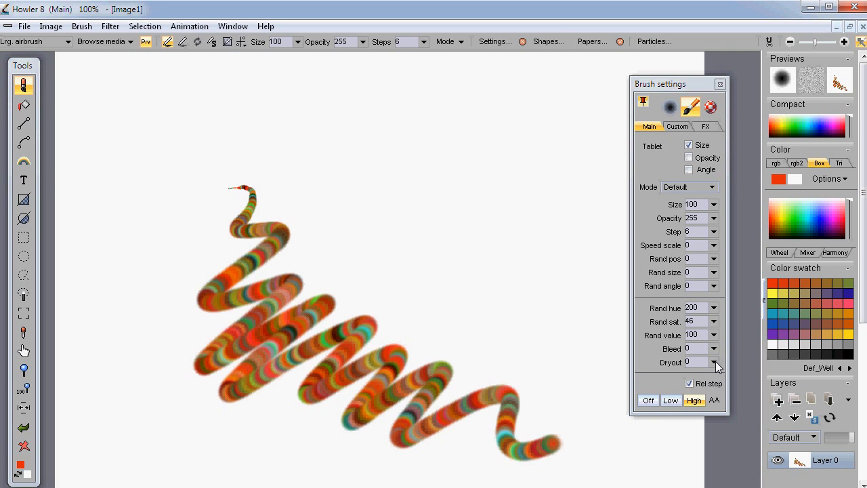
- Set the brush's Dryout to 14 and paint short fading strokes above the multicoloured zigzag
click(714, 362)
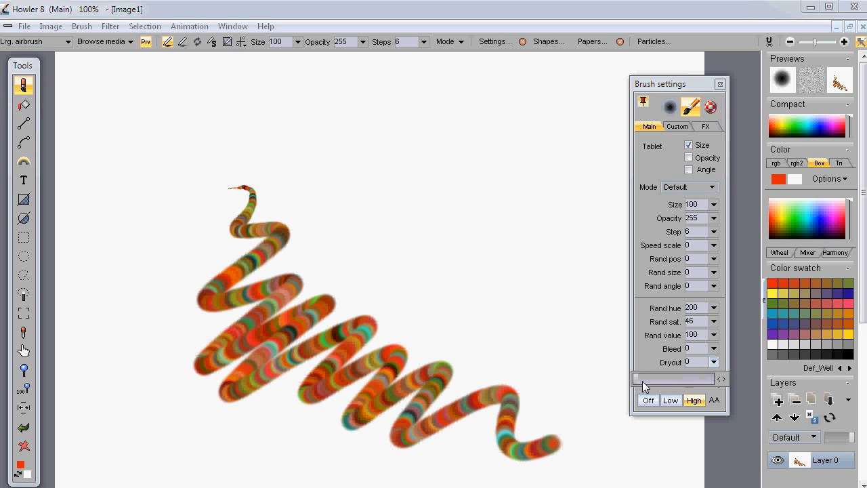
mouse_move(638, 376)
mouse_down()
mouse_move(660, 376)
mouse_move(649, 383)
mouse_up()
click(147, 139)
drag(147, 139, 234, 131)
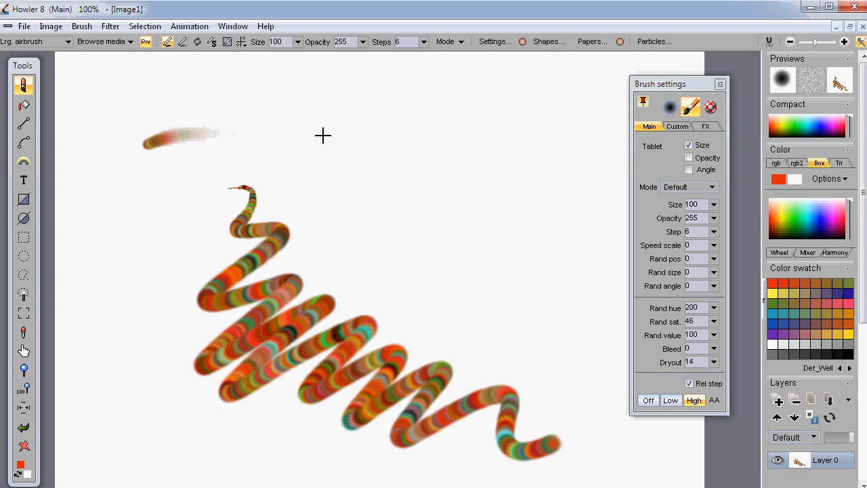
drag(563, 107, 500, 124)
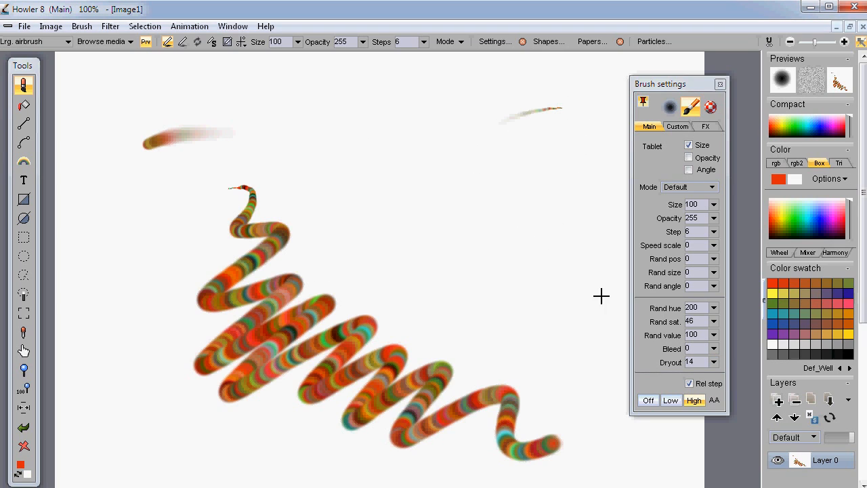
- Lower Dryout to 4 and paint several longer fading strokes above and across the multicoloured zigzag
click(714, 363)
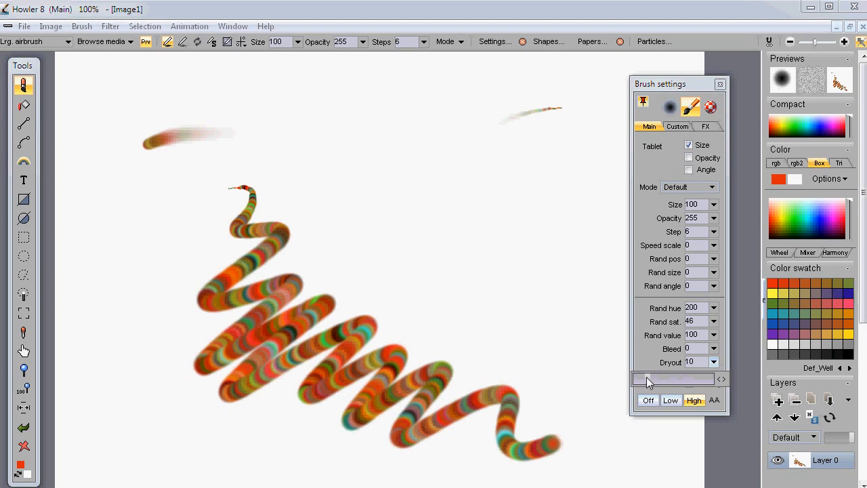
drag(557, 176, 217, 168)
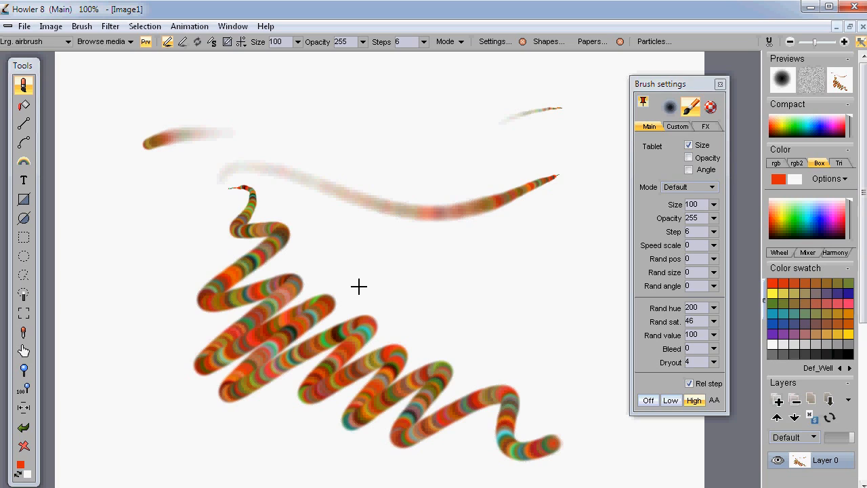
mouse_move(404, 96)
mouse_down()
mouse_move(155, 208)
mouse_move(78, 298)
mouse_up()
mouse_move(441, 96)
mouse_down()
mouse_move(397, 186)
mouse_move(359, 318)
mouse_up()
mouse_move(573, 184)
mouse_down()
mouse_move(530, 248)
mouse_move(359, 302)
mouse_up()
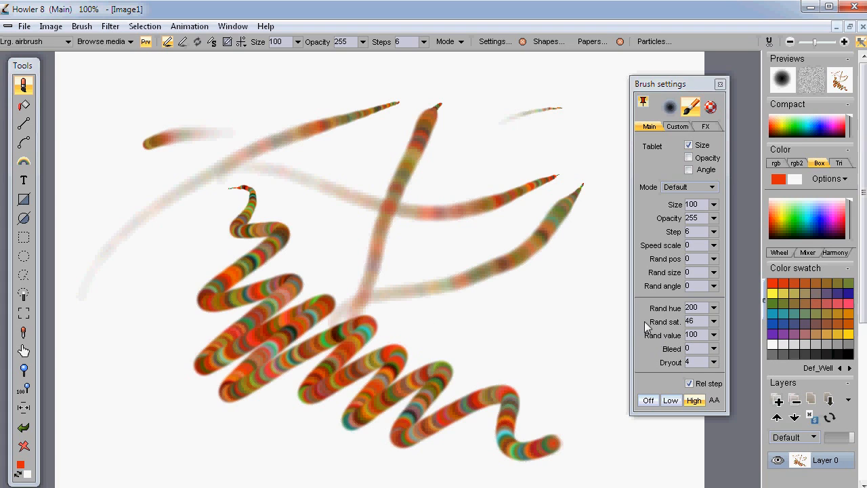
drag(589, 241, 373, 333)
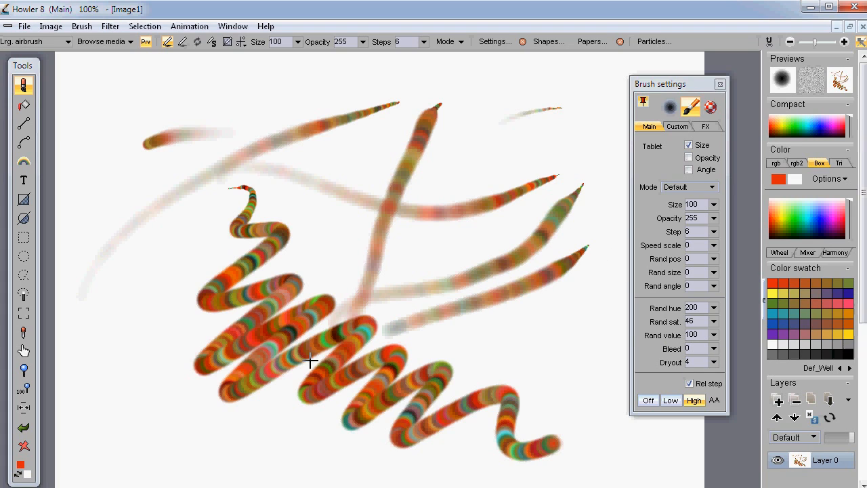
- Clear the canvas and paint three curved, fading multicoloured strokes running diagonally downward
click(24, 446)
mouse_move(358, 157)
mouse_down()
mouse_move(250, 224)
mouse_move(163, 409)
mouse_up()
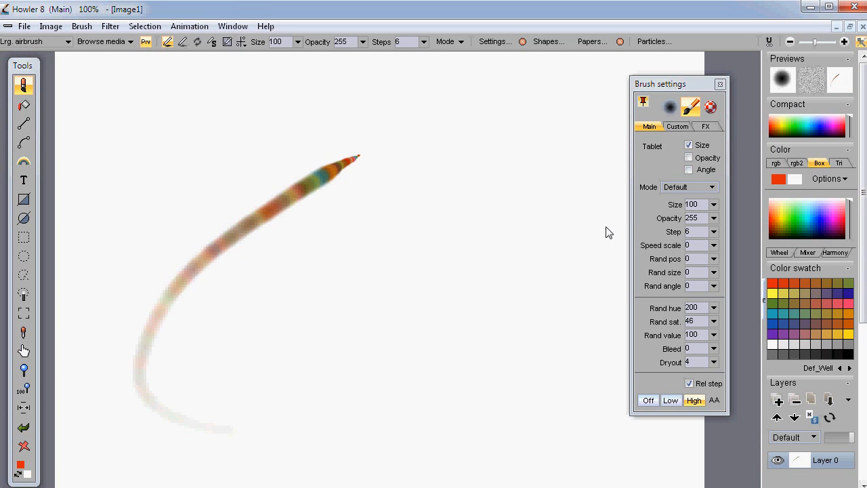
mouse_move(460, 163)
mouse_down()
mouse_move(412, 221)
mouse_move(184, 395)
mouse_up()
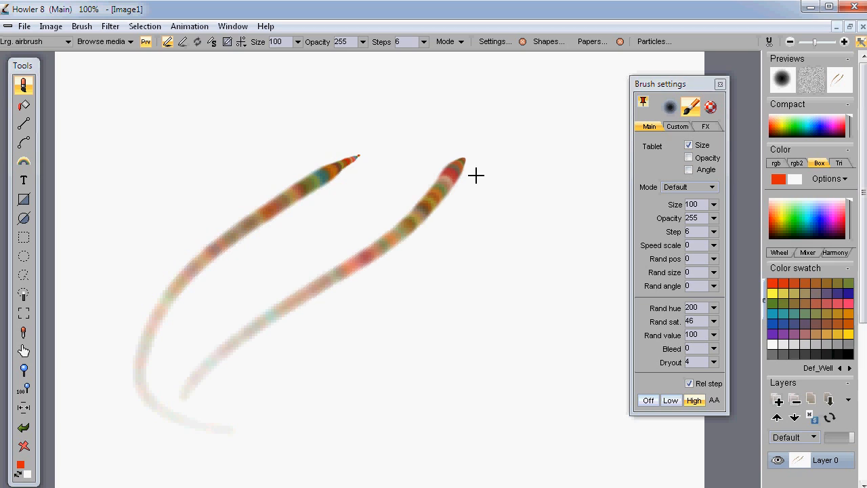
drag(474, 174, 330, 345)
drag(274, 369, 237, 412)
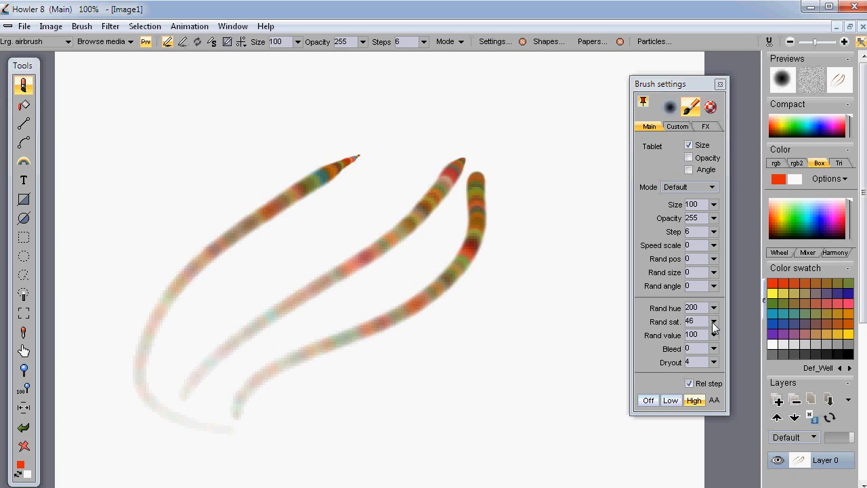
- Reset Rand hue and Rand sat. to 0 and paint two red fading strokes around the multicoloured ones
click(714, 322)
drag(670, 322, 613, 322)
click(715, 335)
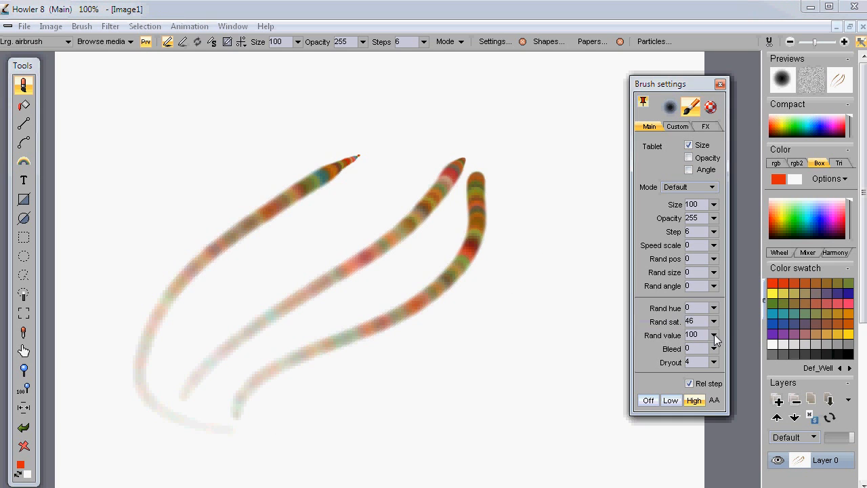
click(714, 335)
click(716, 325)
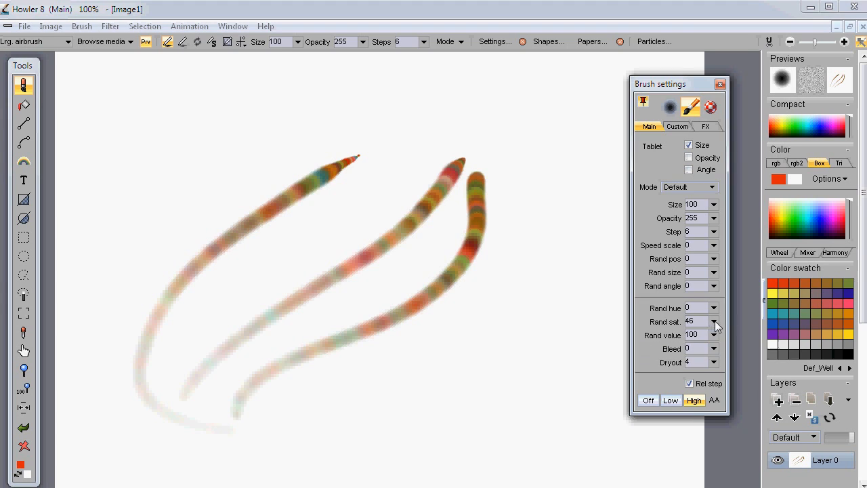
click(717, 325)
drag(680, 336, 633, 344)
mouse_move(518, 139)
mouse_down()
mouse_move(511, 291)
mouse_move(340, 407)
mouse_up()
mouse_move(358, 110)
mouse_down()
mouse_move(246, 120)
mouse_move(257, 385)
mouse_up()
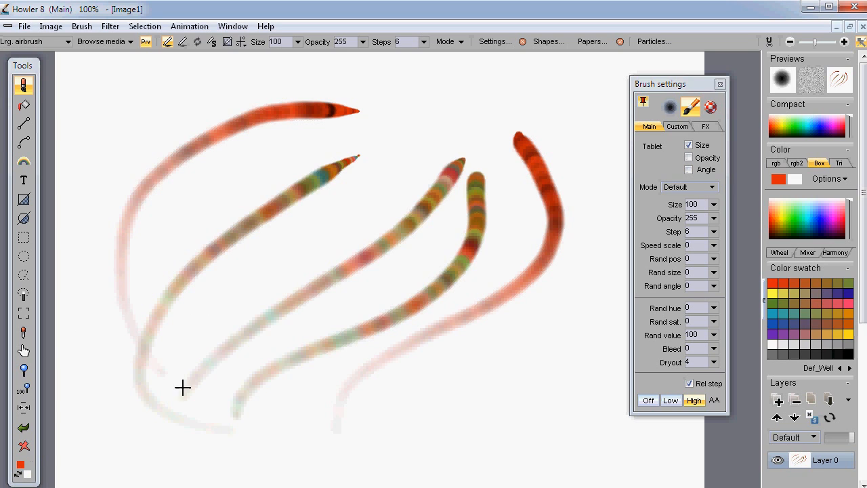
- On a cleared canvas, paint an S-shaped fading stroke, and add two short curved strokes with Dryout set to 9
click(24, 447)
mouse_move(214, 151)
mouse_down()
mouse_move(170, 281)
mouse_move(252, 425)
mouse_up()
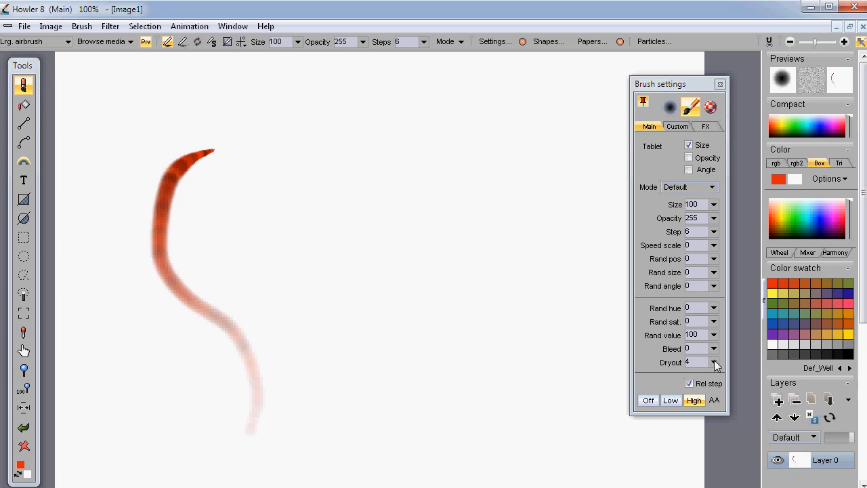
click(714, 364)
mouse_move(335, 166)
mouse_down()
mouse_move(319, 226)
mouse_move(285, 284)
mouse_up()
drag(369, 214, 406, 305)
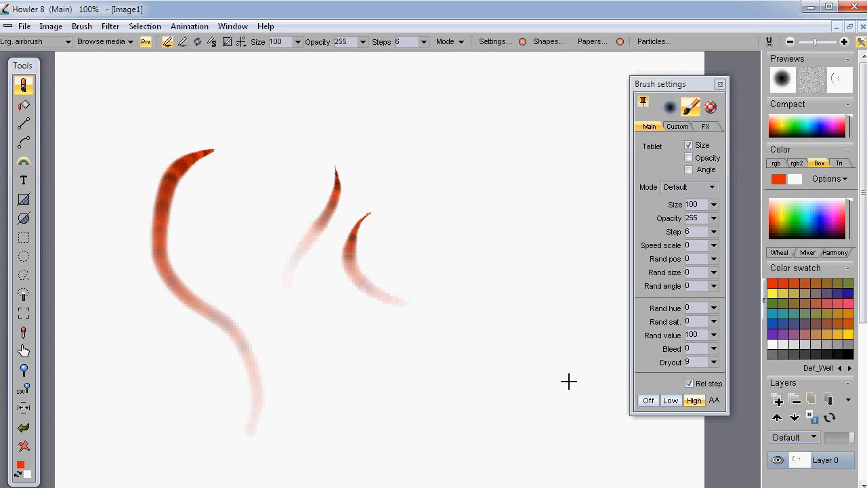
- Turn off tablet control of the brush size and paint two full-width fading strokes beside the short ones
click(167, 42)
drag(502, 192, 343, 364)
drag(524, 270, 289, 428)
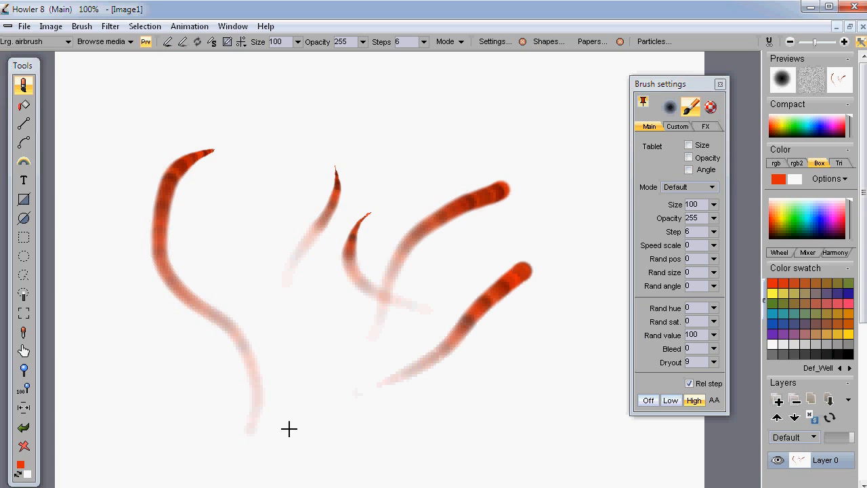
- Set Dryout to 0 and paint a large C-shaped red stroke across the fading strokes
click(714, 349)
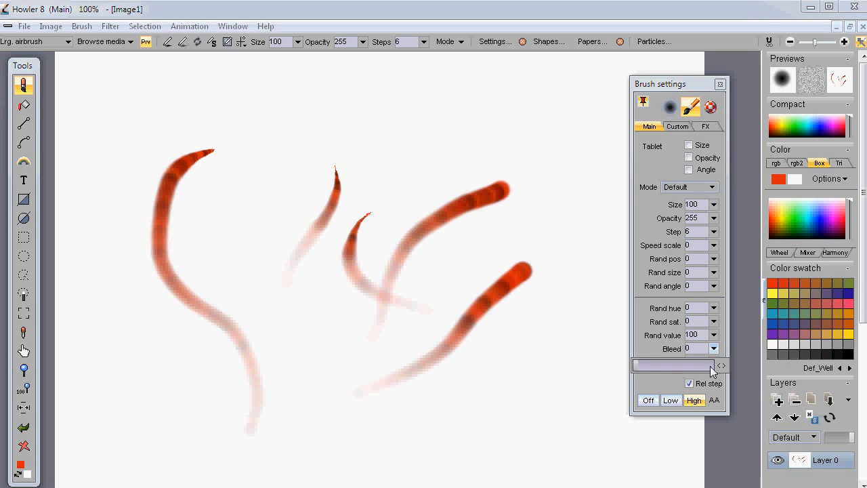
click(716, 348)
click(714, 362)
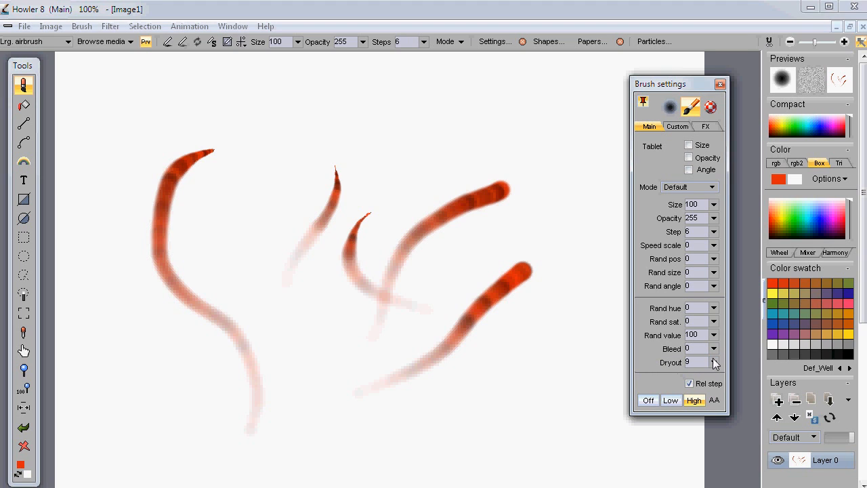
drag(647, 379, 635, 380)
mouse_move(533, 225)
mouse_down()
mouse_move(333, 255)
mouse_move(552, 341)
mouse_up()
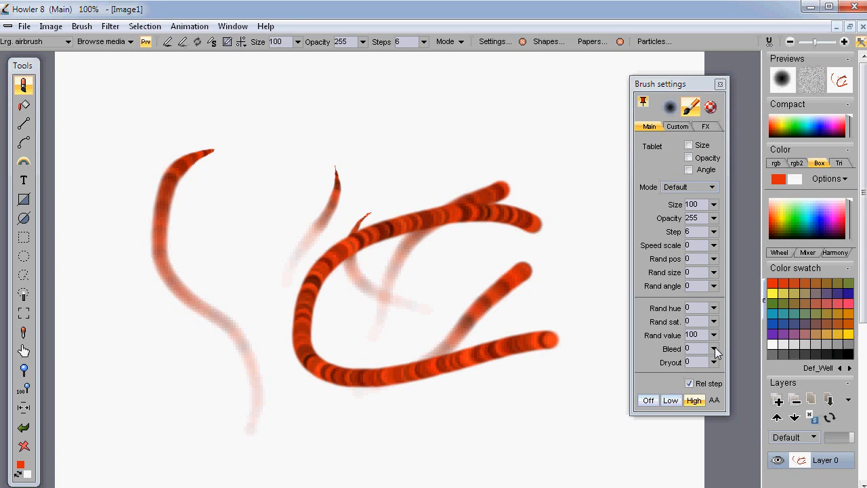
- Paint blue-violet strokes with Bleed set to 97, one winding above the red curve and one crossing it
click(714, 349)
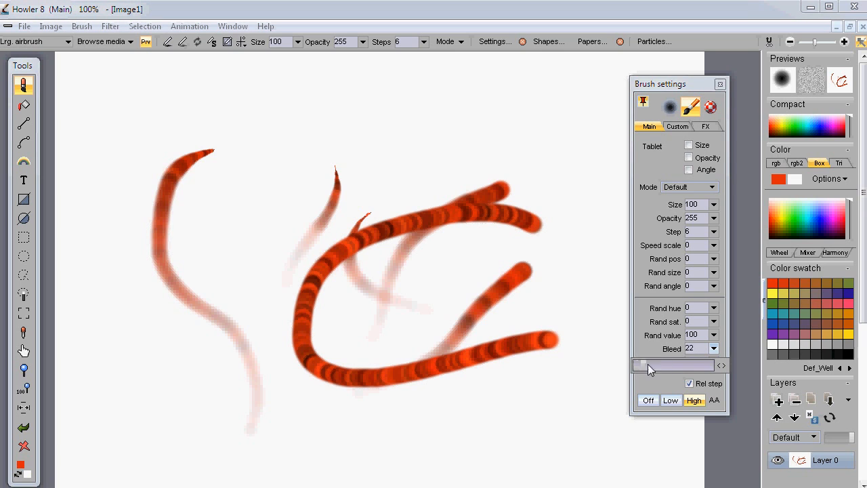
mouse_move(673, 364)
mouse_down()
mouse_move(710, 366)
mouse_move(657, 365)
mouse_up()
drag(820, 219, 816, 221)
mouse_move(439, 127)
mouse_down()
mouse_move(426, 142)
mouse_move(502, 122)
mouse_move(581, 203)
mouse_up()
drag(397, 178, 402, 331)
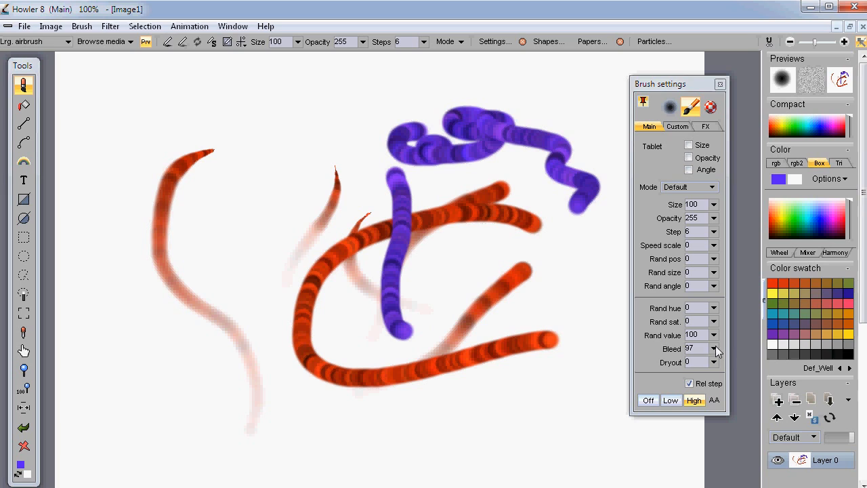
- Set Bleed to 239 and paint looping blue-violet strokes over the lower and left parts of the red curve
click(715, 348)
drag(703, 366, 712, 367)
mouse_move(400, 416)
mouse_down()
mouse_move(405, 402)
mouse_move(532, 357)
mouse_move(429, 396)
mouse_up()
mouse_move(437, 366)
mouse_down()
mouse_move(360, 408)
mouse_move(391, 389)
mouse_up()
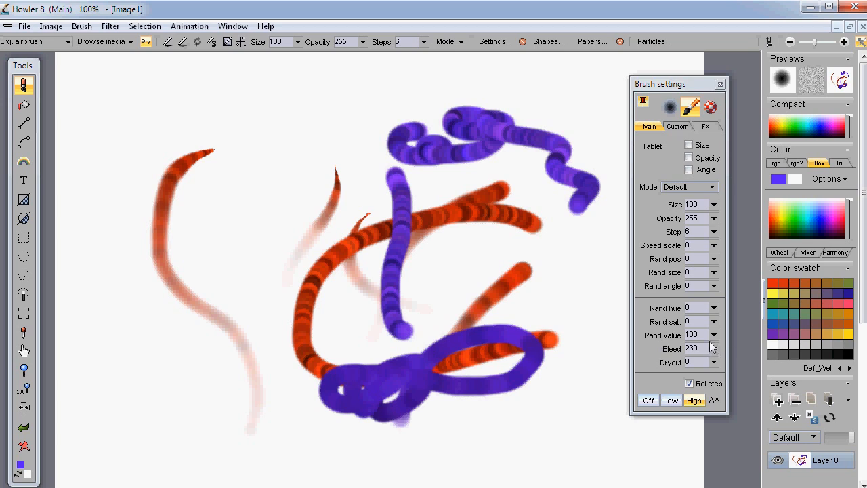
mouse_move(252, 291)
mouse_down()
mouse_move(271, 276)
mouse_move(341, 355)
mouse_up()
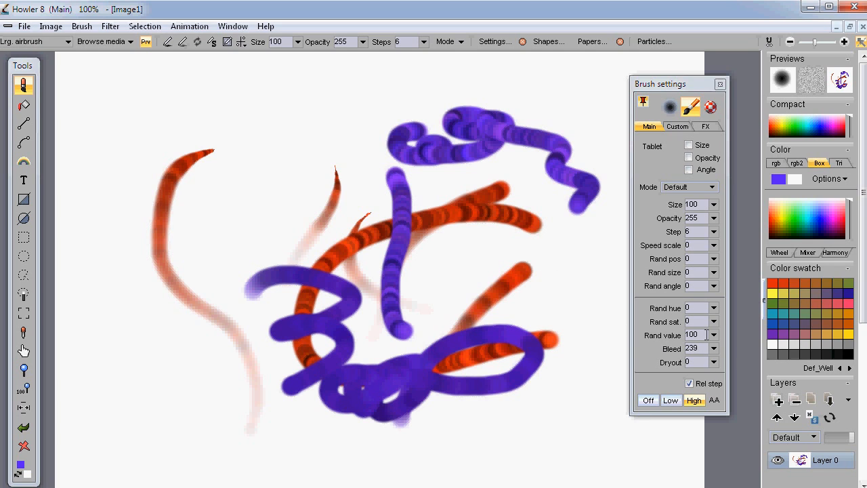
- Set the brush opacity to 124 and paint a winding blue-violet stroke across the upper part of the red curve
click(365, 43)
drag(353, 57, 318, 89)
drag(354, 212, 582, 241)
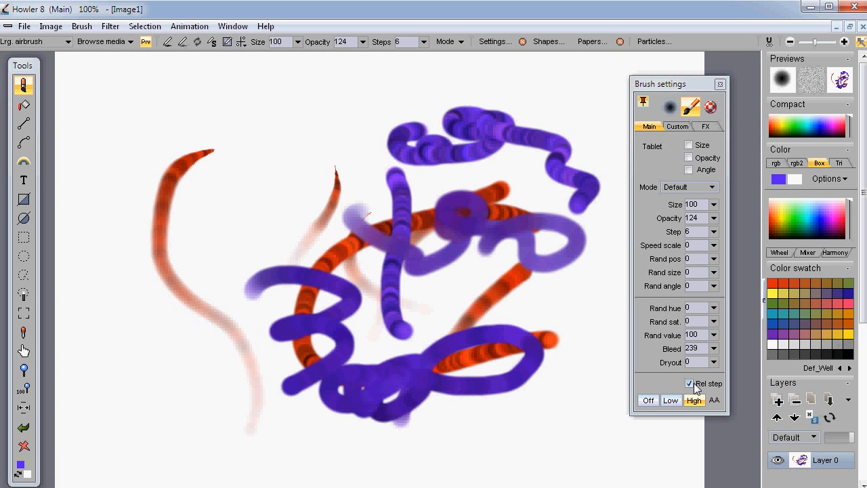
- Set Bleed to 252 and Rand value to 4, and paint blue-violet curls and short slanted strokes over the lower-right artwork
click(714, 349)
drag(716, 356, 714, 365)
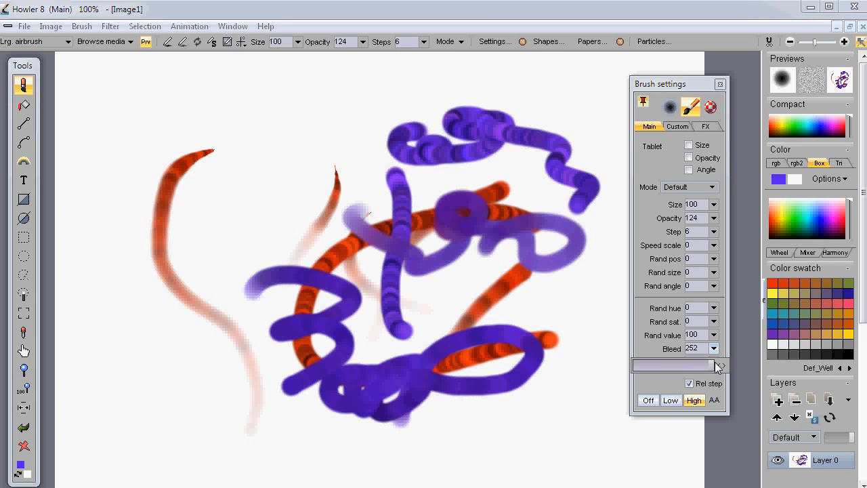
click(714, 336)
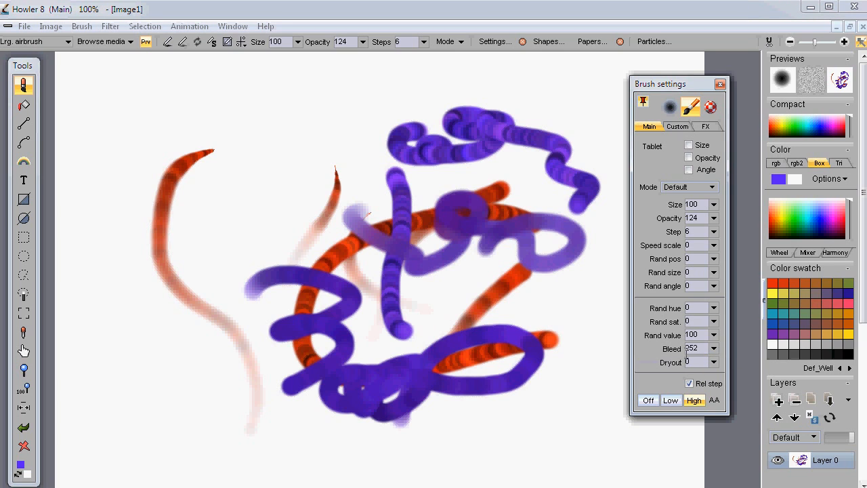
drag(707, 352, 647, 356)
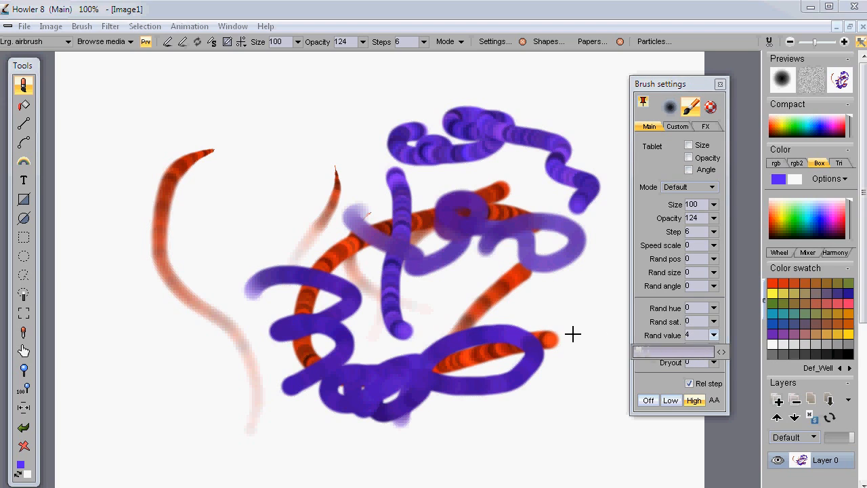
mouse_move(556, 319)
mouse_down()
mouse_move(461, 292)
mouse_move(472, 329)
mouse_move(471, 405)
mouse_up()
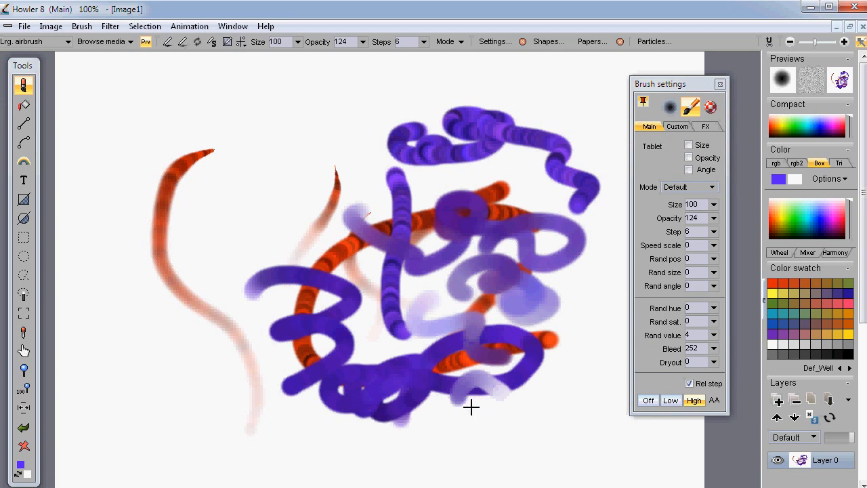
drag(580, 401, 501, 427)
drag(584, 366, 514, 408)
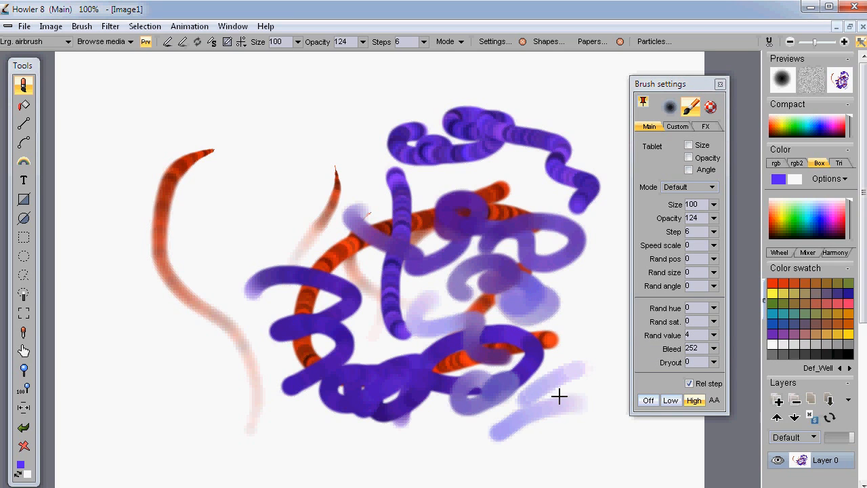
drag(570, 441, 498, 467)
- Cover the left half and lower-left area of the artwork with looping blue-violet strokes, including one along the long red stroke
mouse_move(296, 447)
mouse_down()
mouse_move(305, 429)
mouse_move(357, 401)
mouse_move(383, 414)
mouse_move(369, 423)
mouse_up()
mouse_move(263, 405)
mouse_down()
mouse_move(330, 388)
mouse_move(358, 369)
mouse_up()
click(255, 153)
mouse_move(279, 124)
mouse_down()
mouse_move(252, 203)
mouse_move(251, 236)
mouse_move(304, 238)
mouse_move(281, 199)
mouse_move(308, 180)
mouse_move(354, 175)
mouse_move(360, 119)
mouse_move(275, 120)
mouse_move(277, 140)
mouse_move(233, 200)
mouse_move(300, 242)
mouse_up()
mouse_move(176, 387)
mouse_down()
mouse_move(235, 400)
mouse_move(246, 455)
mouse_move(296, 435)
mouse_move(308, 450)
mouse_up()
mouse_move(151, 353)
mouse_down()
mouse_move(147, 333)
mouse_move(217, 298)
mouse_move(268, 311)
mouse_up()
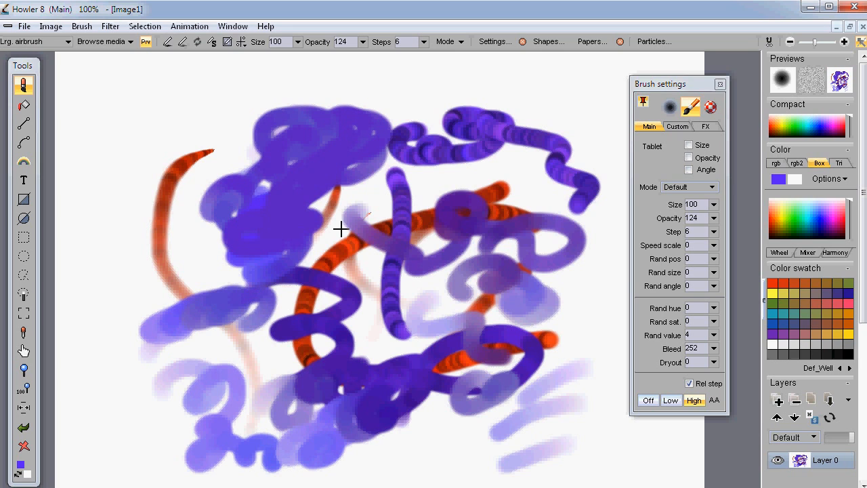
mouse_move(335, 254)
mouse_down()
mouse_move(356, 256)
mouse_move(339, 252)
mouse_move(320, 268)
mouse_up()
mouse_move(170, 178)
mouse_down()
mouse_move(167, 170)
mouse_move(155, 188)
mouse_move(168, 230)
mouse_move(161, 234)
mouse_move(223, 329)
mouse_move(346, 399)
mouse_up()
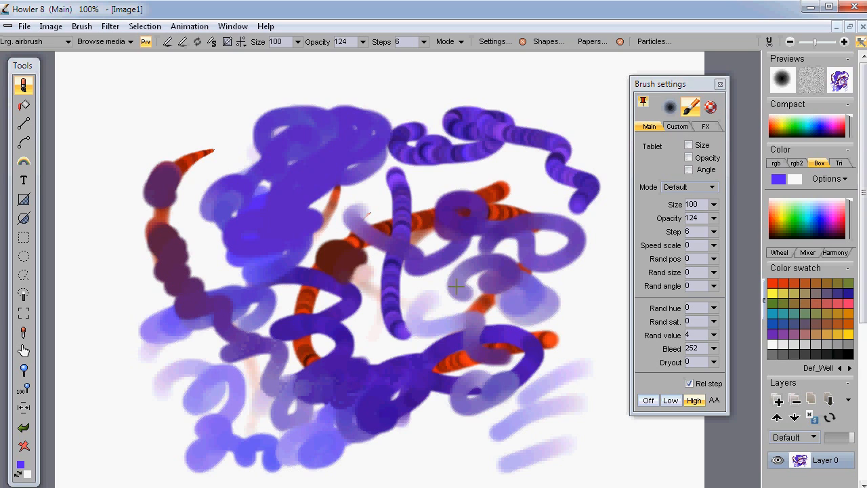
- Pick the red swatch and scribble dense diagonal red strokes over the blue-violet strokes in the middle of the canvas
click(778, 287)
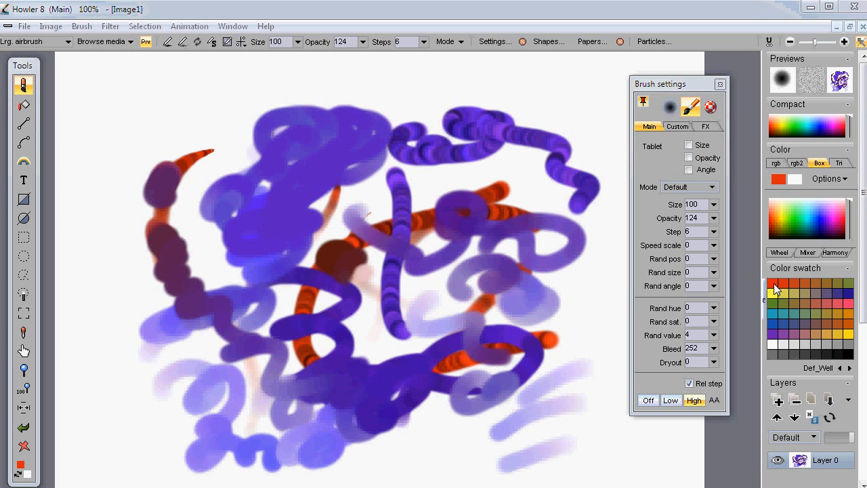
mouse_move(334, 213)
mouse_down()
mouse_move(317, 197)
mouse_move(265, 187)
mouse_move(372, 196)
mouse_move(378, 256)
mouse_up()
mouse_move(348, 328)
mouse_down()
mouse_move(451, 304)
mouse_move(323, 314)
mouse_move(333, 246)
mouse_move(387, 222)
mouse_up()
mouse_move(300, 326)
mouse_down()
mouse_move(430, 223)
mouse_move(380, 183)
mouse_move(406, 149)
mouse_move(279, 181)
mouse_up()
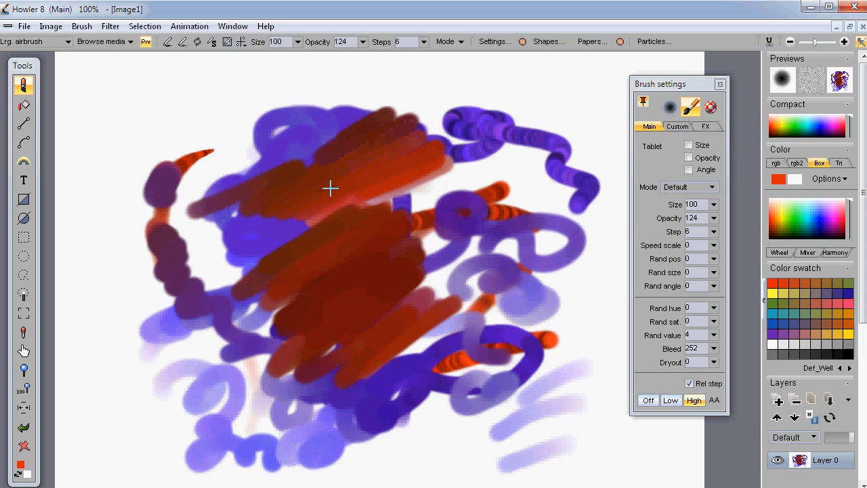
mouse_move(519, 264)
mouse_down()
mouse_move(418, 248)
mouse_move(468, 174)
mouse_move(381, 192)
mouse_move(552, 211)
mouse_move(490, 269)
mouse_up()
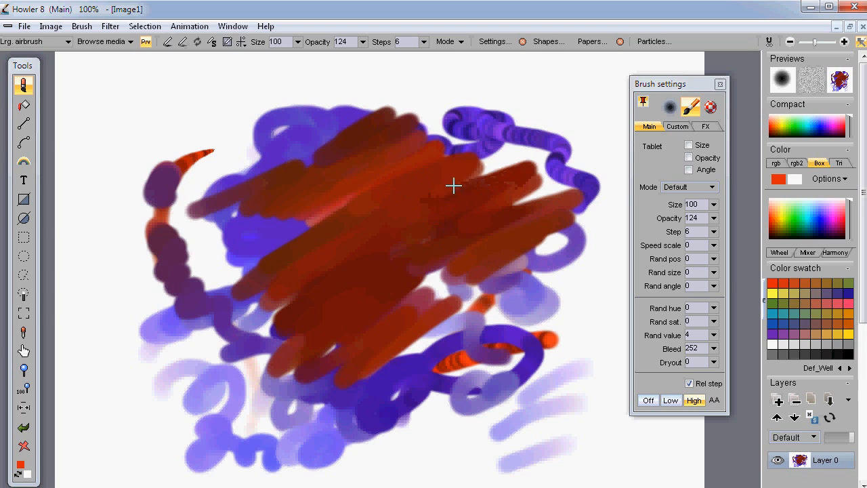
- Choose yellow and paint patches over the upper edges and lower middle of the artwork, plus one on blank canvas
click(783, 215)
drag(529, 111, 553, 126)
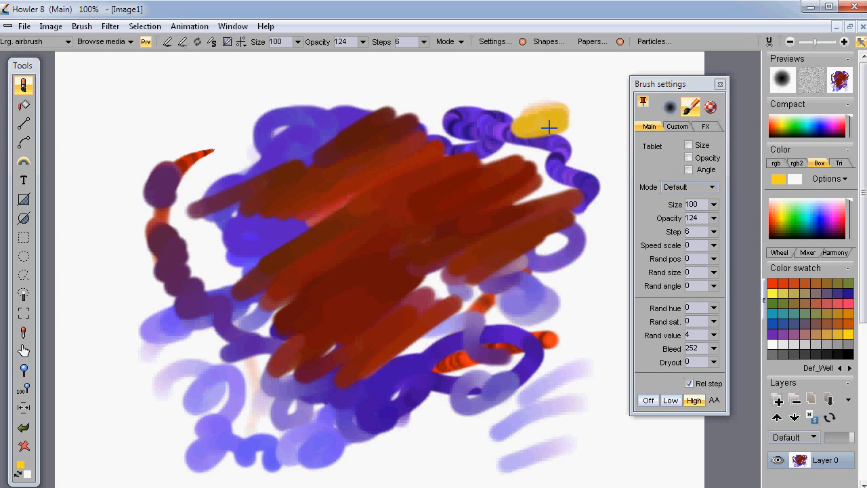
drag(517, 158, 586, 156)
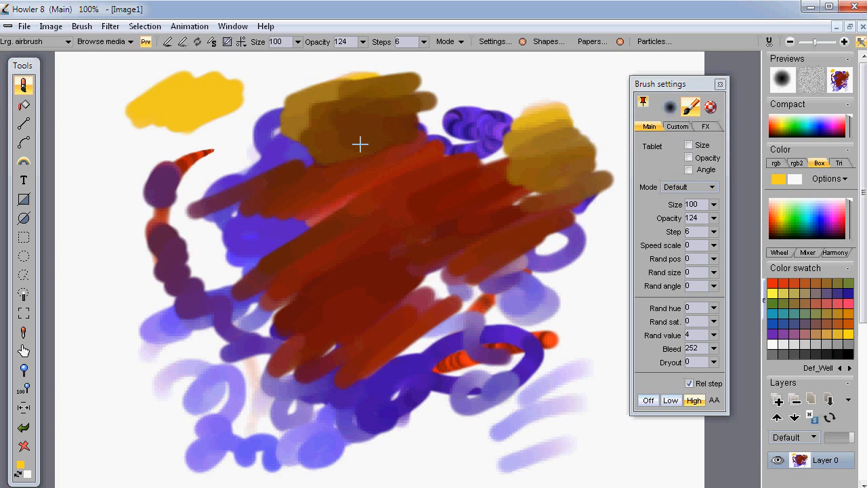
mouse_move(431, 424)
mouse_down()
mouse_move(400, 416)
mouse_move(422, 443)
mouse_move(420, 413)
mouse_up()
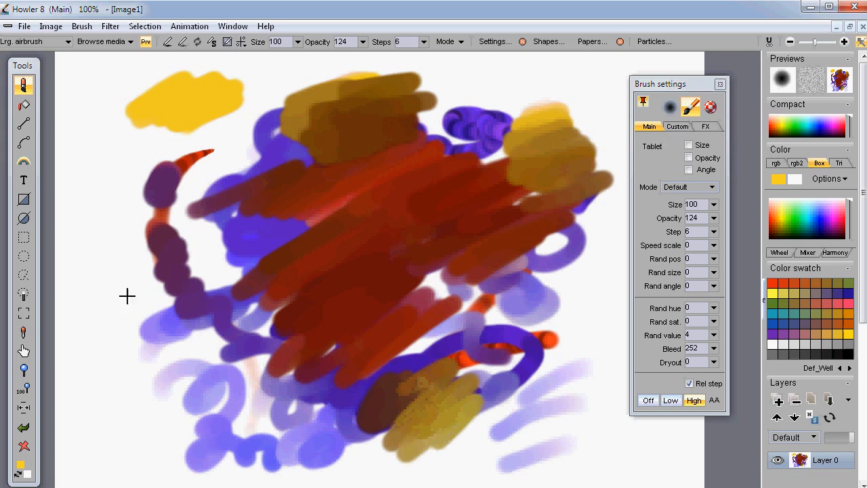
- Switch to the Large watercolor brush and paint a yellow zigzag over the upper-left artwork
right_click(25, 88)
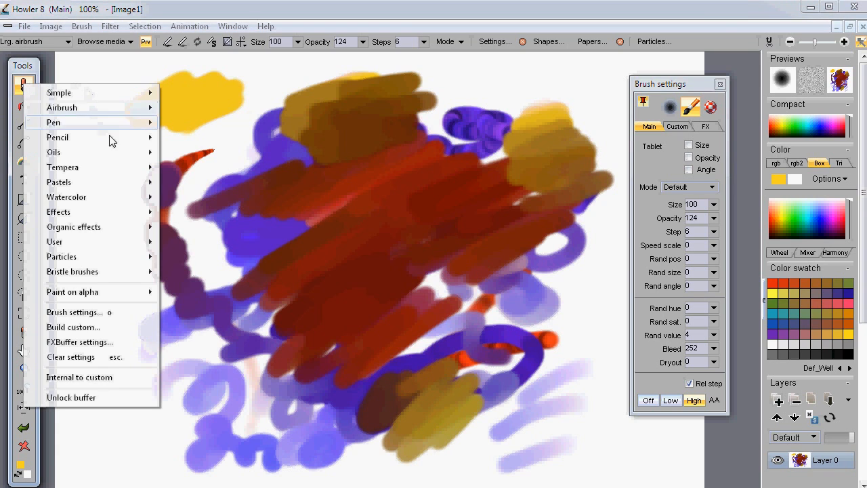
mouse_move(79, 170)
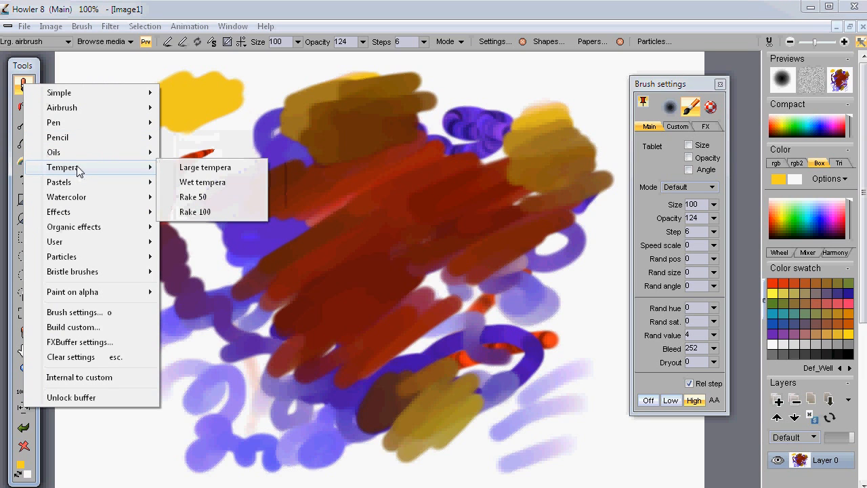
mouse_move(102, 182)
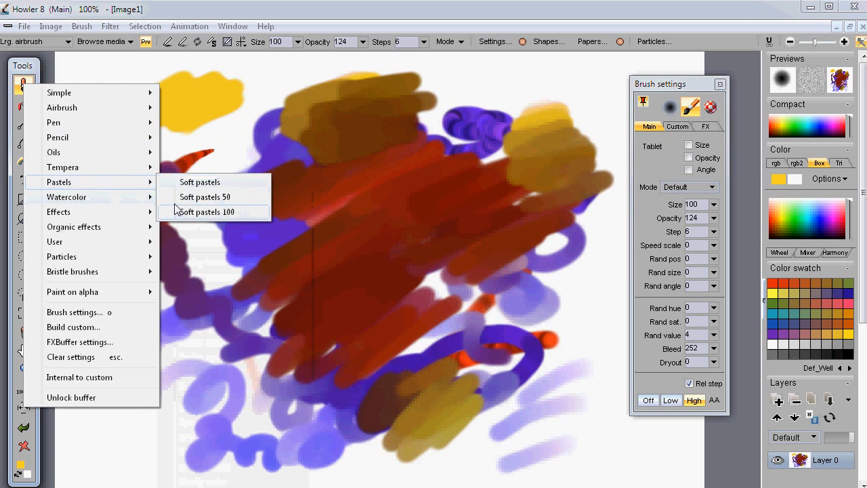
mouse_move(132, 197)
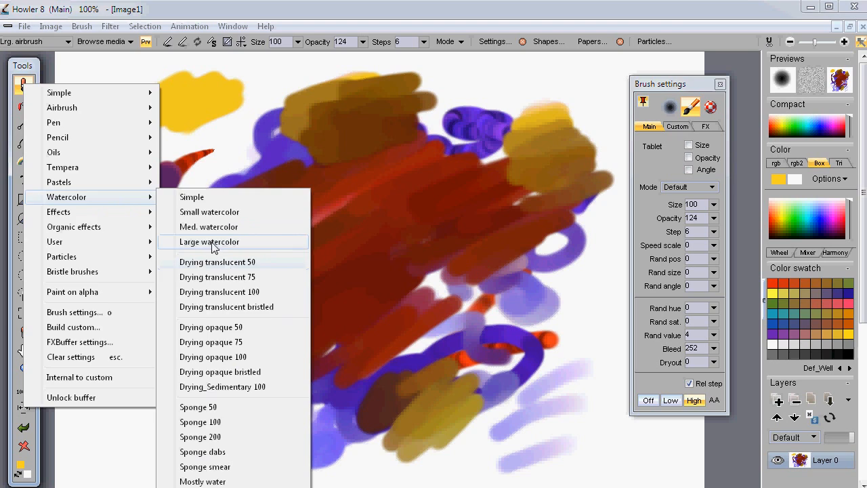
click(212, 242)
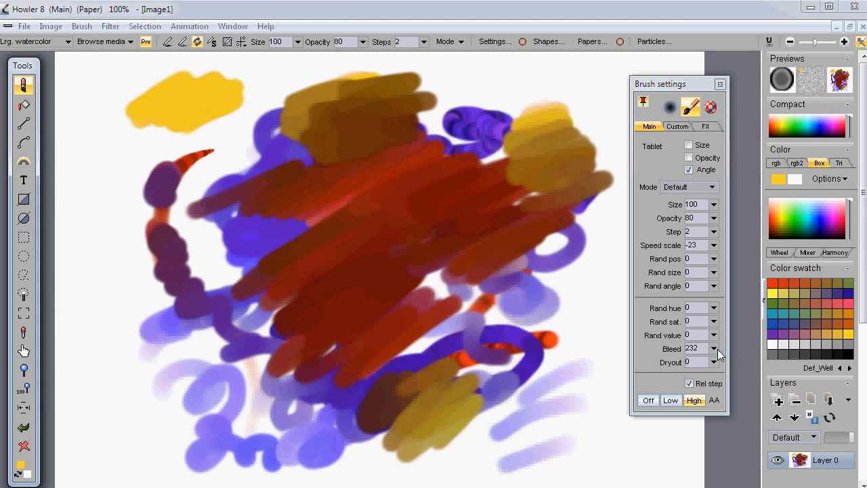
mouse_move(329, 302)
mouse_down()
mouse_move(151, 277)
mouse_move(199, 155)
mouse_move(118, 185)
mouse_up()
mouse_move(255, 190)
mouse_down()
mouse_move(184, 153)
mouse_move(194, 230)
mouse_up()
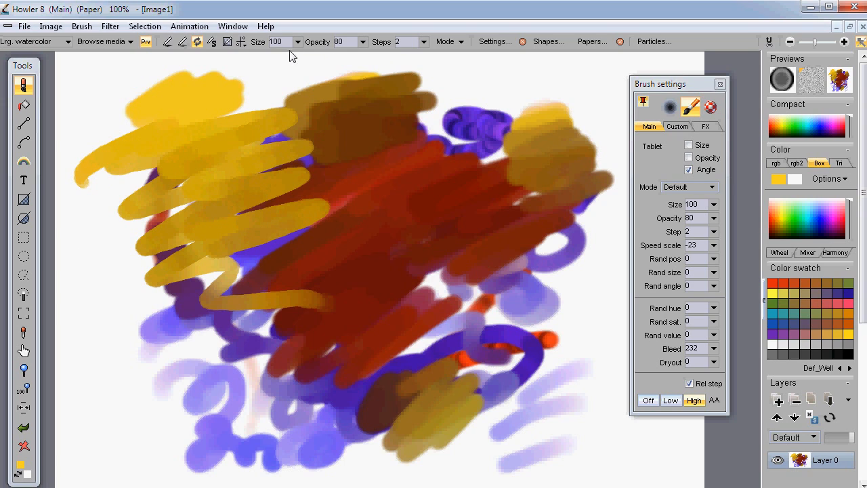
- Lower the watercolor opacity to 20 and smear diagonal strokes over the right and left sides of the artwork
click(363, 43)
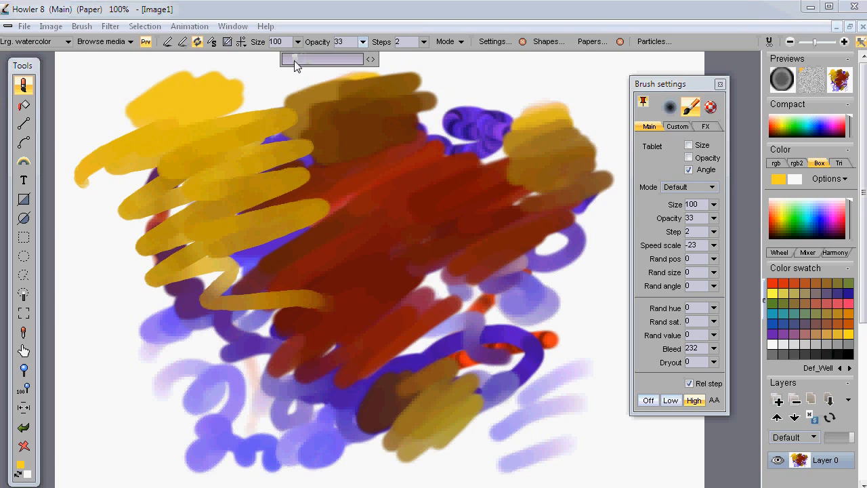
mouse_move(536, 111)
mouse_down()
mouse_move(536, 81)
mouse_move(414, 126)
mouse_move(404, 176)
mouse_move(599, 189)
mouse_move(481, 257)
mouse_move(606, 265)
mouse_move(440, 285)
mouse_move(414, 268)
mouse_up()
mouse_move(161, 307)
mouse_down()
mouse_move(177, 256)
mouse_move(128, 251)
mouse_move(174, 163)
mouse_move(151, 143)
mouse_up()
mouse_move(215, 241)
mouse_down()
mouse_move(268, 261)
mouse_move(313, 187)
mouse_up()
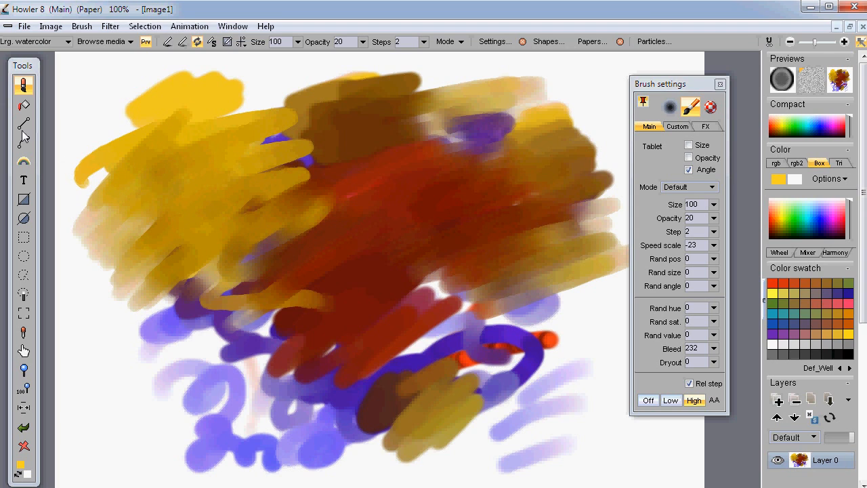
- Switch to the Drying translucent 100 watercolor brush and paint broad yellow strokes across the lower part of the artwork
click(23, 84)
mouse_move(100, 271)
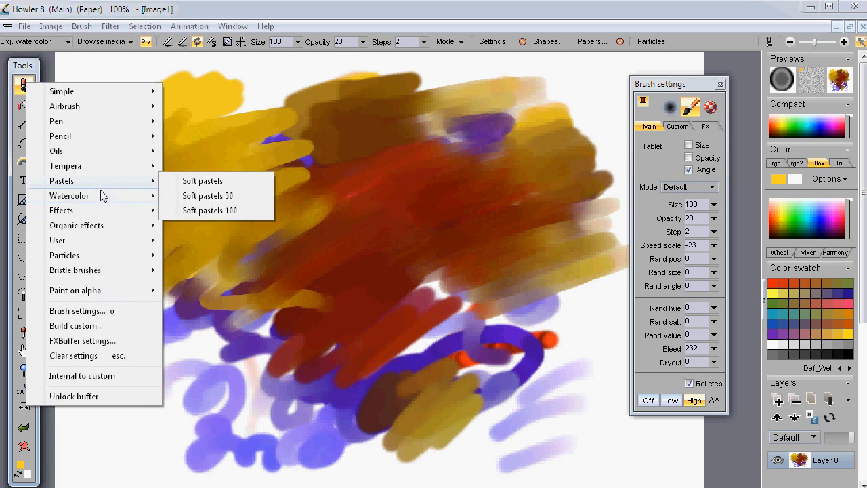
mouse_move(95, 170)
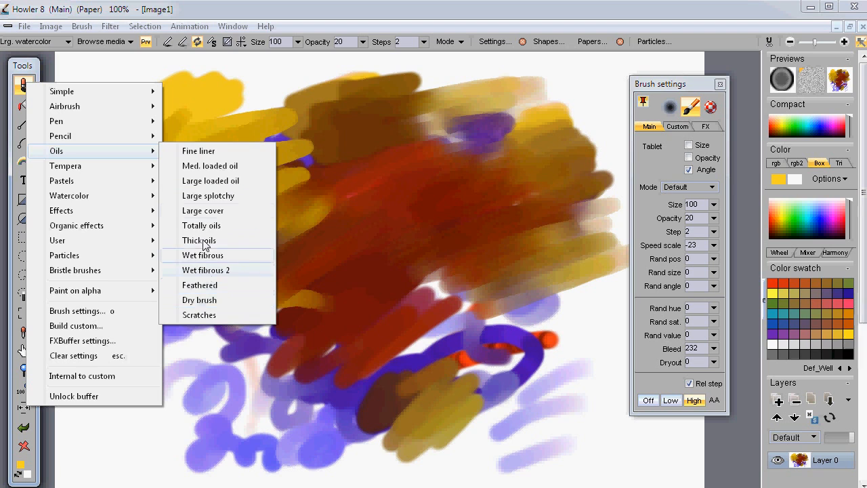
mouse_move(115, 210)
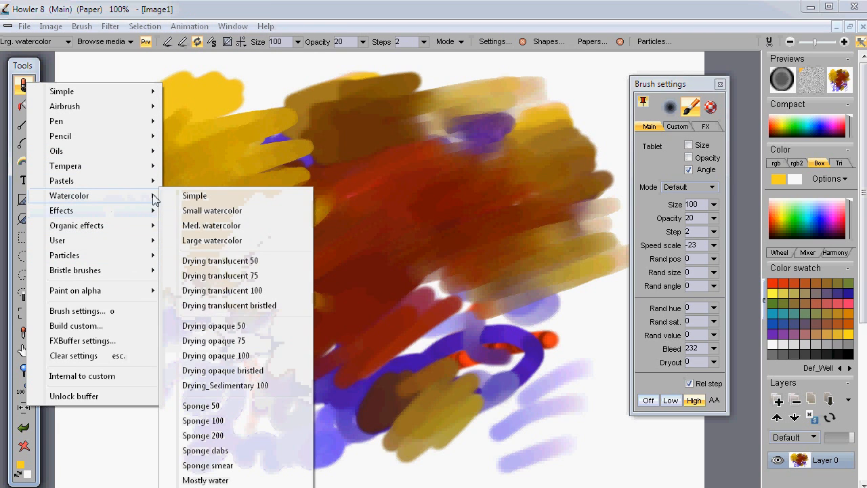
click(220, 298)
mouse_move(547, 328)
mouse_down()
mouse_move(586, 329)
mouse_move(471, 354)
mouse_move(407, 439)
mouse_move(140, 381)
mouse_move(246, 350)
mouse_move(325, 447)
mouse_move(161, 351)
mouse_move(201, 341)
mouse_move(354, 404)
mouse_move(603, 369)
mouse_up()
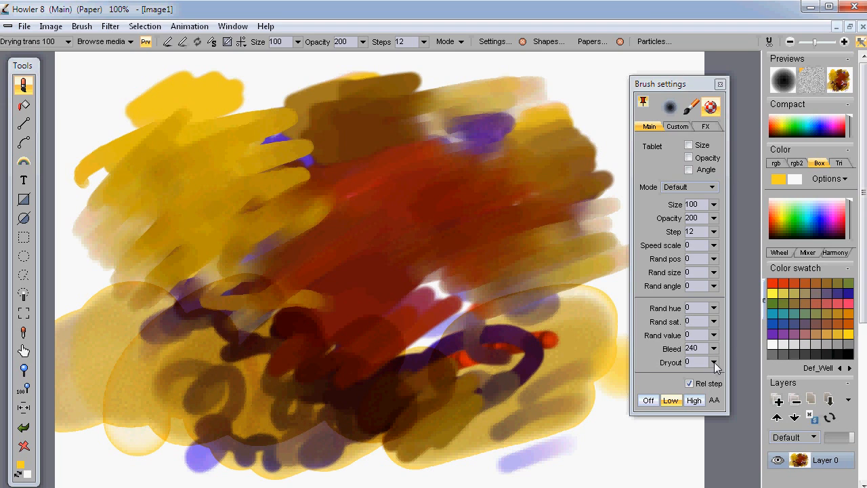
- Set Dryout to 6 and clear the canvas
click(714, 361)
drag(639, 379, 643, 379)
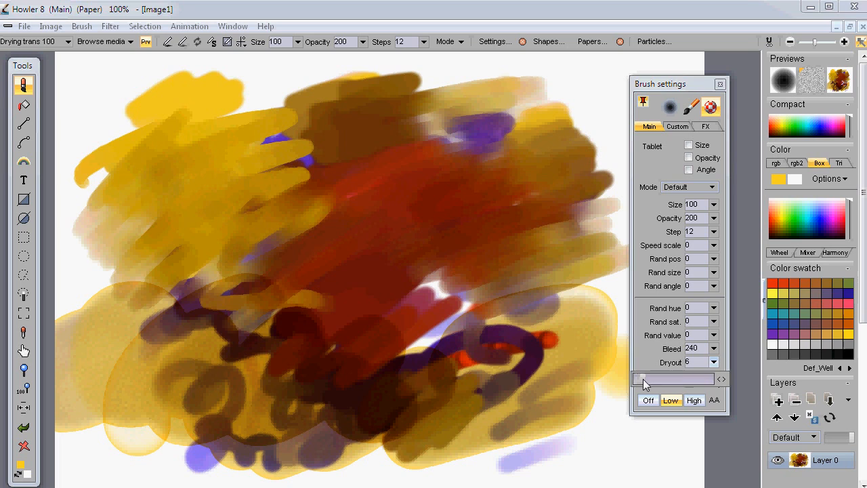
click(21, 446)
- Paint overlapping translucent yellow strokes across the blank canvas and layer green strokes over and around them
mouse_move(242, 191)
mouse_down()
mouse_move(211, 292)
mouse_move(293, 377)
mouse_up()
mouse_move(267, 167)
mouse_down()
mouse_move(324, 194)
mouse_move(362, 277)
mouse_move(349, 341)
mouse_move(366, 129)
mouse_move(391, 249)
mouse_move(383, 358)
mouse_move(224, 297)
mouse_up()
mouse_move(257, 201)
mouse_down()
mouse_move(250, 230)
mouse_move(364, 298)
mouse_move(550, 294)
mouse_move(642, 268)
mouse_up()
click(795, 225)
mouse_move(471, 234)
mouse_down()
mouse_move(400, 177)
mouse_move(515, 352)
mouse_move(395, 351)
mouse_move(261, 398)
mouse_move(201, 267)
mouse_move(309, 381)
mouse_move(143, 235)
mouse_move(151, 270)
mouse_move(177, 156)
mouse_move(101, 224)
mouse_move(251, 347)
mouse_up()
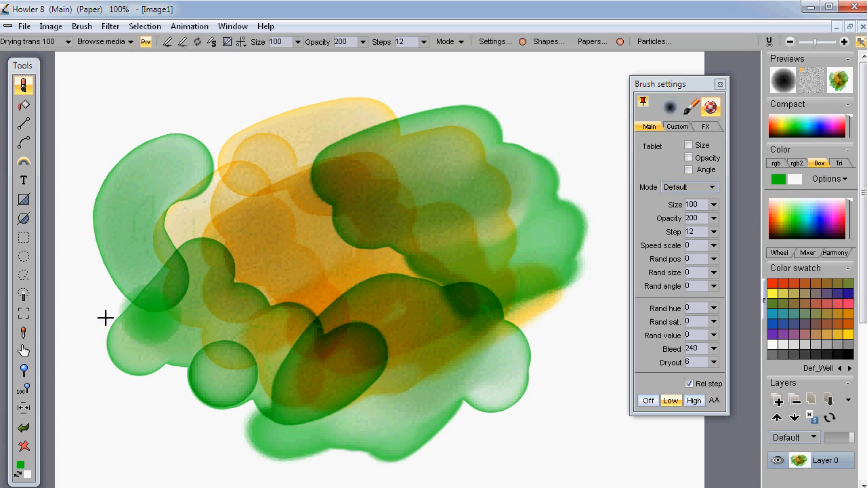
- Clear the canvas and paint three long, roughly parallel blue strokes rising gently across it
click(24, 445)
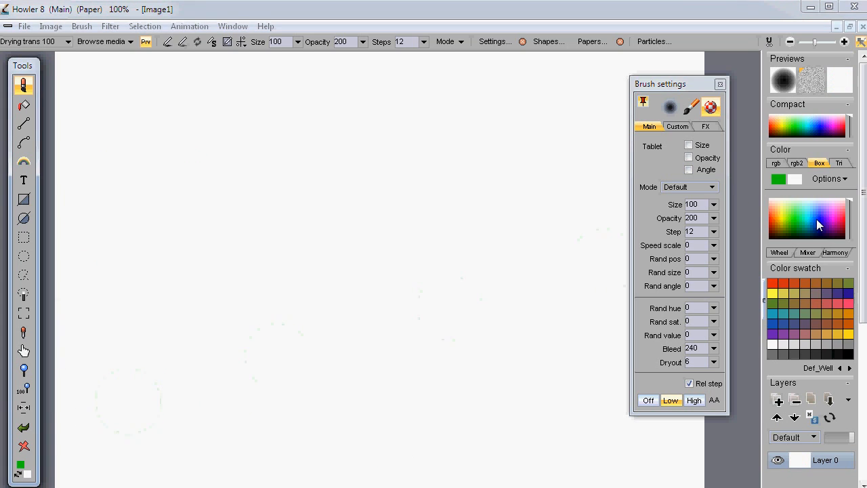
click(818, 221)
drag(151, 240, 578, 157)
drag(142, 351, 599, 239)
mouse_move(159, 439)
mouse_down()
mouse_move(298, 400)
mouse_move(609, 339)
mouse_up()
- Choose pink and paint two steep strokes crossing the left half of the three blue strokes
click(841, 215)
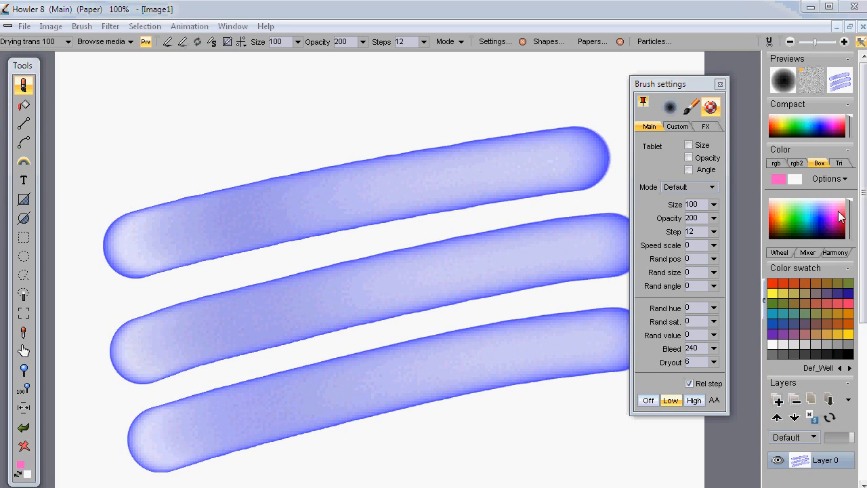
drag(183, 135, 307, 465)
drag(286, 128, 415, 468)
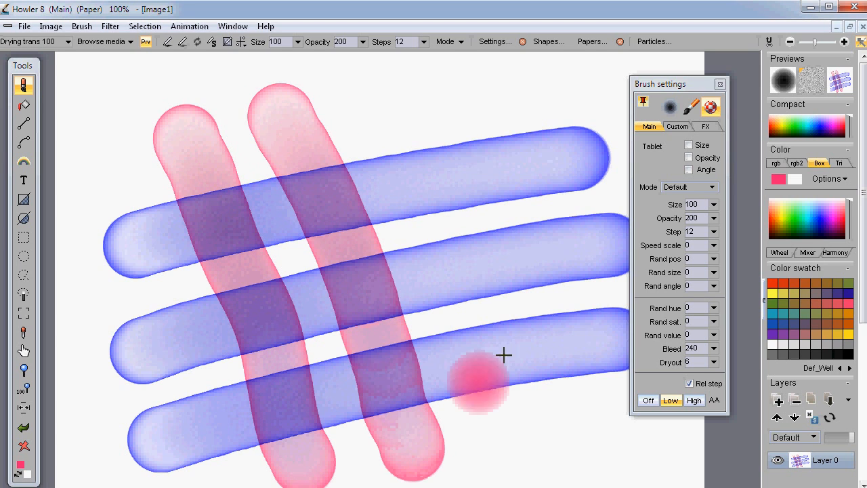
- Paint a wavy pink stroke at the upper right with the Impasto effect and another beside it with the Gel effect
click(706, 126)
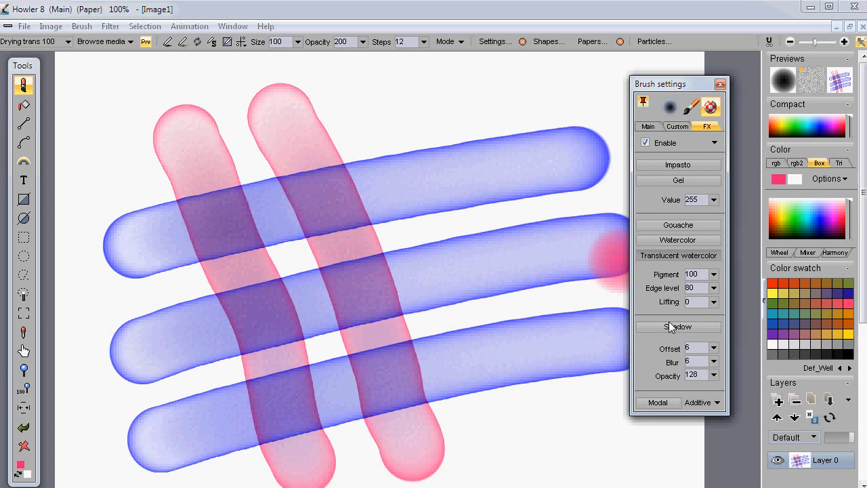
click(675, 166)
mouse_move(507, 93)
mouse_down()
mouse_move(549, 183)
mouse_move(622, 276)
mouse_up()
click(694, 181)
mouse_move(442, 121)
mouse_down()
mouse_move(460, 194)
mouse_move(535, 275)
mouse_up()
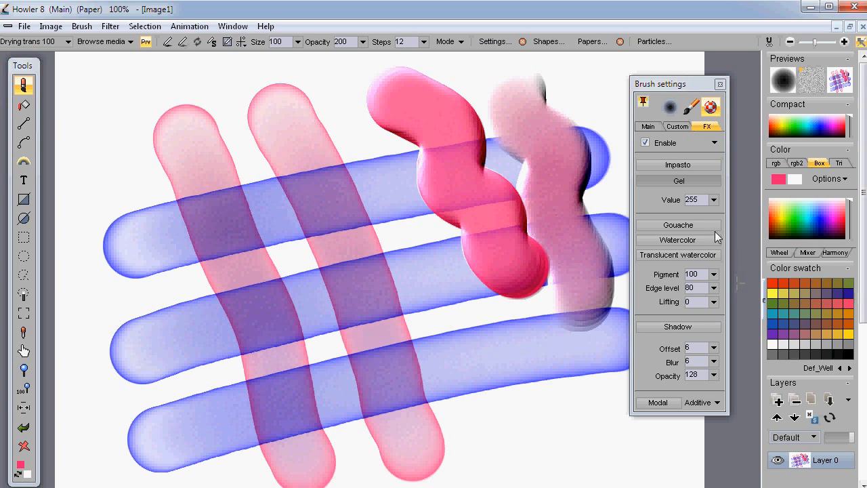
- Paint a pink Gouache blob at the canvas's lower right and a wavy Watercolor stroke with edge level 86 at its left side
click(689, 228)
mouse_move(528, 406)
mouse_down()
mouse_move(490, 360)
mouse_move(595, 395)
mouse_up()
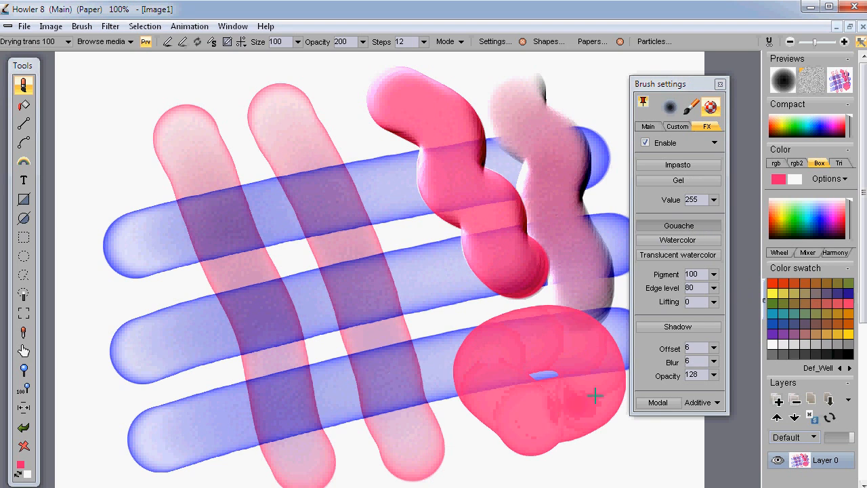
click(688, 242)
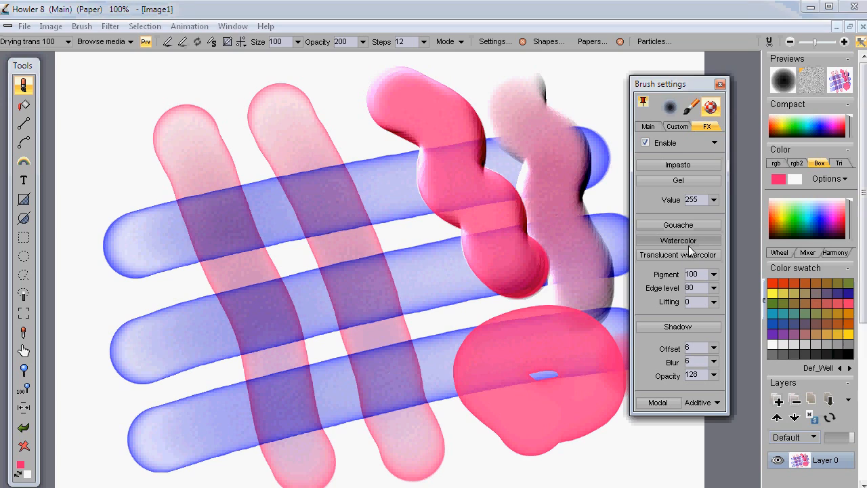
click(715, 288)
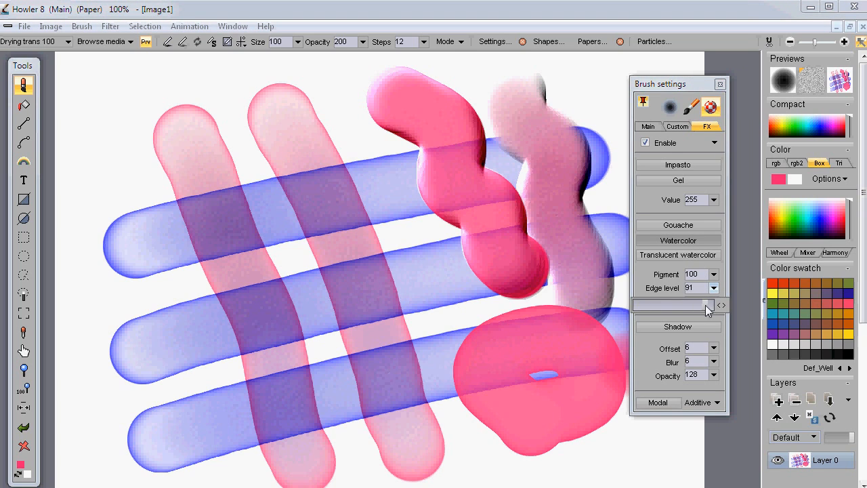
mouse_move(136, 189)
mouse_down()
mouse_move(126, 188)
mouse_move(132, 355)
mouse_up()
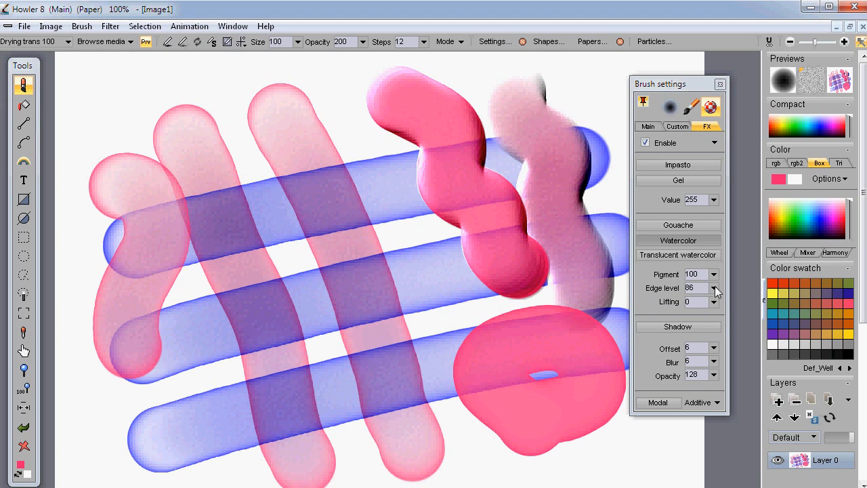
- Set the watercolor lifting to 81 and paint two pink strokes over the existing blue and pink ones
click(714, 302)
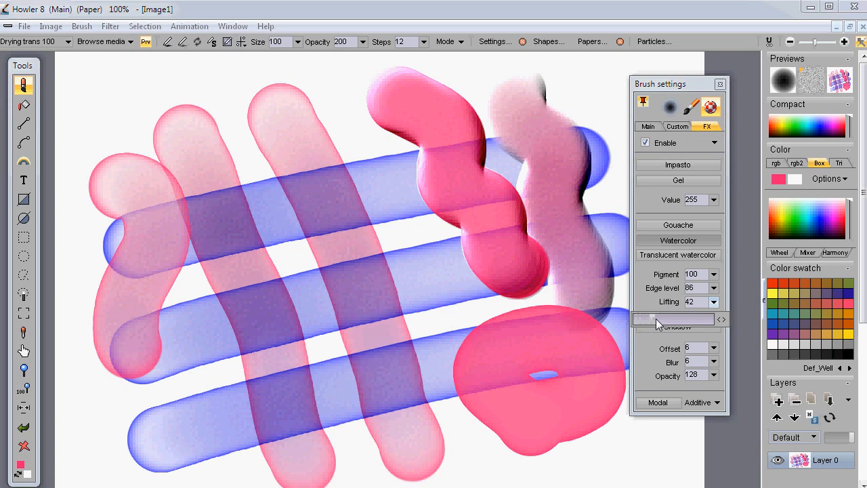
drag(667, 323, 671, 324)
mouse_move(353, 136)
mouse_down()
mouse_move(366, 228)
mouse_move(403, 280)
mouse_up()
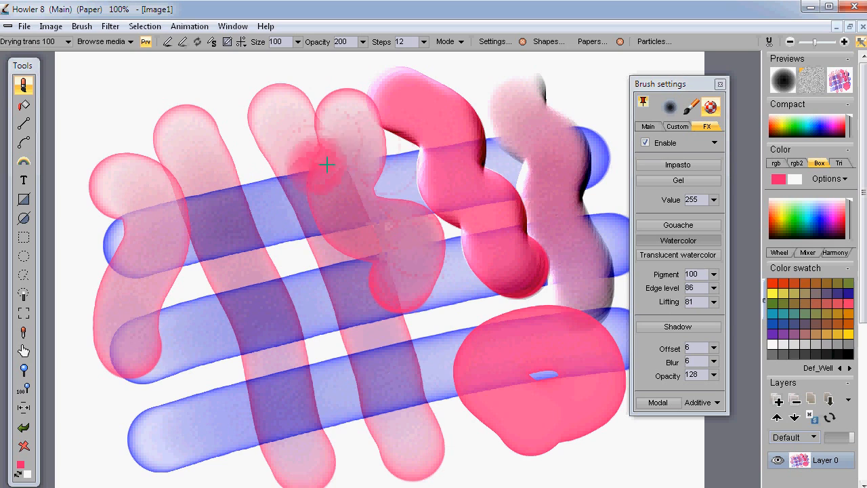
drag(194, 292, 223, 451)
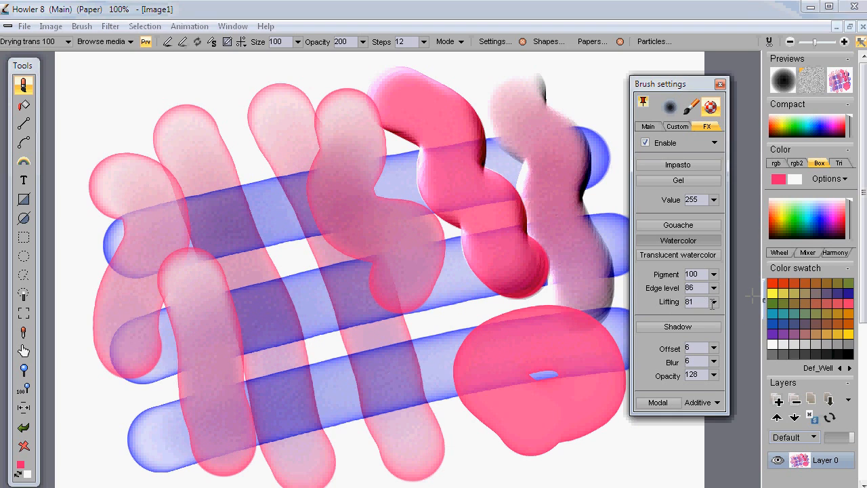
- Set the watercolor lifting to 17 and paint overlapping pink strokes across the centre and lower part of the painting
click(714, 301)
drag(654, 326, 644, 326)
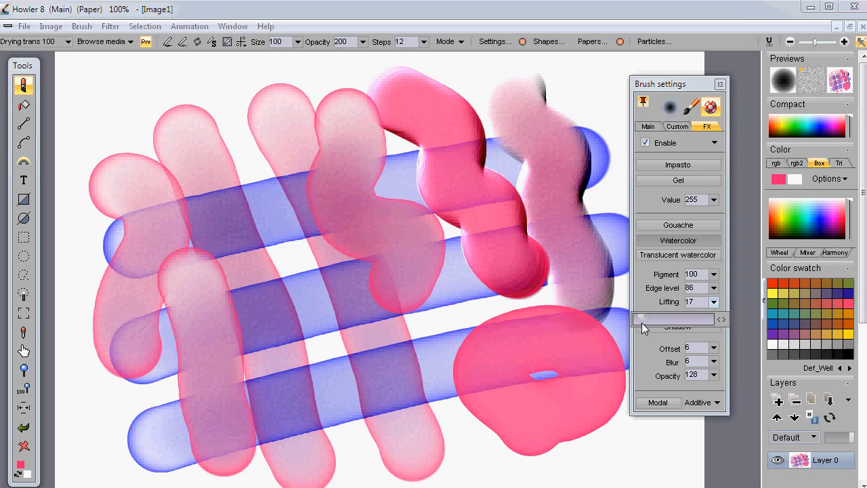
mouse_move(505, 403)
mouse_down()
mouse_move(460, 433)
mouse_move(285, 413)
mouse_move(324, 435)
mouse_up()
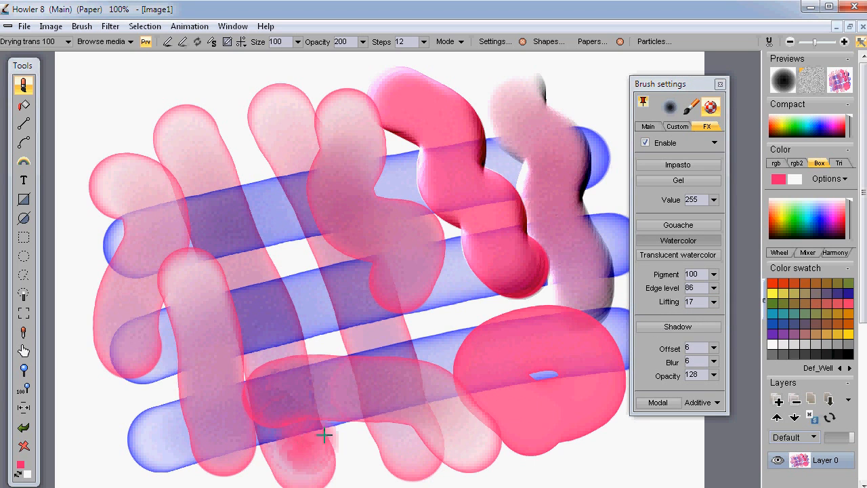
drag(208, 268, 545, 373)
mouse_move(270, 269)
mouse_down()
mouse_move(236, 258)
mouse_move(406, 257)
mouse_move(319, 339)
mouse_move(479, 240)
mouse_up()
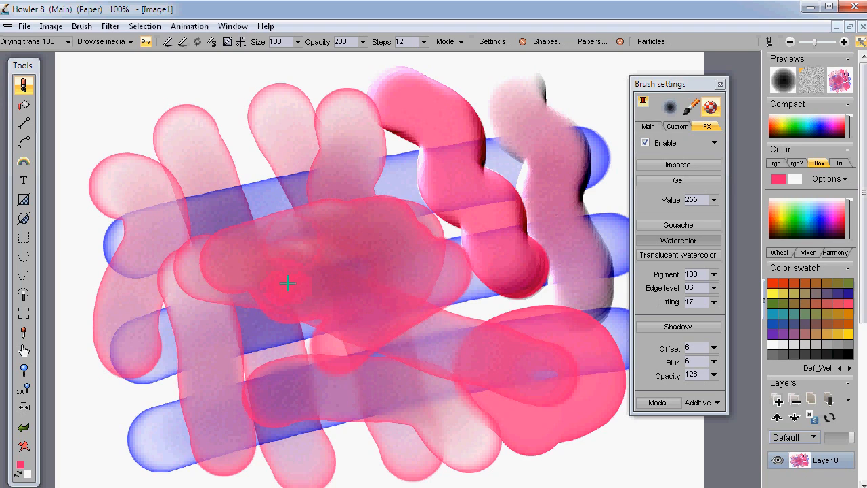
drag(305, 301, 430, 293)
- Paint a broad pink stroke across the upper blue band and more overlapping strokes over the lower left of the painting
mouse_move(170, 201)
mouse_down()
mouse_move(511, 344)
mouse_move(551, 429)
mouse_up()
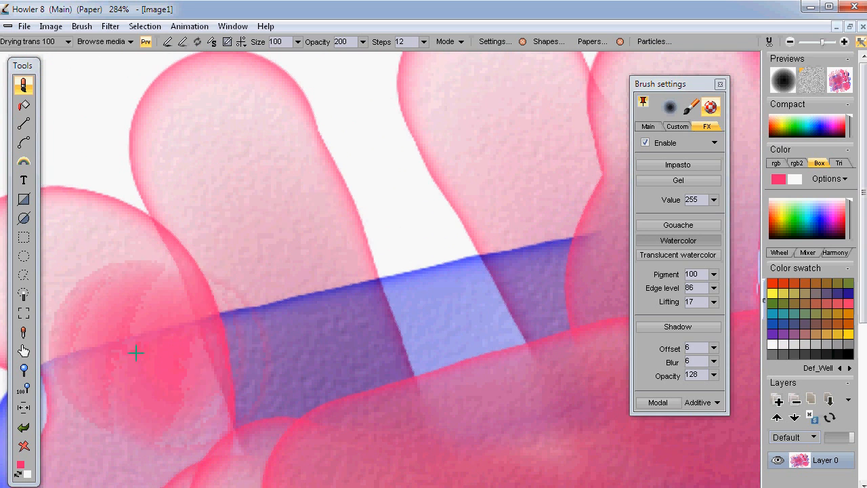
drag(297, 242, 565, 188)
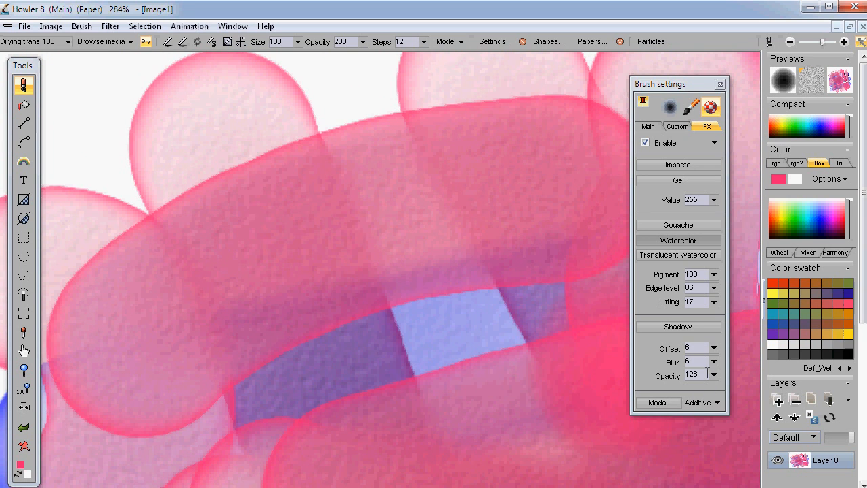
scroll(408, 327, down, 2)
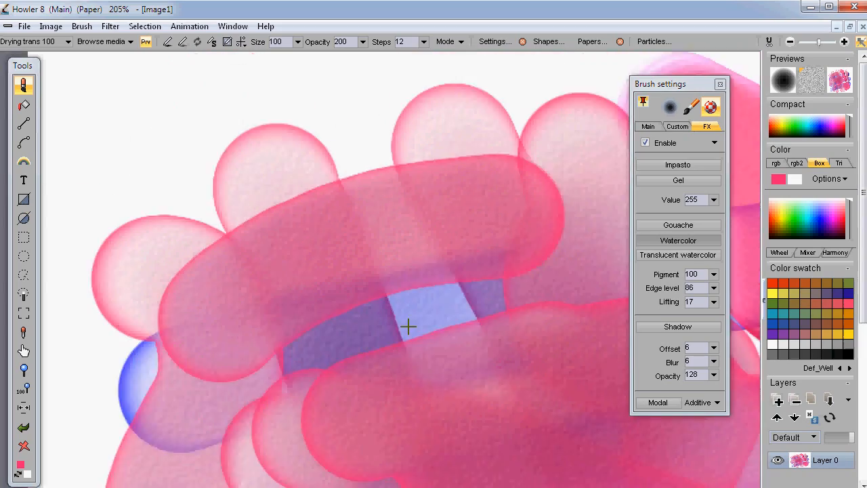
scroll(408, 326, down, 2)
mouse_move(427, 328)
mouse_down()
mouse_move(273, 172)
mouse_move(232, 149)
mouse_up()
mouse_move(176, 329)
mouse_down()
mouse_move(424, 145)
mouse_move(366, 242)
mouse_up()
mouse_move(141, 359)
mouse_down()
mouse_move(277, 284)
mouse_move(434, 387)
mouse_move(490, 325)
mouse_move(453, 246)
mouse_move(258, 298)
mouse_move(587, 403)
mouse_move(603, 420)
mouse_up()
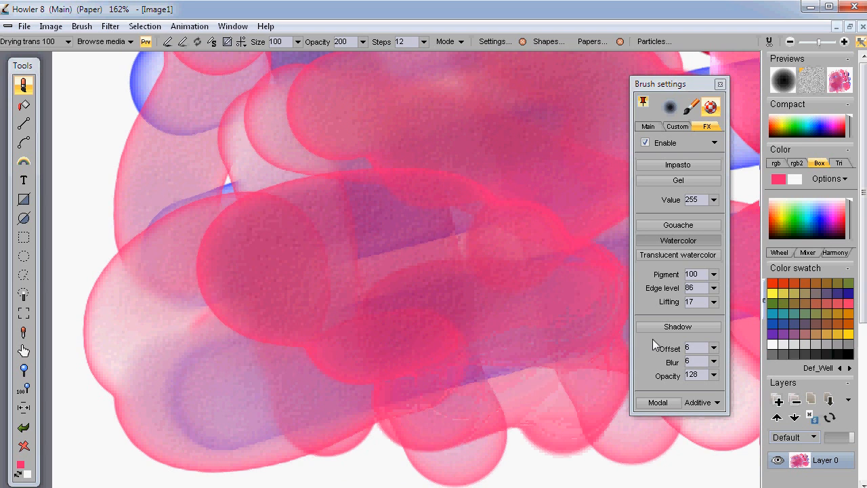
- Set the watercolor lifting to 31, choose yellow-green and paint wavy overlapping strokes over the pink area
click(714, 302)
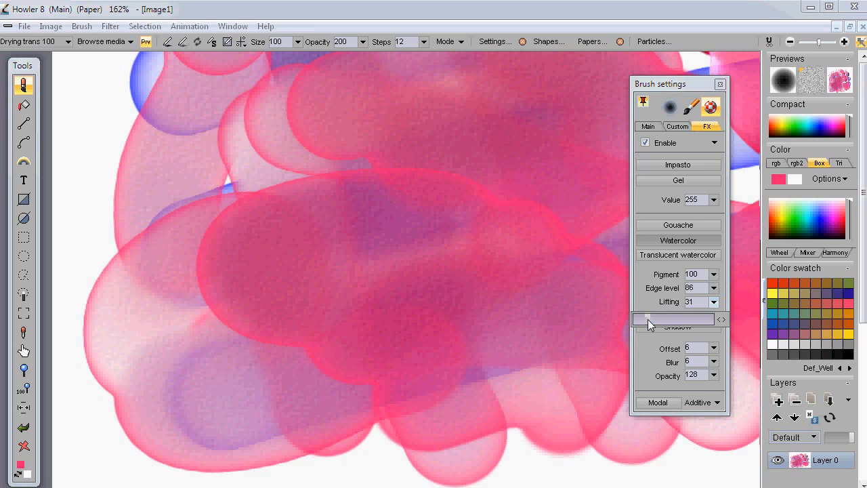
click(786, 224)
mouse_move(153, 172)
mouse_down()
mouse_move(357, 387)
mouse_move(489, 341)
mouse_move(378, 149)
mouse_move(472, 382)
mouse_move(585, 385)
mouse_move(422, 407)
mouse_move(397, 196)
mouse_move(332, 191)
mouse_up()
drag(456, 417, 614, 338)
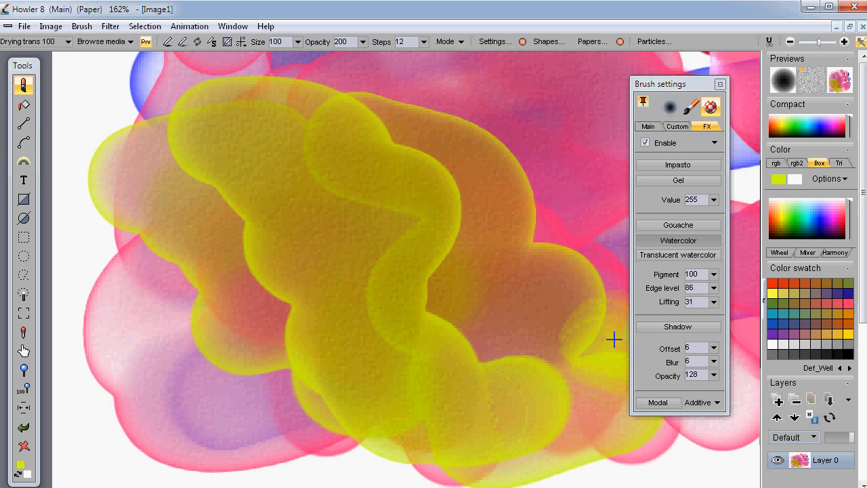
- Lower the brush opacity to 90 and paint more translucent yellow-green strokes over the upper and middle painting
click(363, 42)
drag(313, 63, 311, 63)
mouse_move(368, 95)
mouse_down()
mouse_move(472, 184)
mouse_move(495, 288)
mouse_up()
mouse_move(369, 191)
mouse_down()
mouse_move(485, 294)
mouse_move(330, 333)
mouse_move(572, 248)
mouse_up()
- Choose dark green and paint large overlapping strokes over the yellow-green area
click(788, 224)
mouse_move(217, 223)
mouse_down()
mouse_move(333, 194)
mouse_move(363, 316)
mouse_move(608, 315)
mouse_up()
drag(319, 156, 610, 315)
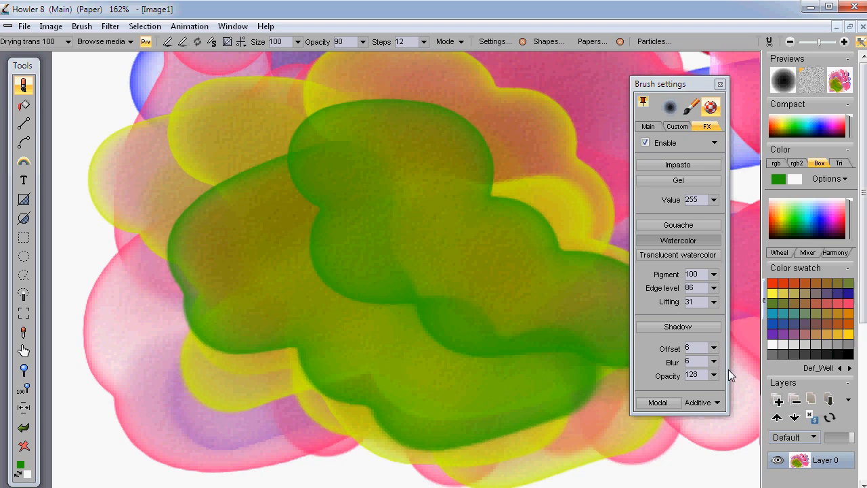
- Disable the brush FX, set Rand hue to 35 and paint green test strokes over the painting
click(646, 144)
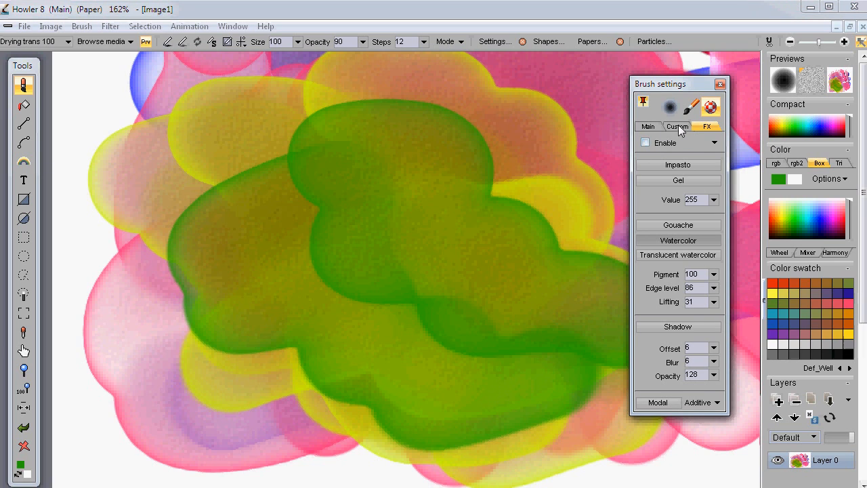
click(677, 127)
click(647, 127)
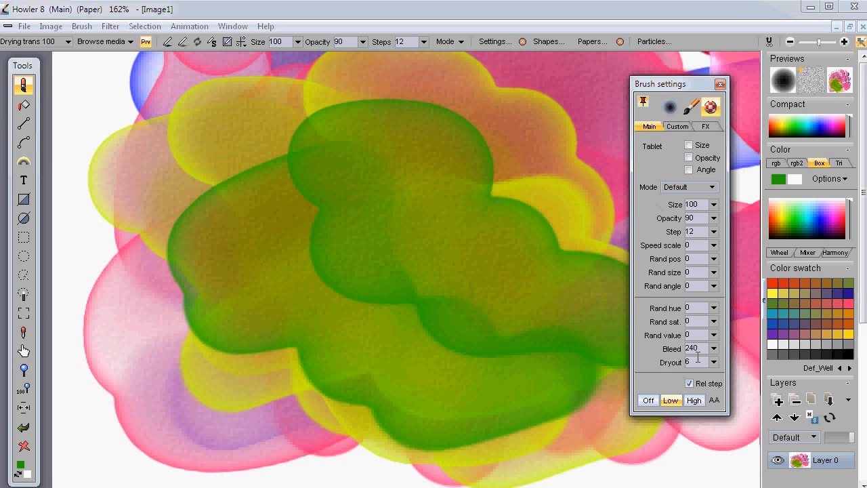
click(713, 311)
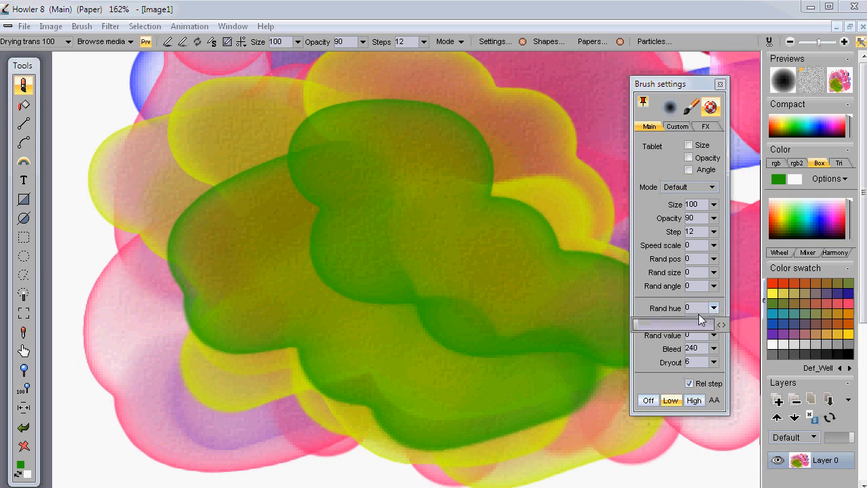
mouse_move(527, 139)
mouse_down()
mouse_move(325, 284)
mouse_move(550, 393)
mouse_up()
click(706, 126)
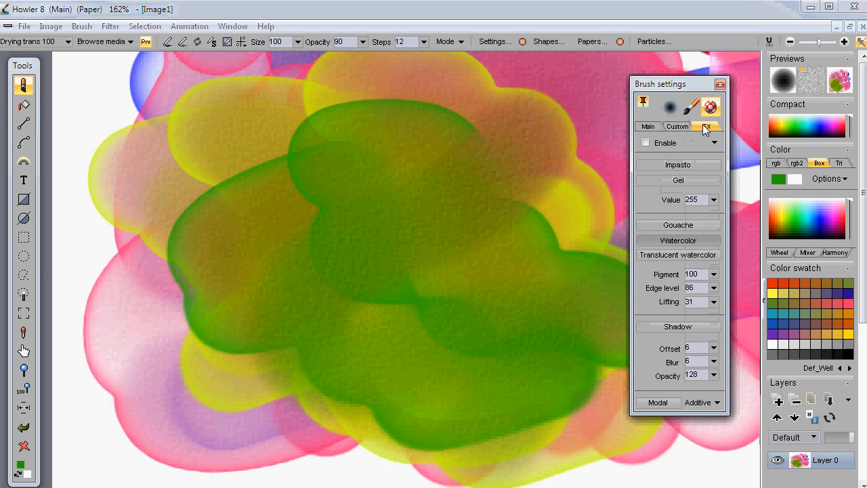
click(649, 126)
mouse_move(485, 179)
mouse_down()
mouse_move(300, 305)
mouse_move(460, 326)
mouse_up()
- Raise Rand hue to 312, clear the canvas and paint overlapping green strokes across it
click(715, 321)
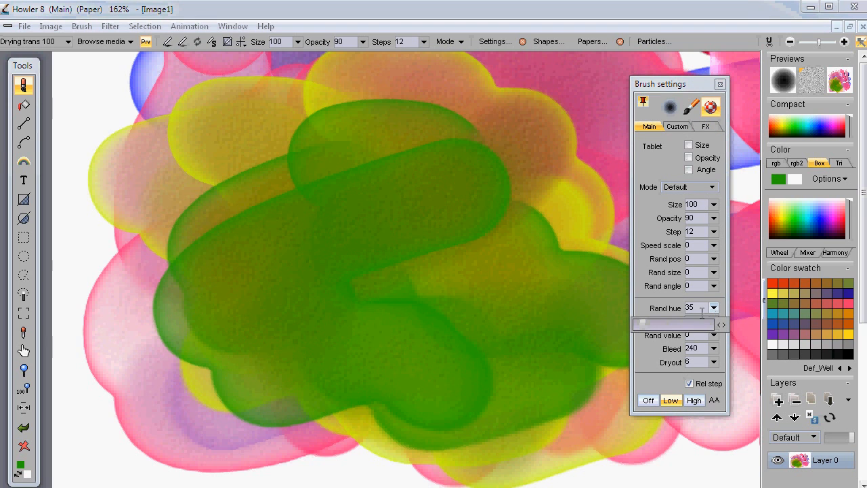
mouse_move(381, 252)
mouse_down()
mouse_move(190, 244)
mouse_move(407, 360)
mouse_move(494, 349)
mouse_up()
click(24, 446)
mouse_move(224, 264)
mouse_down()
mouse_move(424, 162)
mouse_move(379, 364)
mouse_move(568, 282)
mouse_move(513, 281)
mouse_move(638, 355)
mouse_up()
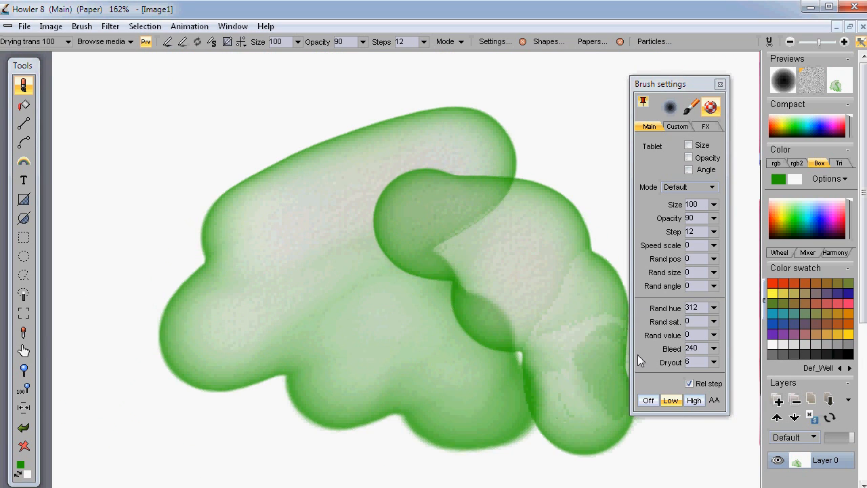
- Set Rand sat. to 58 and Rand value to 41, and layer many green strokes over the canvas
click(714, 322)
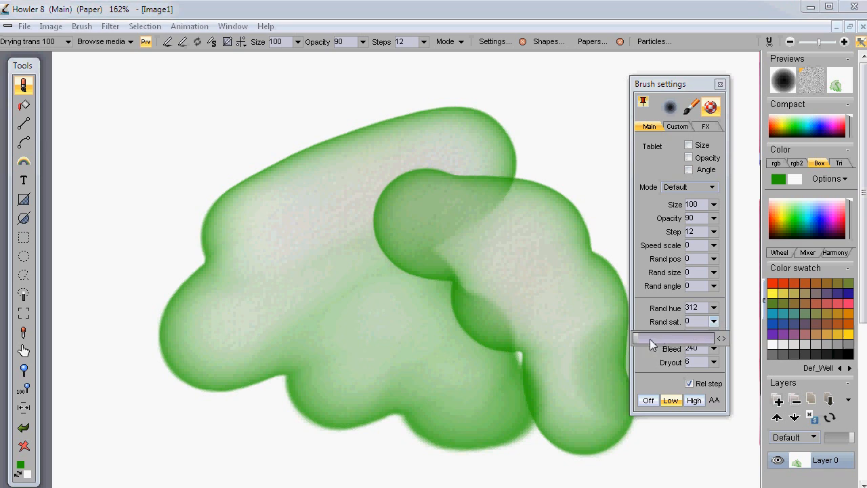
click(716, 320)
click(715, 336)
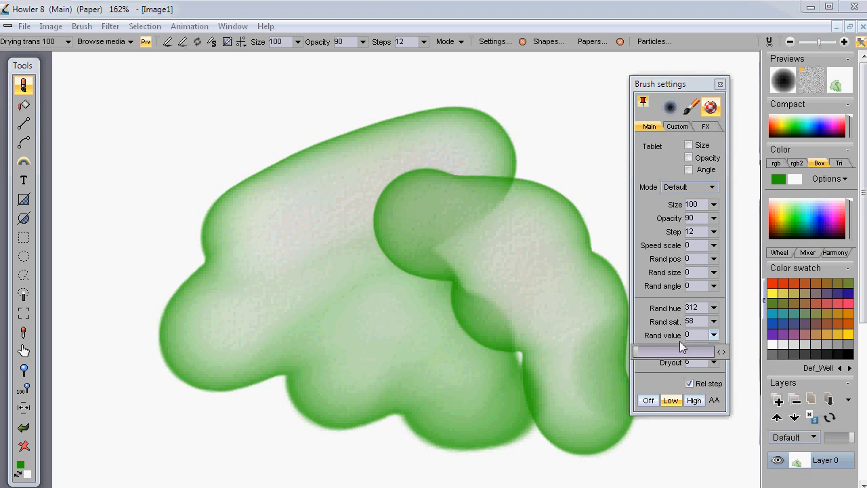
mouse_move(440, 258)
mouse_down()
mouse_move(455, 169)
mouse_move(515, 224)
mouse_move(409, 282)
mouse_move(282, 312)
mouse_move(387, 164)
mouse_move(445, 377)
mouse_move(358, 412)
mouse_move(281, 263)
mouse_move(137, 260)
mouse_move(178, 196)
mouse_move(237, 420)
mouse_move(217, 193)
mouse_move(302, 451)
mouse_move(285, 291)
mouse_move(292, 271)
mouse_move(416, 470)
mouse_up()
mouse_move(284, 171)
mouse_down()
mouse_move(360, 151)
mouse_move(499, 174)
mouse_move(376, 289)
mouse_up()
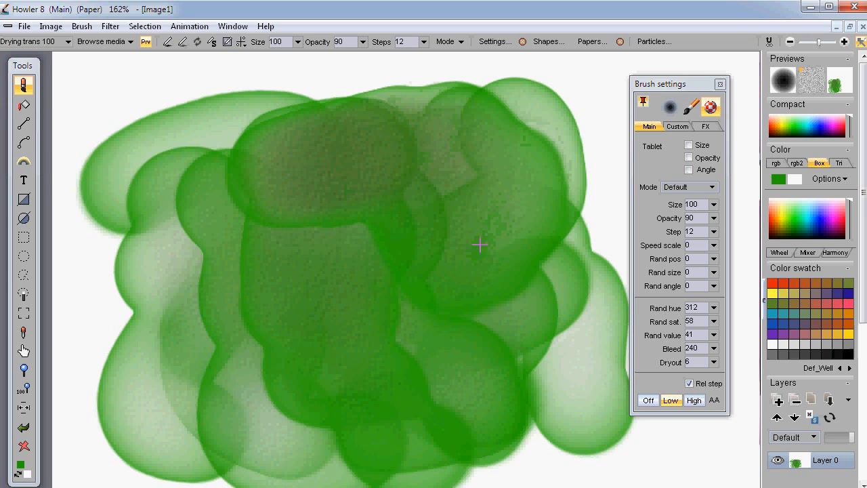
- Open the paper options and try different paper textures, painting green strokes over the existing ones
click(590, 42)
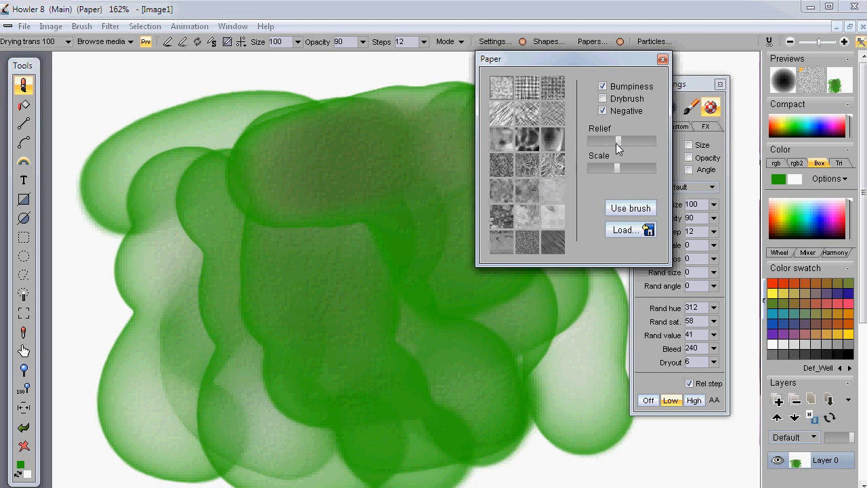
mouse_move(397, 207)
mouse_down()
mouse_move(401, 333)
mouse_move(364, 360)
mouse_move(151, 327)
mouse_move(443, 395)
mouse_move(170, 271)
mouse_move(312, 348)
mouse_move(592, 367)
mouse_up()
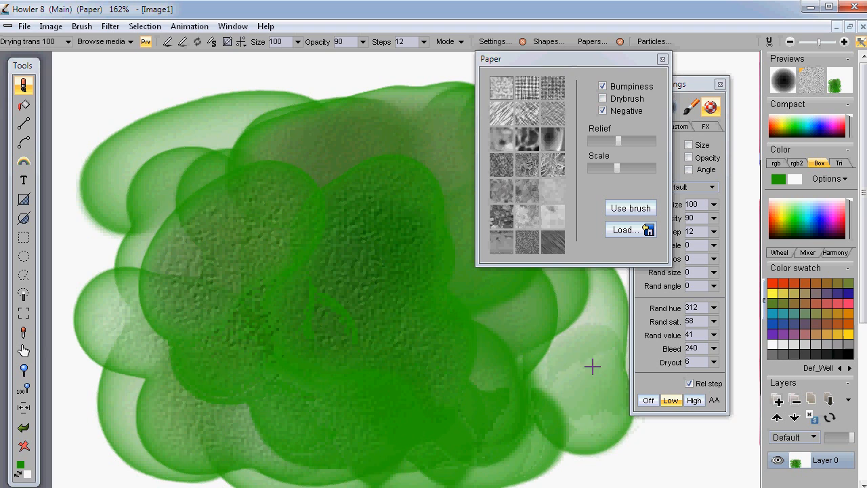
click(509, 192)
mouse_move(401, 354)
mouse_down()
mouse_move(527, 368)
mouse_move(432, 446)
mouse_up()
click(552, 215)
mouse_move(323, 282)
mouse_down()
mouse_move(519, 420)
mouse_move(401, 257)
mouse_move(170, 197)
mouse_up()
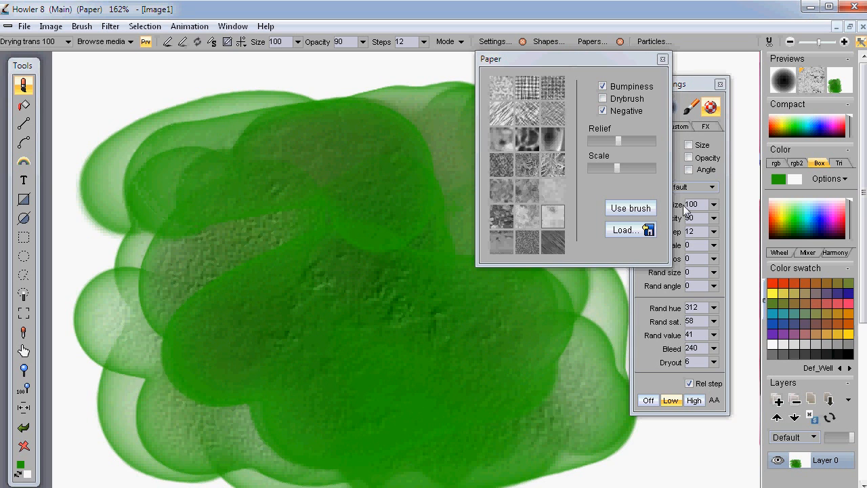
- Paint light purple strokes over the green area, switch to another paper texture for more strokes, and close the paper options
click(823, 207)
mouse_move(289, 161)
mouse_down()
mouse_move(248, 288)
mouse_move(399, 329)
mouse_up()
mouse_move(392, 159)
mouse_down()
mouse_move(438, 271)
mouse_move(438, 441)
mouse_move(196, 379)
mouse_move(578, 334)
mouse_move(500, 260)
mouse_up()
click(502, 179)
mouse_move(332, 271)
mouse_down()
mouse_move(159, 423)
mouse_move(569, 379)
mouse_move(313, 275)
mouse_move(118, 285)
mouse_move(593, 316)
mouse_up()
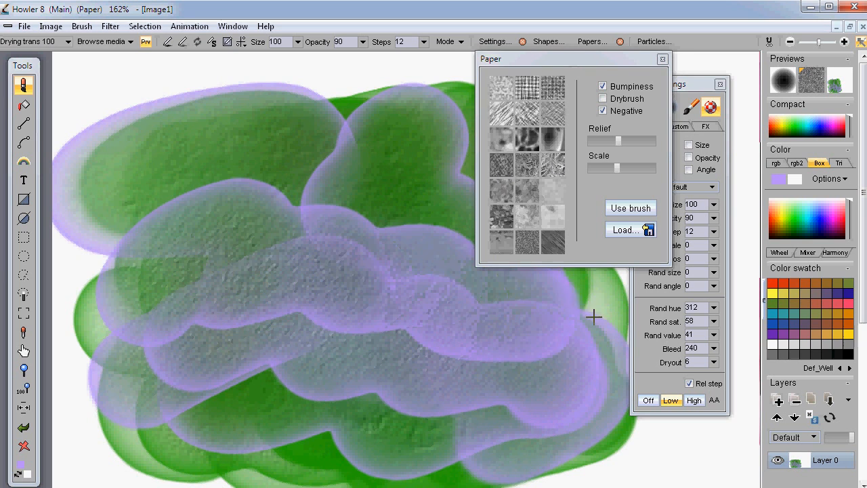
click(663, 59)
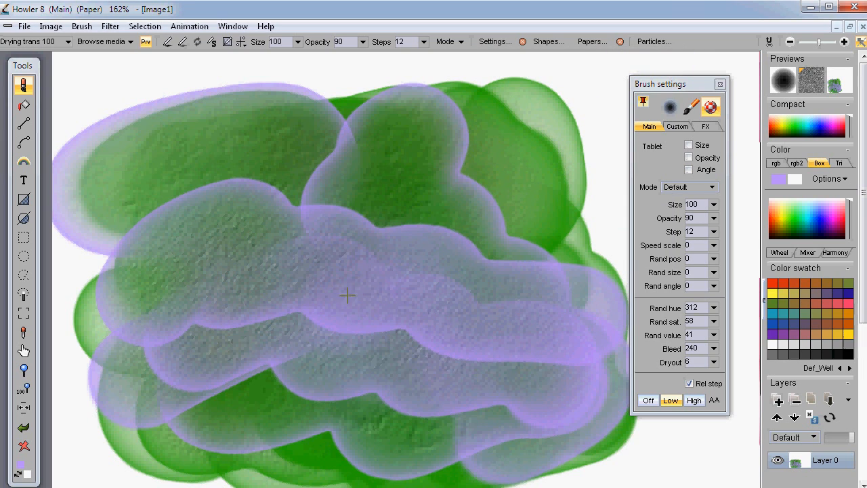
- Show the custom brush options and move the Brush settings window clear of the painting
click(678, 127)
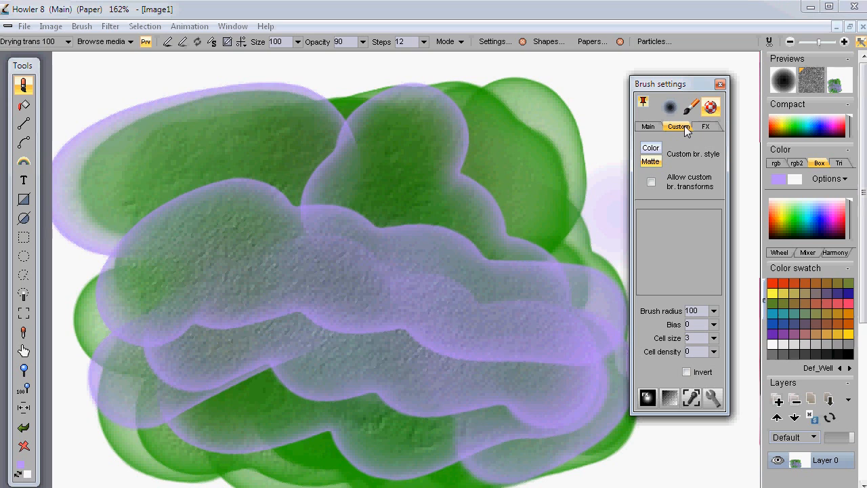
mouse_move(688, 85)
mouse_down()
mouse_move(701, 70)
mouse_move(702, 19)
mouse_move(673, 18)
mouse_move(680, 25)
mouse_up()
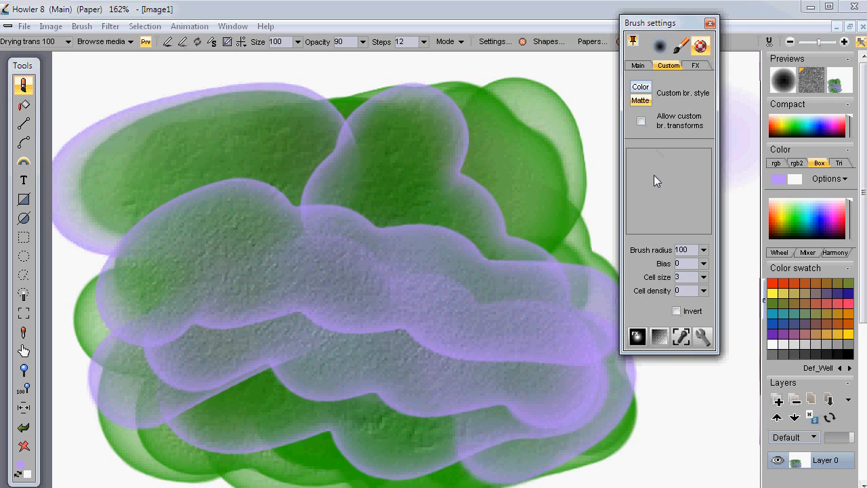
mouse_move(665, 25)
mouse_down()
mouse_move(716, 27)
mouse_move(713, 48)
mouse_up()
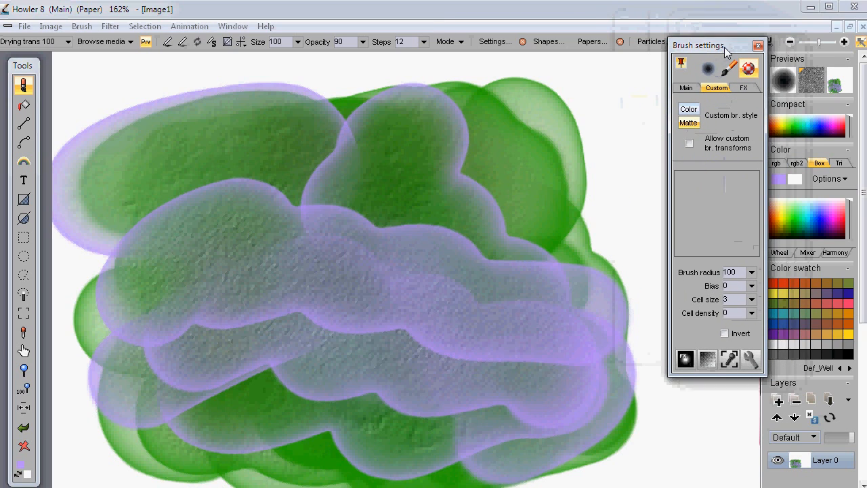
- Choose a bright pink color, clear the canvas, and paint crossing strokes with a large ring over them
click(837, 222)
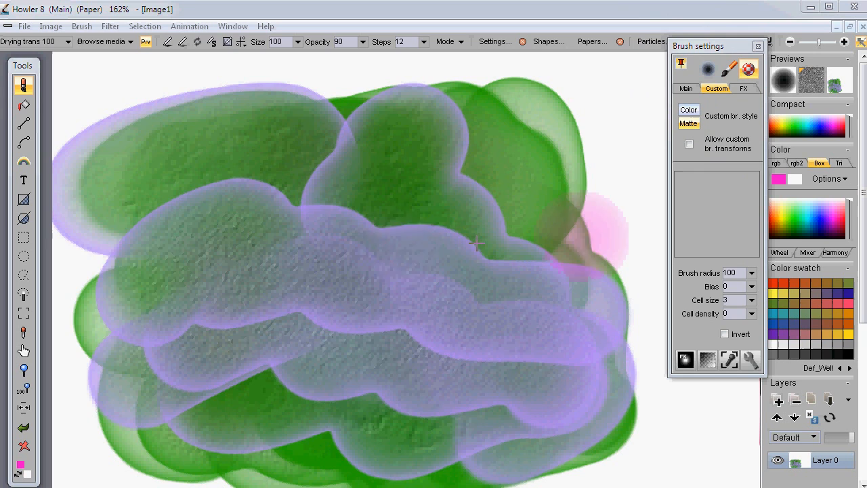
click(23, 446)
drag(166, 282, 608, 242)
mouse_move(298, 102)
mouse_down()
mouse_move(331, 260)
mouse_move(356, 453)
mouse_up()
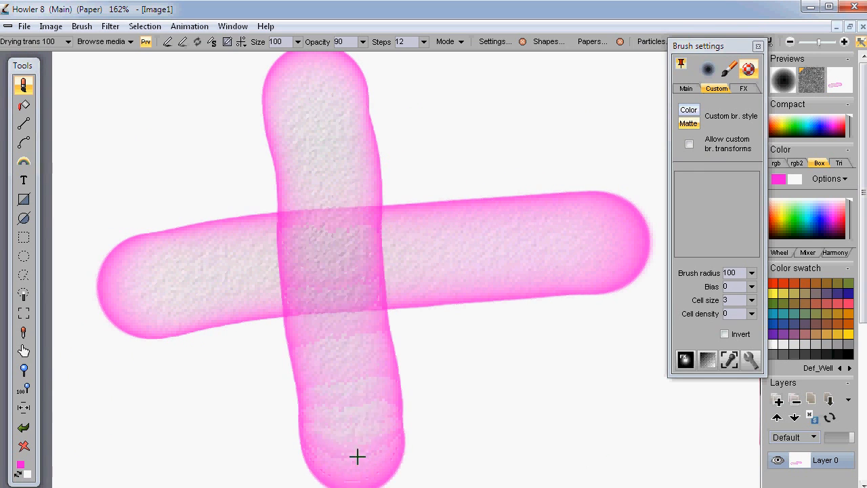
drag(168, 169, 532, 339)
drag(454, 111, 223, 390)
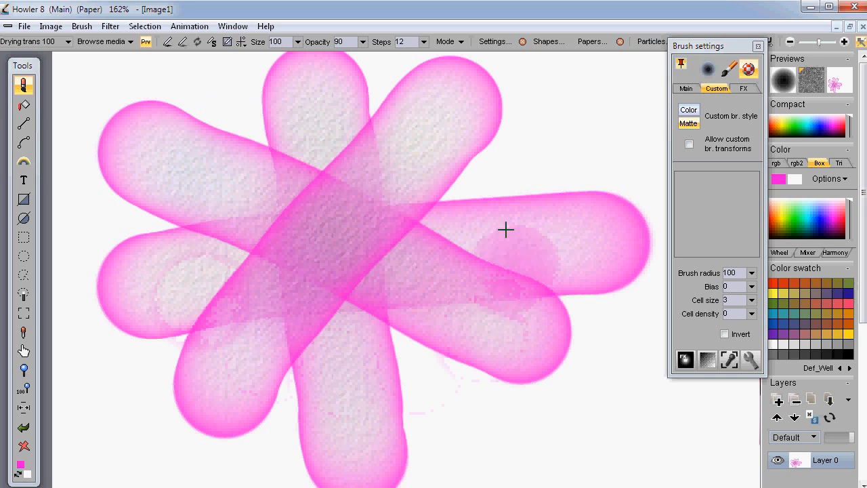
mouse_move(333, 87)
mouse_down()
mouse_move(147, 227)
mouse_move(418, 399)
mouse_move(422, 124)
mouse_move(256, 202)
mouse_move(271, 314)
mouse_up()
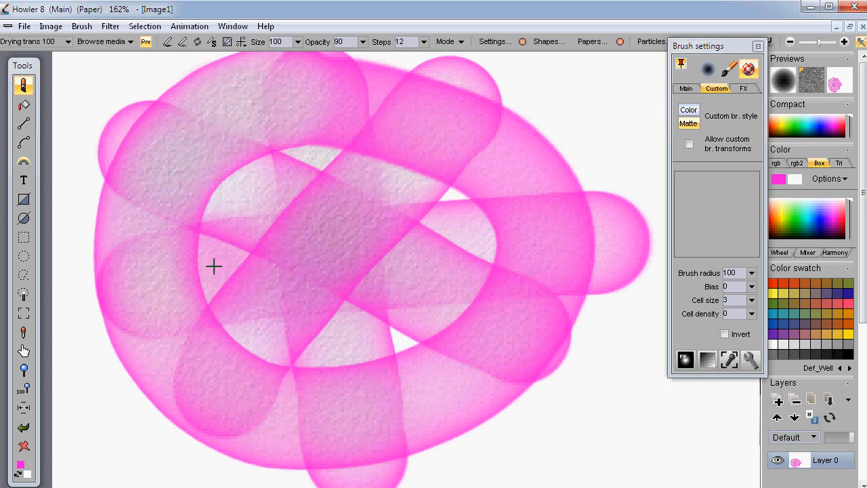
- Capture a rectangular area around the center of the pink strokes as a custom brush
click(25, 315)
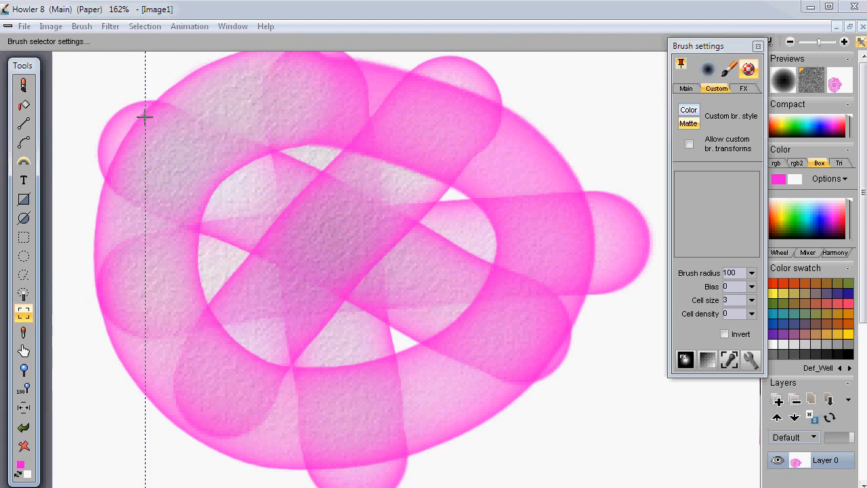
drag(152, 119, 221, 216)
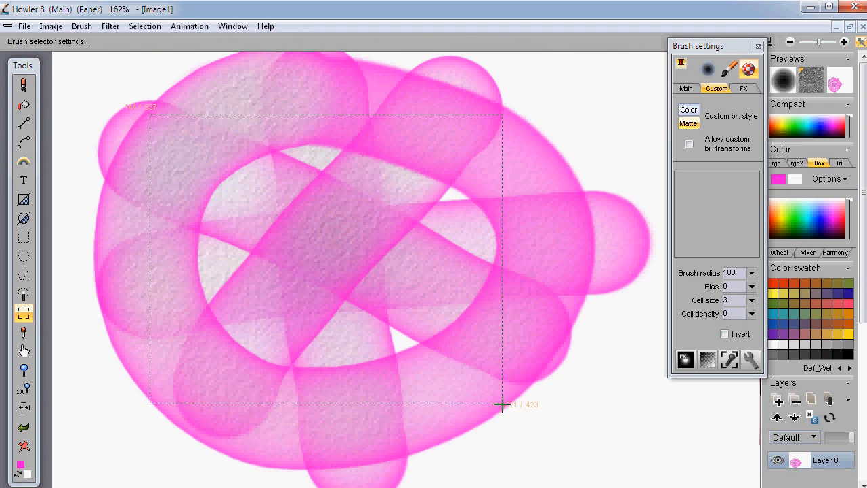
drag(503, 400, 503, 400)
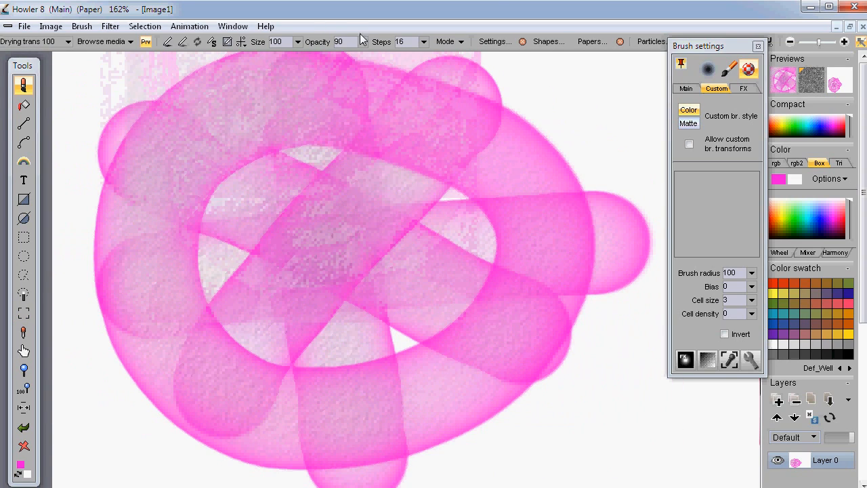
- Set the brush opacity to 255 and paint over the canvas with the captured custom brush
click(362, 41)
click(351, 59)
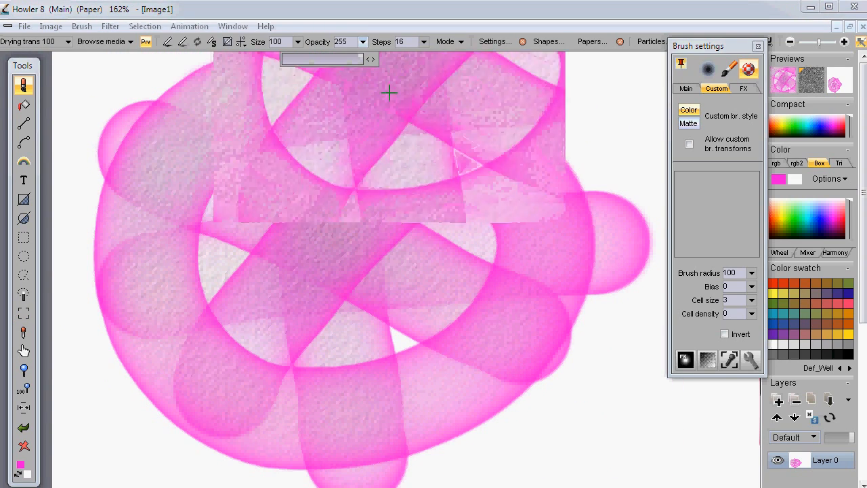
mouse_move(267, 291)
mouse_down()
mouse_move(585, 196)
mouse_move(334, 345)
mouse_move(619, 348)
mouse_move(178, 214)
mouse_move(364, 313)
mouse_move(410, 292)
mouse_move(368, 277)
mouse_move(268, 324)
mouse_move(486, 333)
mouse_move(652, 205)
mouse_move(666, 207)
mouse_up()
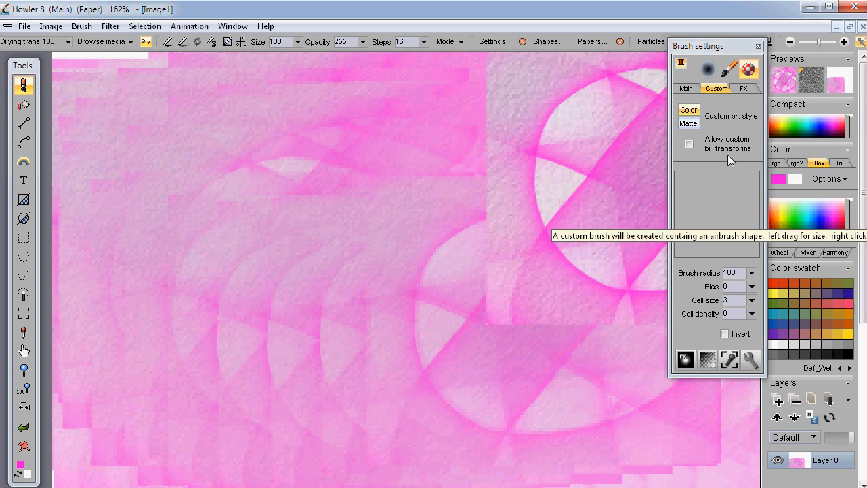
- Move the Brush settings window off its spot, generate an airbrush-shaped custom brush with radius 146, and paint a pink stroke
mouse_move(706, 47)
mouse_down()
mouse_move(486, 72)
mouse_move(106, 78)
mouse_up()
mouse_move(271, 204)
mouse_down()
mouse_move(304, 199)
mouse_move(393, 225)
mouse_move(561, 316)
mouse_move(397, 217)
mouse_move(420, 197)
mouse_move(393, 220)
mouse_move(170, 267)
mouse_move(123, 241)
mouse_move(159, 185)
mouse_move(156, 199)
mouse_up()
mouse_move(314, 217)
mouse_down()
mouse_move(363, 259)
mouse_move(408, 325)
mouse_up()
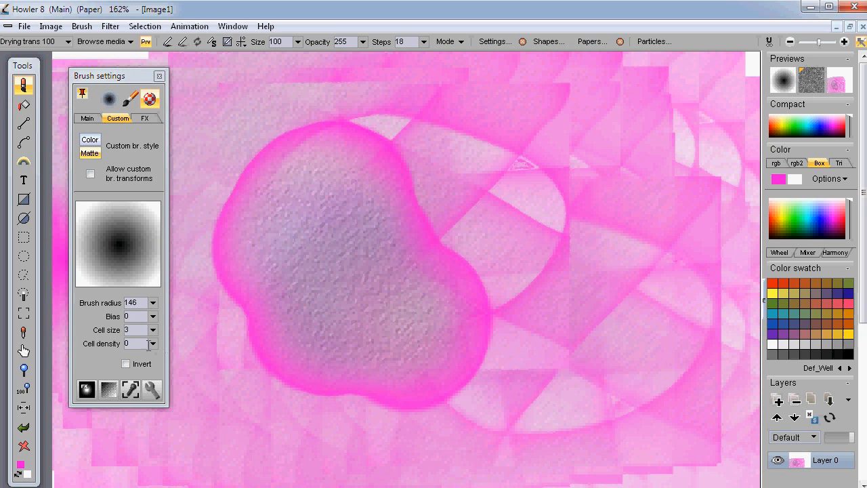
- Set the custom brush's cell density to 65 and paint sweeping bristle-like strokes across the canvas
click(153, 344)
mouse_move(76, 360)
mouse_down()
mouse_move(137, 361)
mouse_move(129, 362)
mouse_up()
mouse_move(381, 247)
mouse_down()
mouse_move(497, 300)
mouse_move(584, 269)
mouse_move(335, 443)
mouse_move(637, 341)
mouse_move(465, 351)
mouse_move(523, 132)
mouse_move(403, 314)
mouse_move(477, 247)
mouse_up()
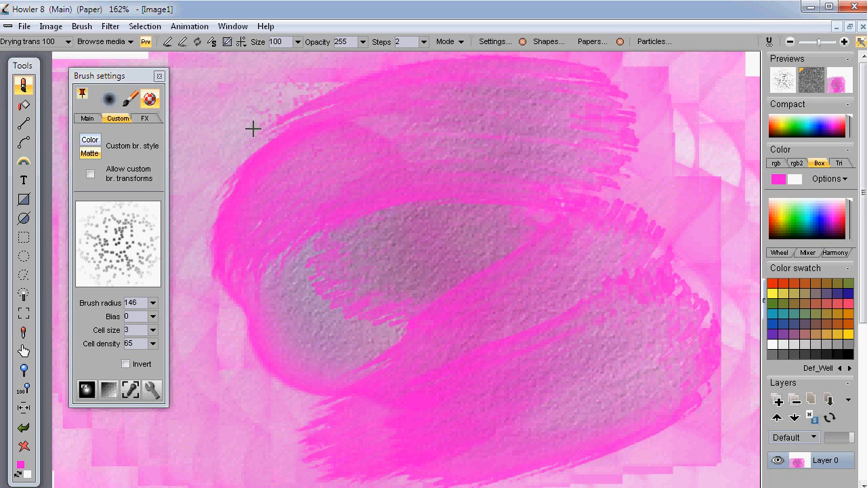
- Show the brush FX options and paint test strokes with the Shadow effect, followed by curved strokes with Impasto
click(145, 120)
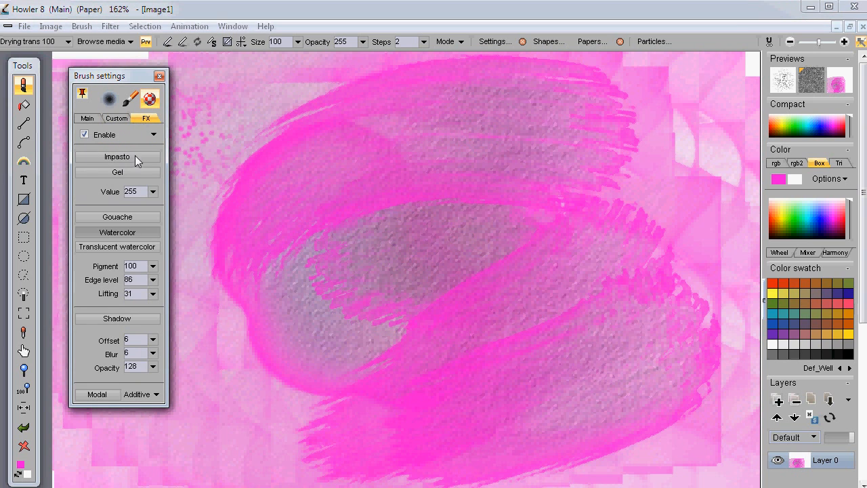
mouse_move(289, 235)
mouse_down()
mouse_move(283, 311)
mouse_move(507, 219)
mouse_move(162, 246)
mouse_up()
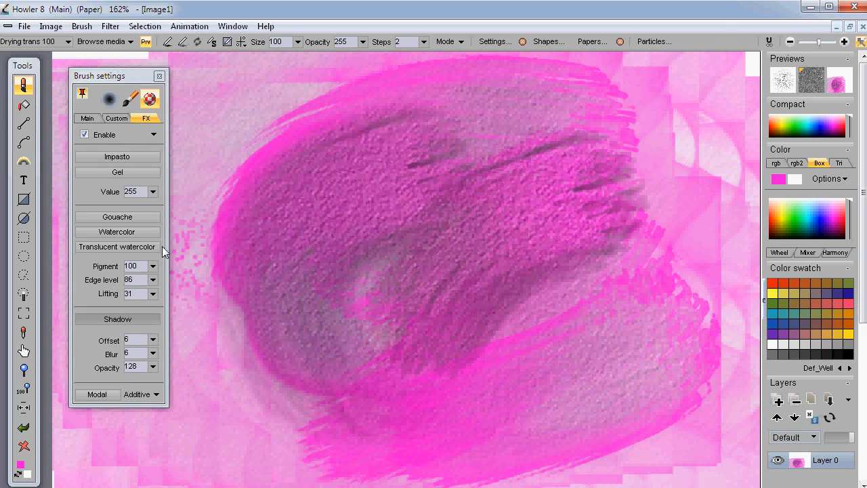
click(135, 160)
click(129, 158)
drag(577, 137, 281, 240)
mouse_move(579, 222)
mouse_down()
mouse_move(336, 372)
mouse_move(329, 437)
mouse_up()
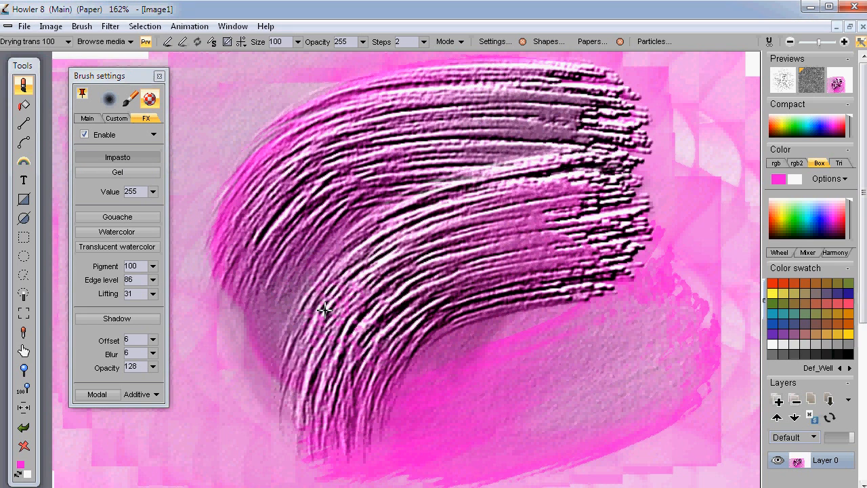
- Switch the brush effect to Gel and layer several curved pink strokes over the painting
click(149, 174)
drag(397, 183, 417, 369)
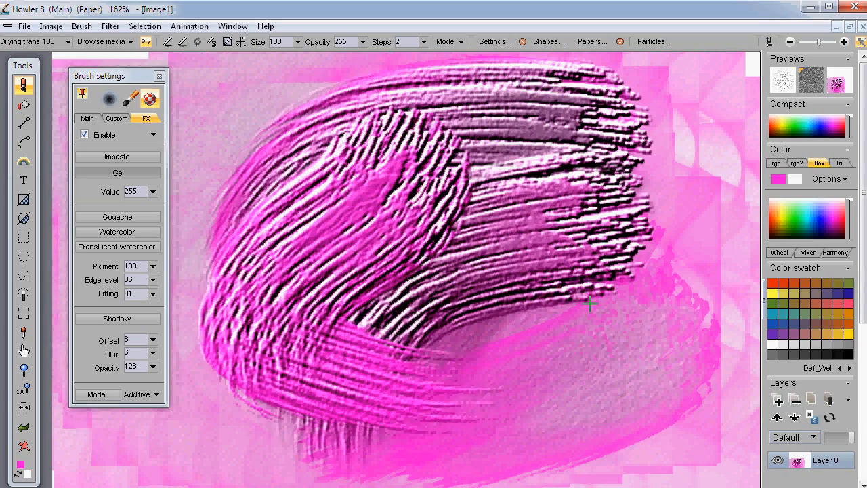
mouse_move(532, 203)
mouse_down()
mouse_move(567, 196)
mouse_move(532, 396)
mouse_up()
mouse_move(457, 135)
mouse_down()
mouse_move(238, 120)
mouse_move(207, 227)
mouse_up()
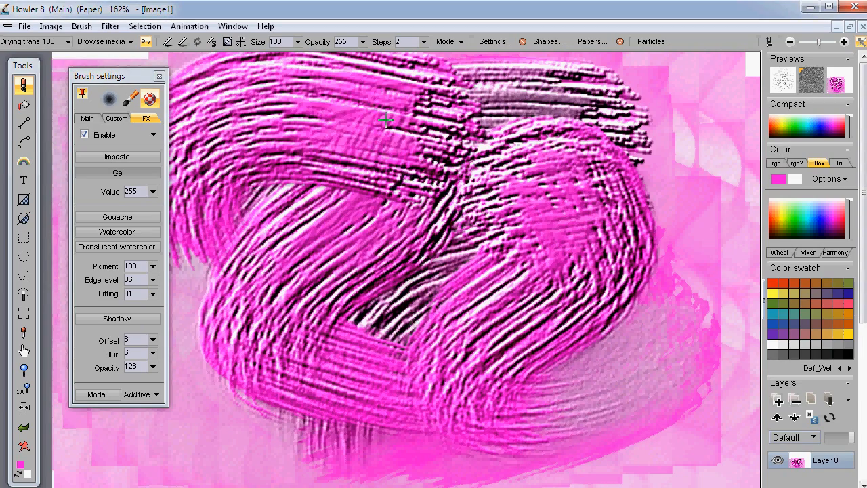
drag(372, 107, 600, 254)
drag(454, 204, 261, 302)
drag(366, 331, 502, 308)
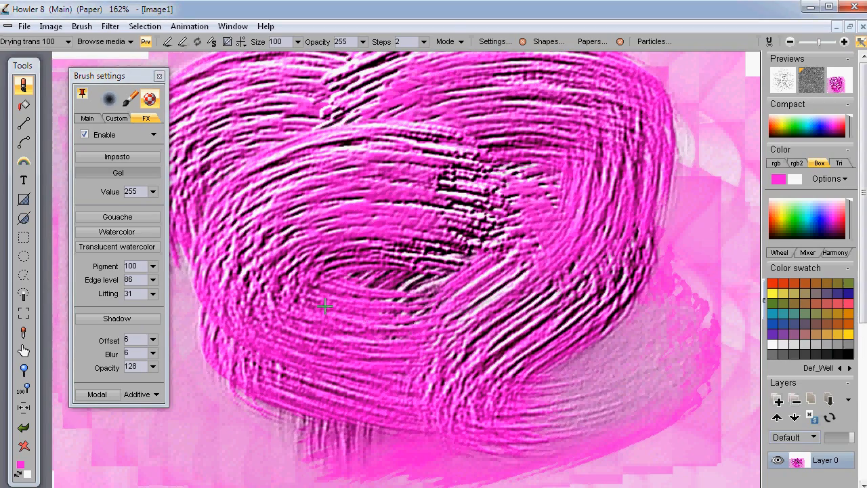
- Open the pattern library from the custom brush options, load pat_BrickWall.bmp as the brush, and move the Patterns window clear of the painting
click(117, 118)
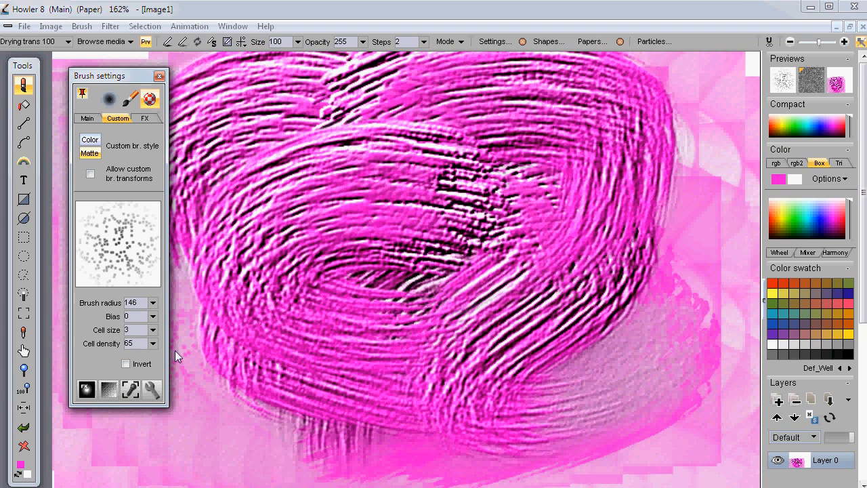
key(p)
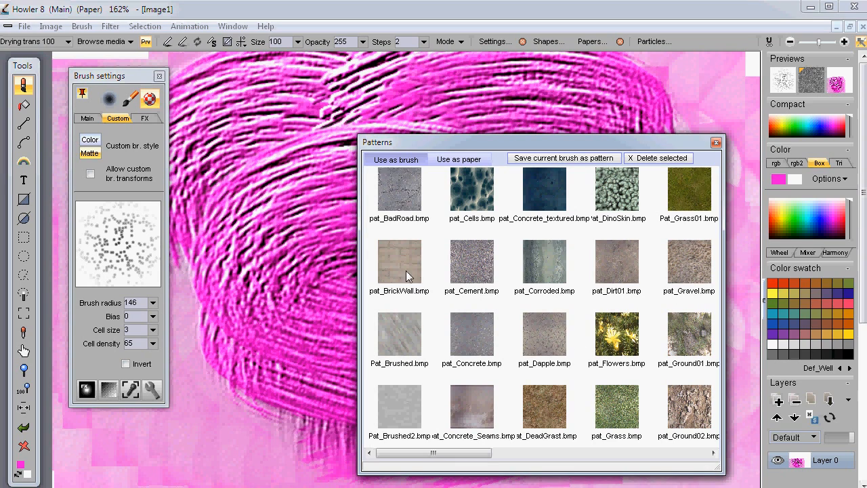
click(458, 159)
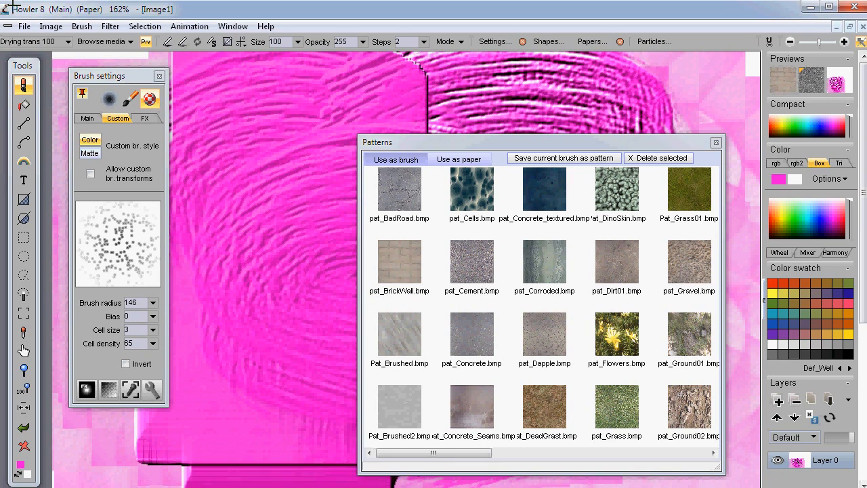
drag(430, 143, 715, 308)
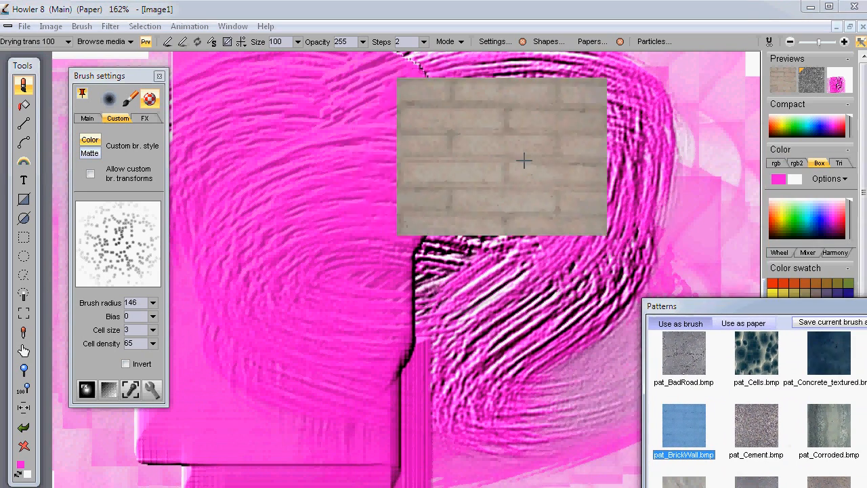
- Stamp the brick wall brush at several spots on the canvas and paint a stroke with it
click(456, 151)
click(373, 292)
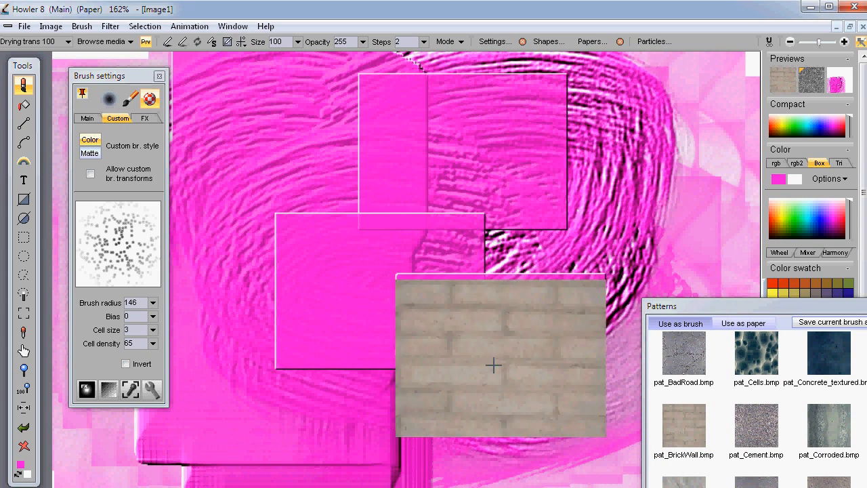
click(495, 352)
click(547, 233)
click(628, 151)
click(335, 176)
mouse_move(397, 206)
mouse_down()
mouse_move(420, 294)
mouse_move(459, 219)
mouse_up()
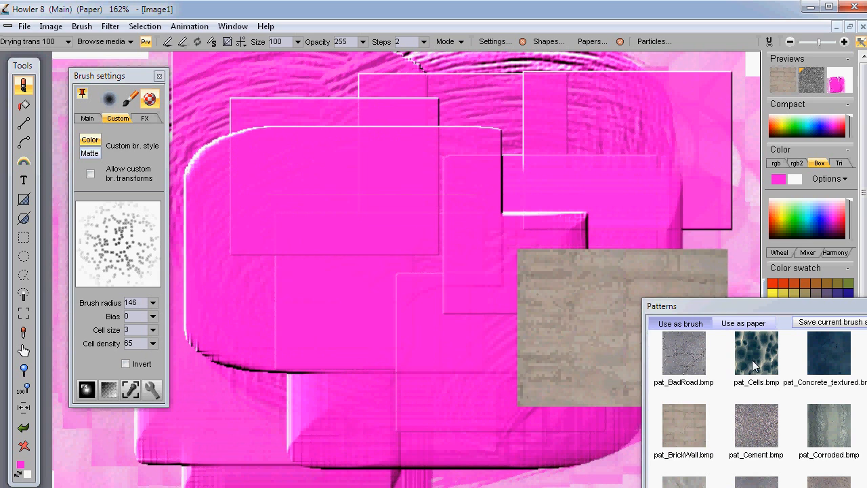
- Load Pat_DinoSkin.bmp as the brush and apply it across the middle of the canvas
click(688, 433)
click(866, 426)
mouse_move(523, 169)
mouse_down()
mouse_move(387, 294)
mouse_move(435, 330)
mouse_up()
mouse_move(295, 231)
mouse_down()
mouse_move(311, 233)
mouse_move(430, 329)
mouse_move(339, 391)
mouse_move(492, 393)
mouse_up()
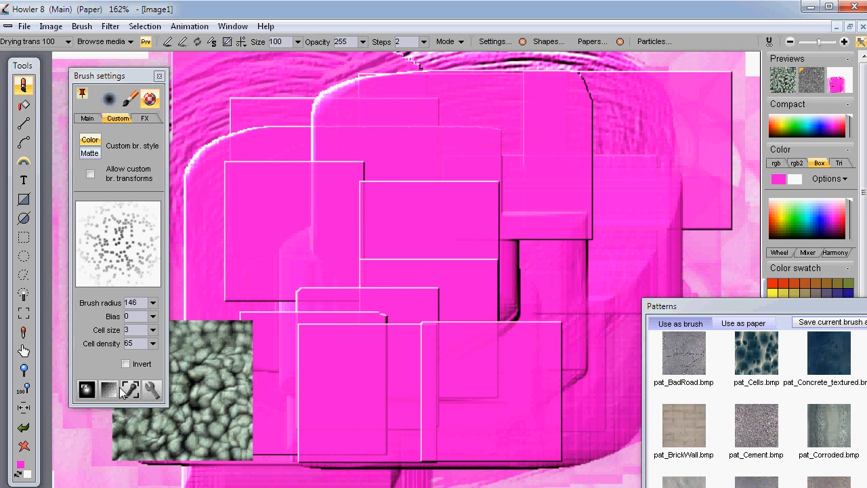
- Open the FX brush generator, try Colorgone.lfs and DoctorWho.lfs, and load Flare_Angel.lfs as the brush
click(87, 391)
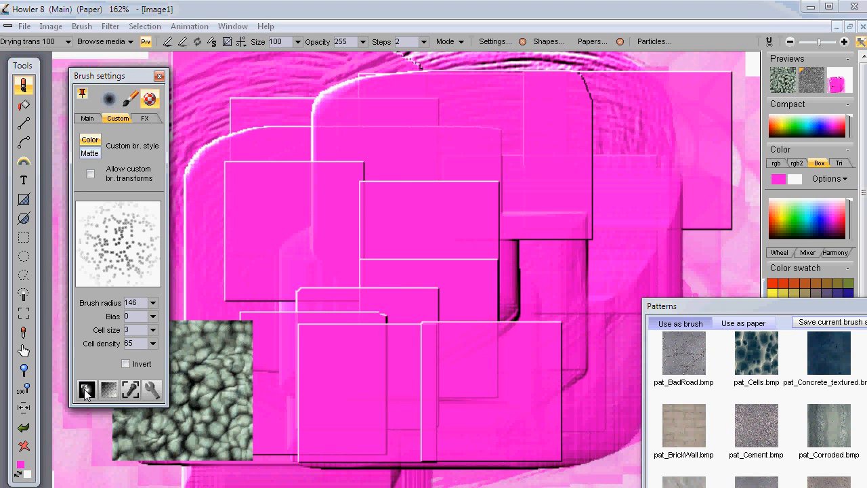
click(220, 163)
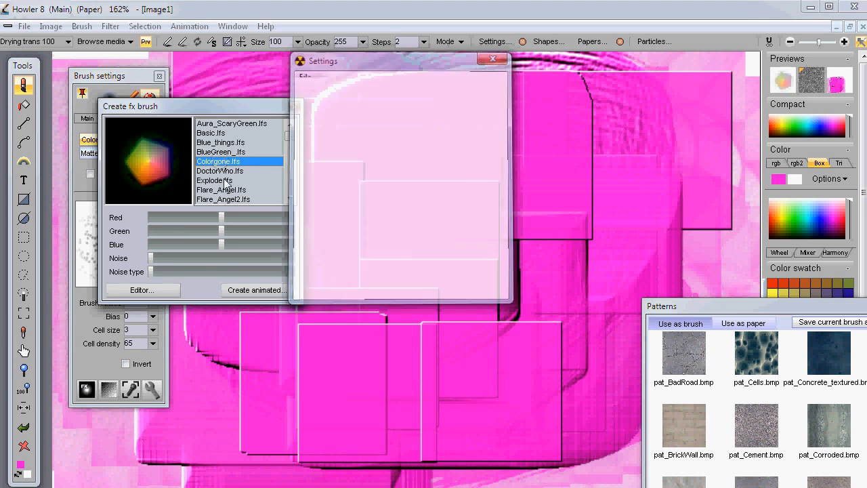
click(219, 173)
click(220, 190)
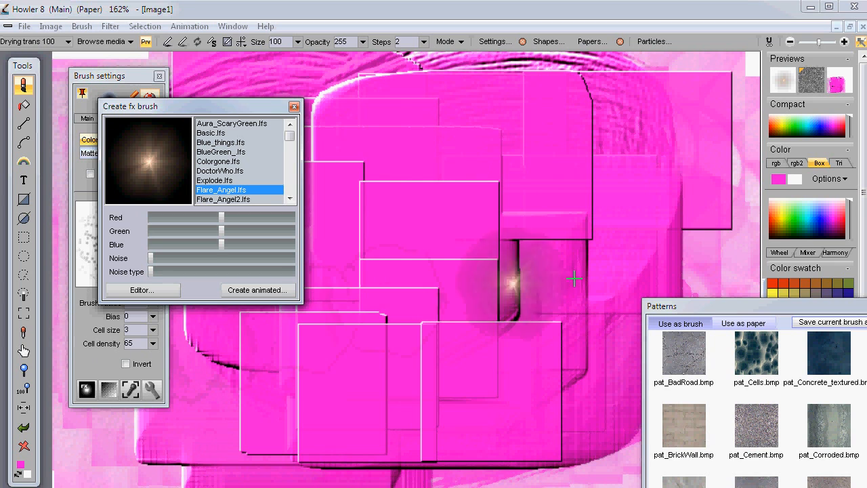
- Move the Patterns window aside, set white as the foreground and black as the background color, and clear the canvas to black
drag(864, 307, 617, 331)
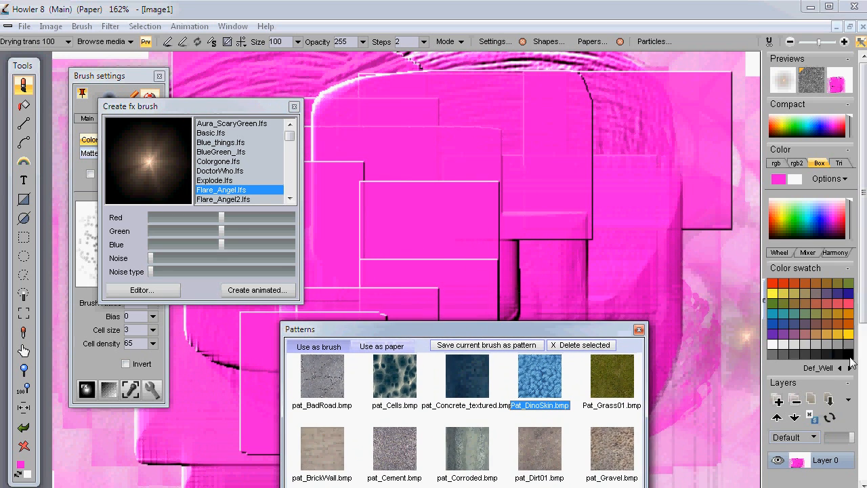
click(865, 447)
drag(864, 235, 864, 121)
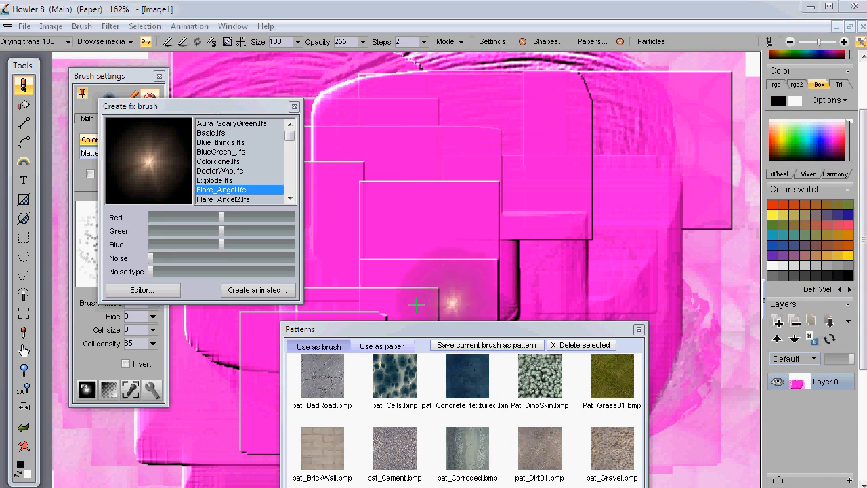
key(x)
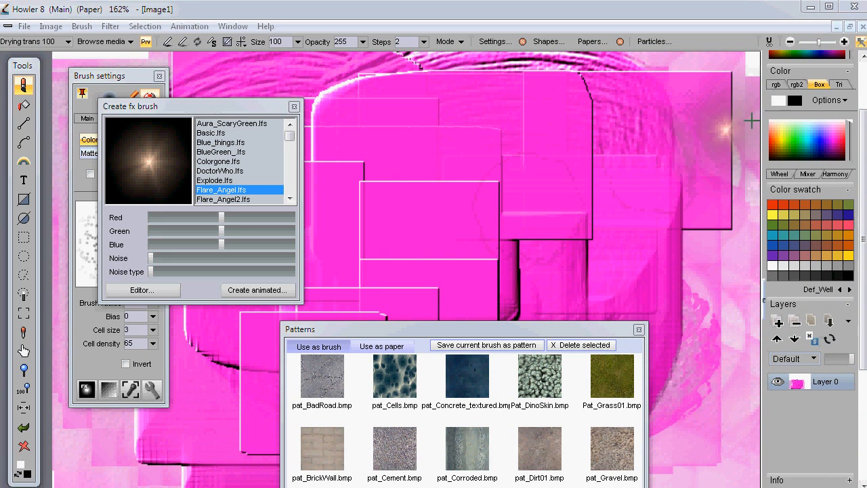
click(23, 447)
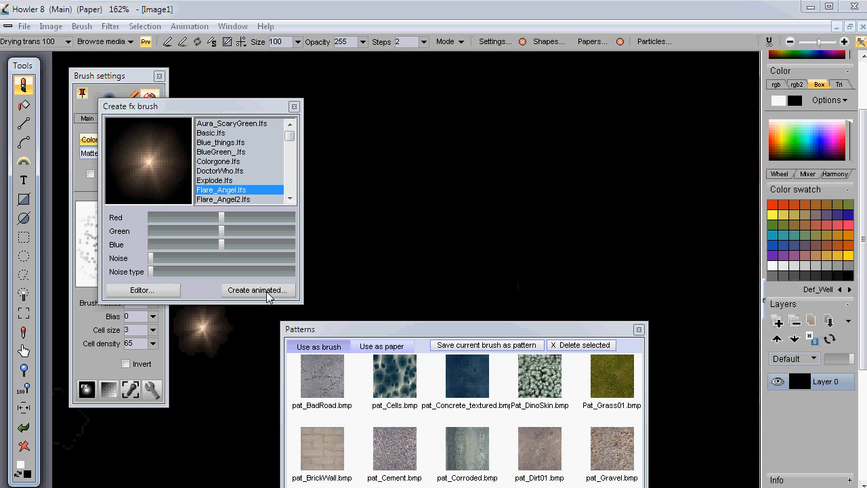
- Stamp six Flare_Angel brush marks in a cluster on the black canvas
click(408, 145)
click(537, 246)
click(437, 267)
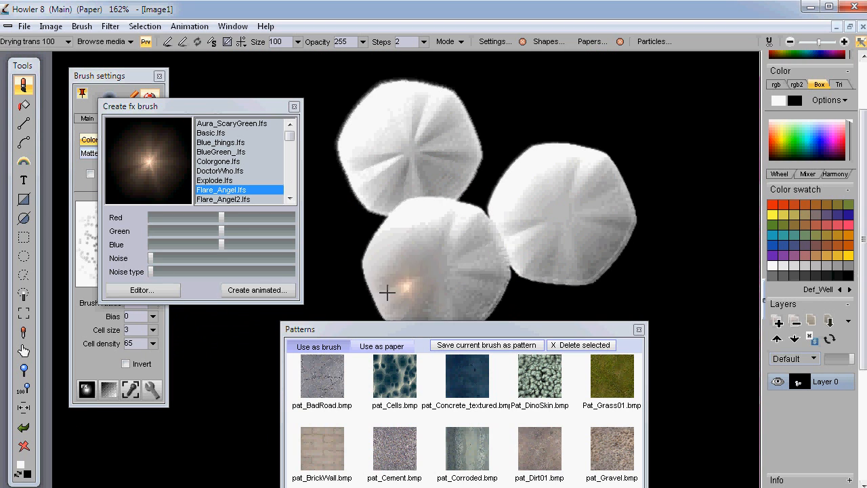
click(520, 120)
click(664, 140)
click(662, 265)
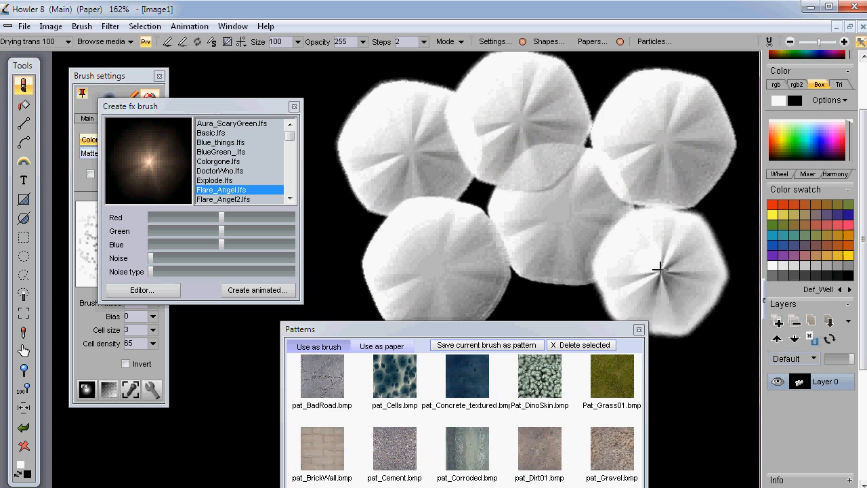
- Load the Large airbrush preset and paint wavy white strokes over the flare stamps and on the empty black area
click(23, 86)
mouse_move(98, 115)
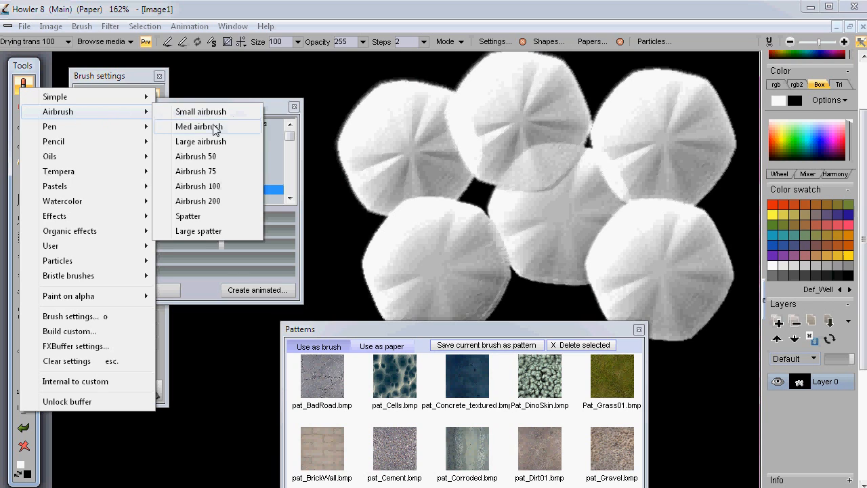
click(202, 141)
mouse_move(436, 168)
mouse_down()
mouse_move(477, 278)
mouse_move(467, 248)
mouse_up()
mouse_move(247, 342)
mouse_down()
mouse_move(246, 412)
mouse_move(234, 455)
mouse_up()
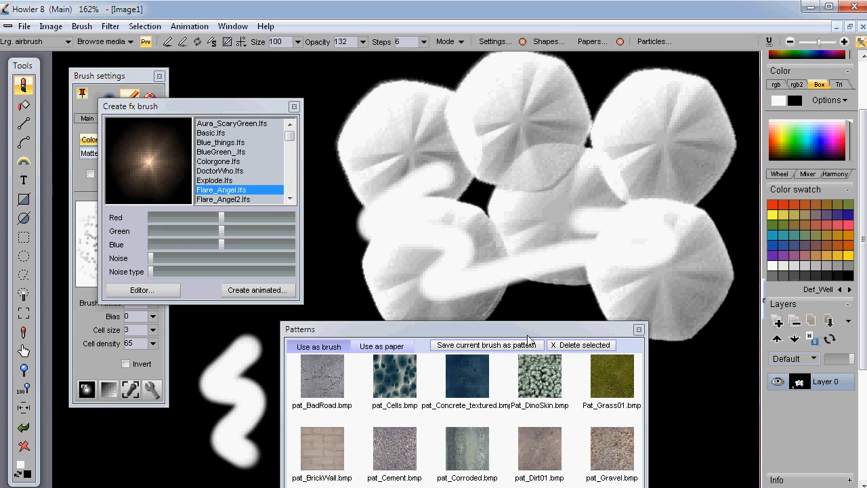
- Close the Patterns window, reload Flare_Angel.lfs as a smaller fx brush, and paint short flare strokes over the white stamps and black area
click(638, 330)
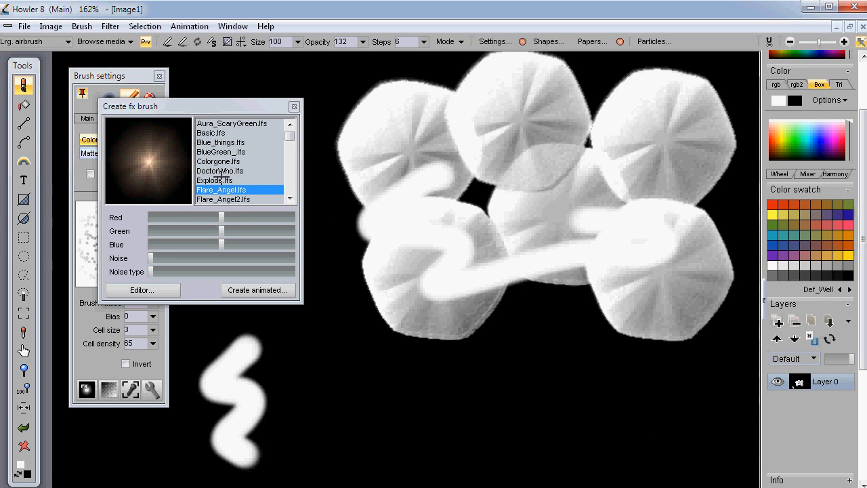
click(209, 191)
mouse_move(148, 164)
mouse_down()
mouse_move(149, 177)
mouse_move(160, 144)
mouse_move(165, 152)
mouse_up()
drag(315, 359, 523, 418)
drag(560, 330, 498, 337)
mouse_move(420, 218)
mouse_down()
mouse_move(426, 245)
mouse_move(523, 234)
mouse_up()
mouse_move(442, 169)
mouse_down()
mouse_move(406, 155)
mouse_move(400, 137)
mouse_up()
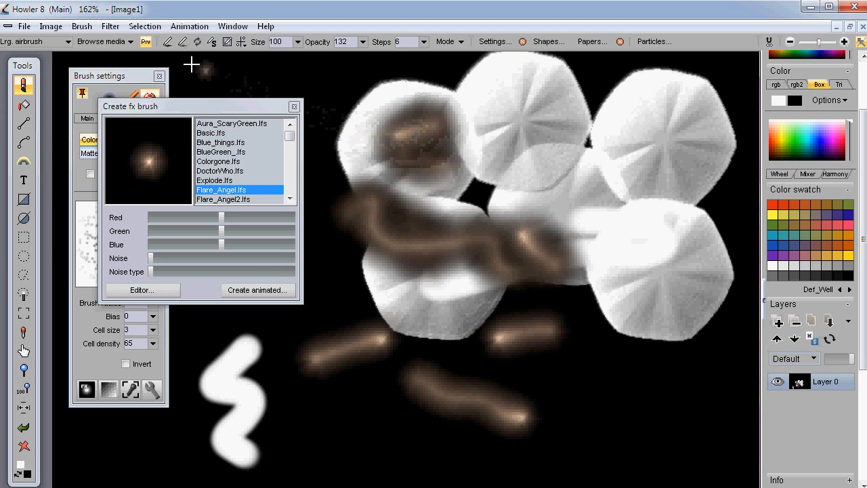
- Turn off the brush preview and paint three longer Flare_Angel strokes across the stamps and the lower black area
click(145, 42)
mouse_move(472, 114)
mouse_down()
mouse_move(578, 200)
mouse_move(549, 307)
mouse_up()
drag(602, 332, 574, 373)
mouse_move(468, 383)
mouse_down()
mouse_move(478, 447)
mouse_move(641, 421)
mouse_up()
- Paint scattered flare strokes with the brush's Rand pos set to 61, and repeat with Rand pos at 100
mouse_move(224, 108)
mouse_down()
mouse_move(557, 360)
mouse_move(668, 413)
mouse_move(579, 278)
mouse_move(505, 312)
mouse_move(229, 260)
mouse_up()
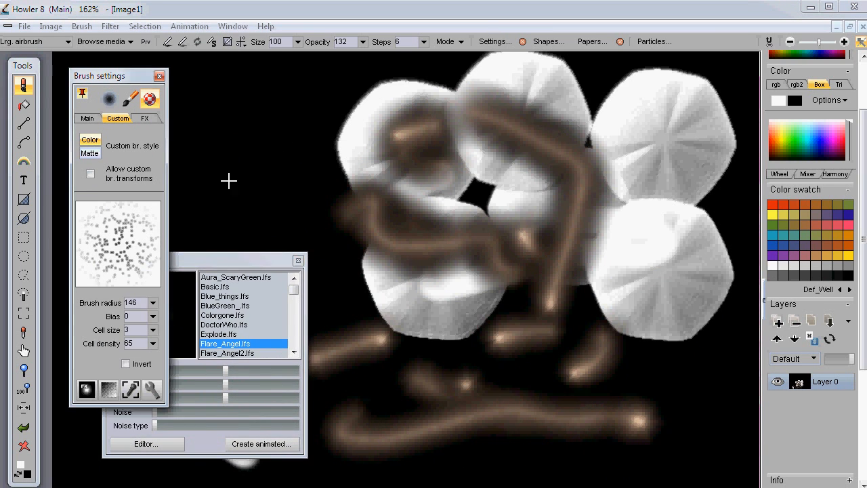
click(88, 118)
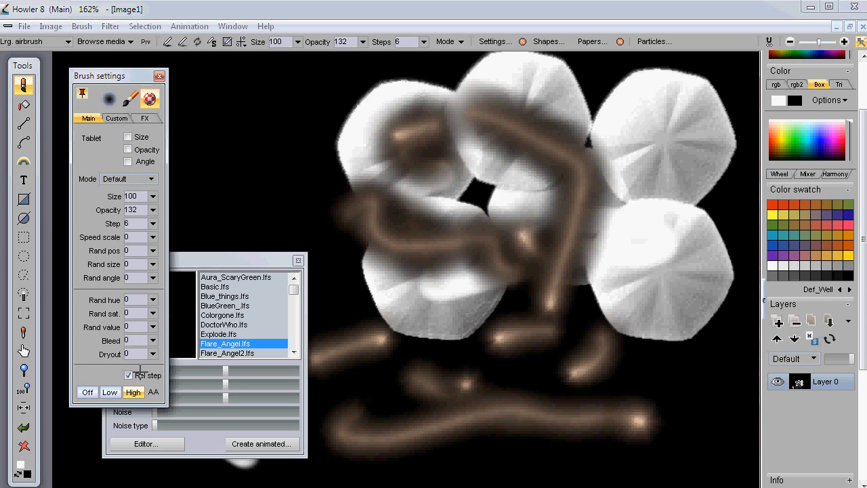
click(152, 251)
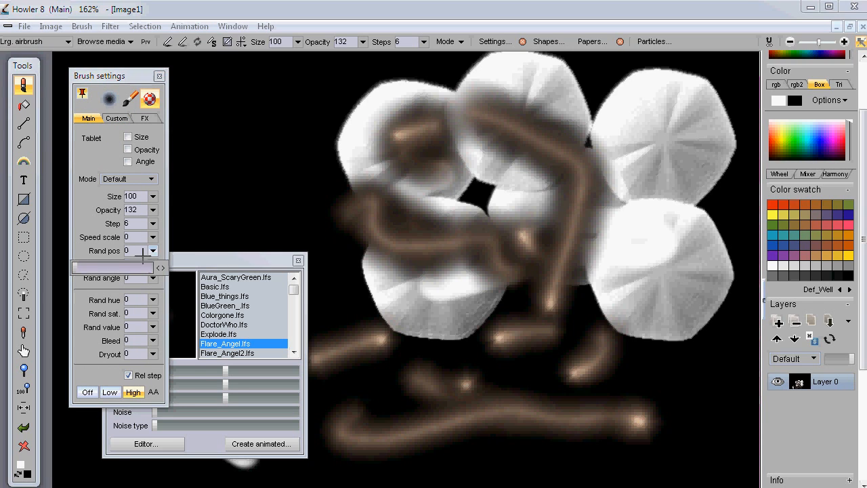
mouse_move(246, 143)
mouse_down()
mouse_move(547, 397)
mouse_move(582, 386)
mouse_up()
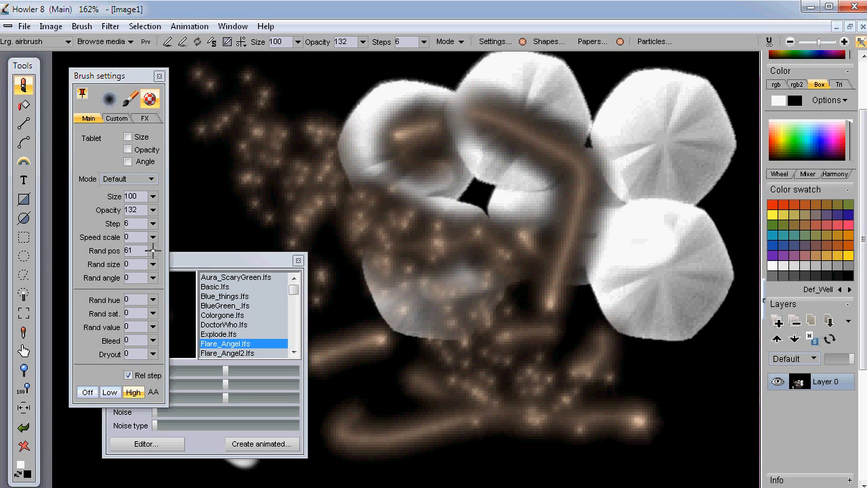
click(152, 250)
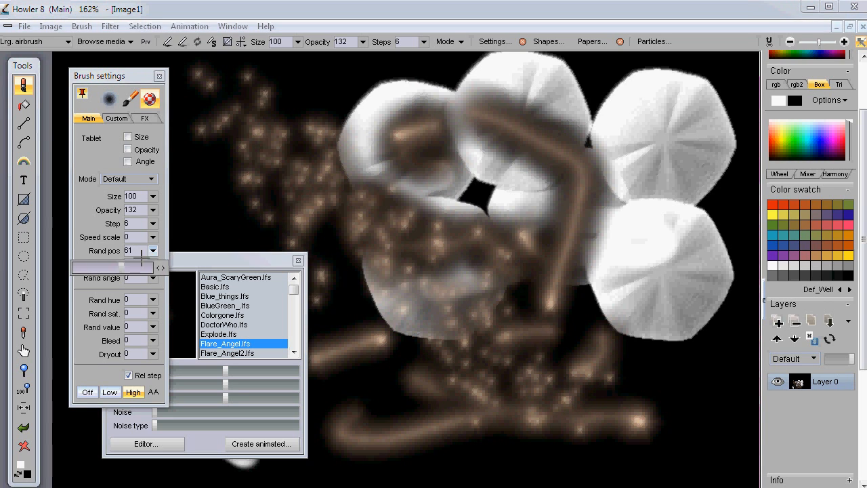
mouse_move(404, 130)
mouse_down()
mouse_move(475, 291)
mouse_move(440, 441)
mouse_up()
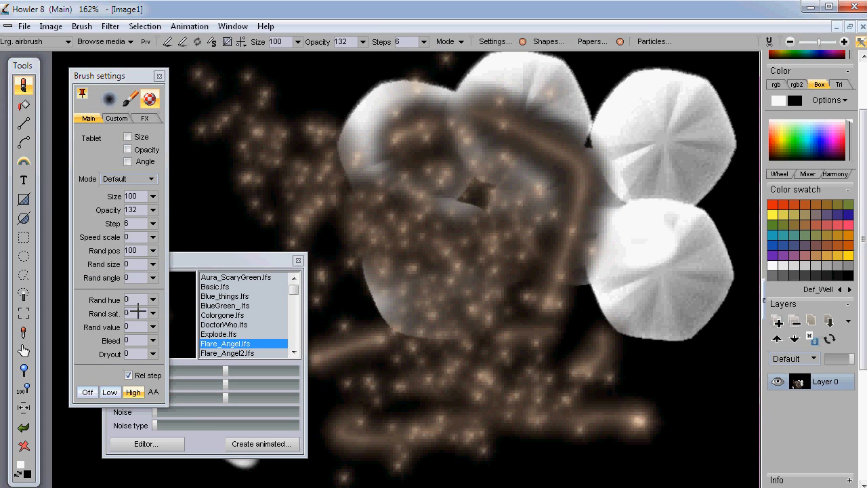
- Set the brush mode to Smear and blend all painted marks into a soft, dark cloud
click(135, 178)
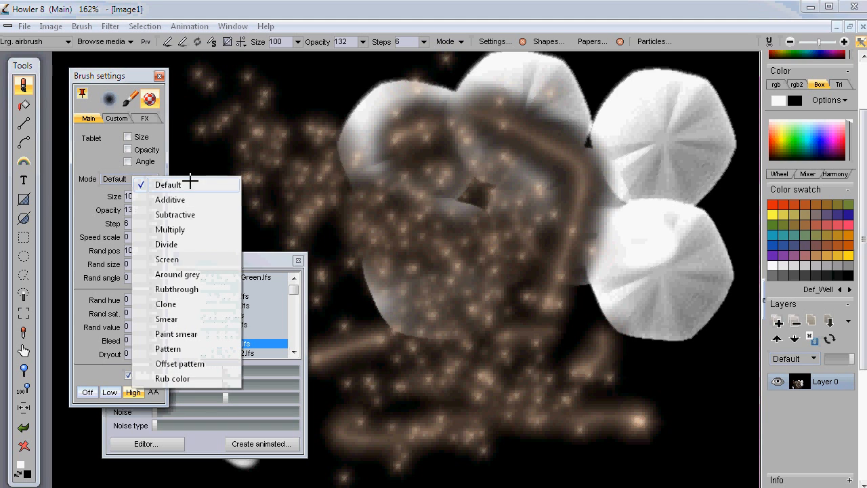
click(167, 319)
mouse_move(372, 194)
mouse_down()
mouse_move(552, 233)
mouse_move(538, 145)
mouse_move(646, 261)
mouse_move(641, 373)
mouse_move(612, 128)
mouse_move(562, 74)
mouse_move(504, 102)
mouse_move(387, 122)
mouse_move(210, 129)
mouse_move(298, 217)
mouse_move(275, 399)
mouse_move(420, 305)
mouse_move(379, 413)
mouse_move(536, 459)
mouse_move(605, 448)
mouse_move(368, 400)
mouse_move(691, 379)
mouse_move(378, 183)
mouse_move(551, 281)
mouse_move(603, 393)
mouse_move(695, 104)
mouse_move(632, 120)
mouse_move(683, 283)
mouse_move(553, 438)
mouse_move(451, 78)
mouse_move(397, 293)
mouse_move(163, 393)
mouse_move(139, 438)
mouse_move(515, 249)
mouse_move(583, 317)
mouse_move(424, 389)
mouse_move(518, 315)
mouse_up()
scroll(544, 302, down, 4)
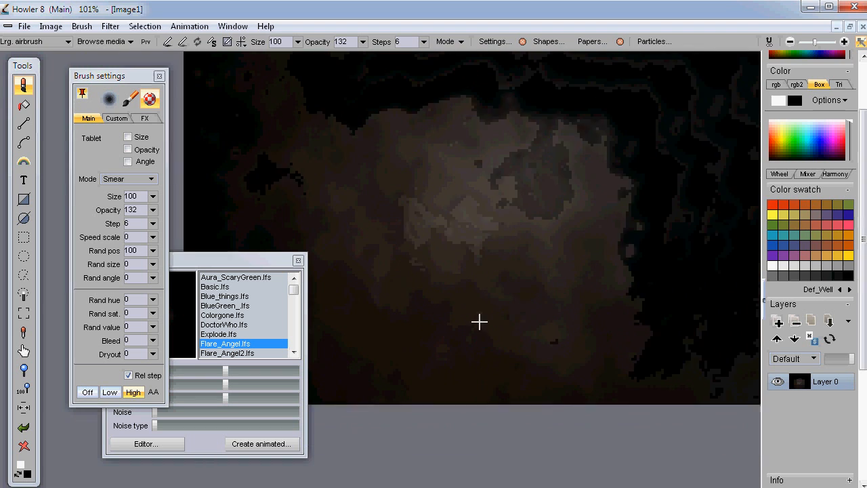
drag(542, 204, 565, 286)
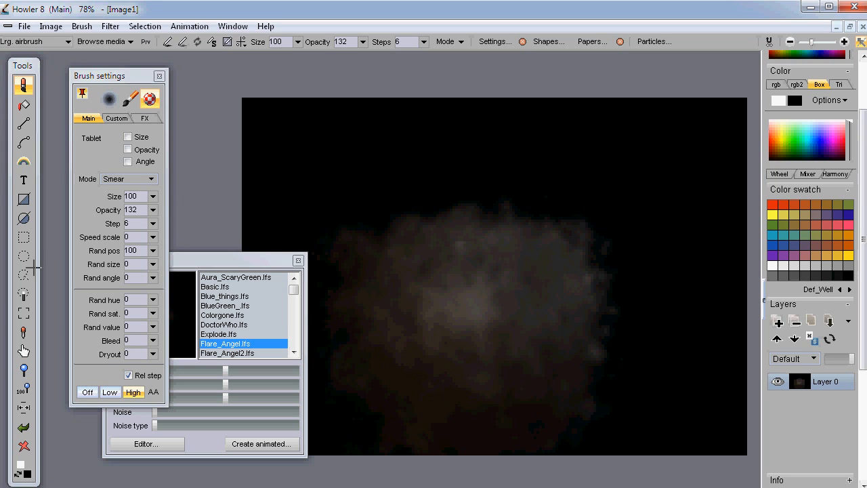
- Open the lens flare options, place the blue-white star flare preset on the cloud, and move the options window clear of the image
click(23, 162)
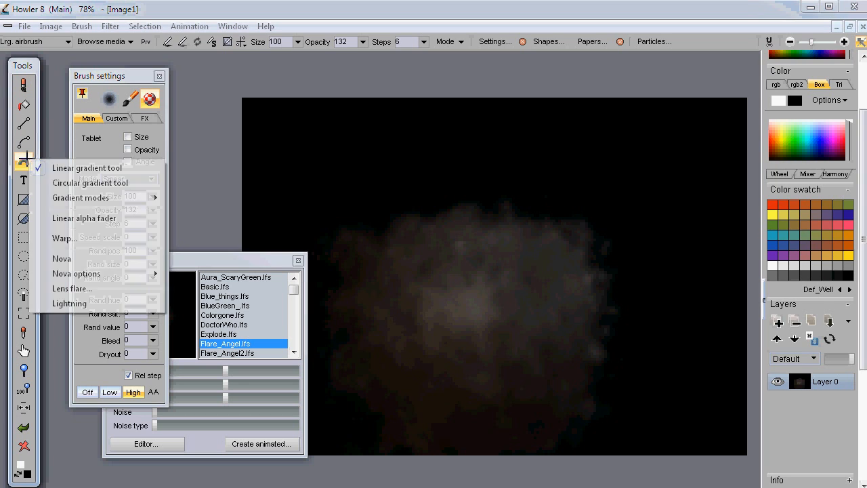
click(82, 288)
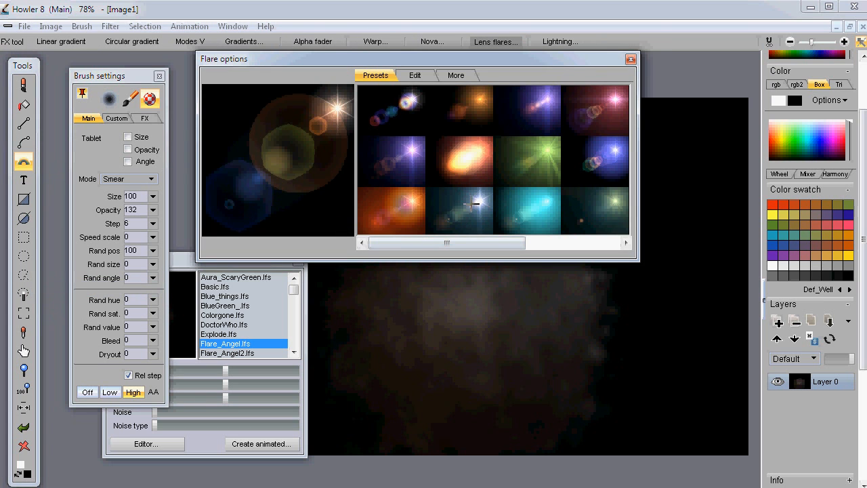
click(479, 201)
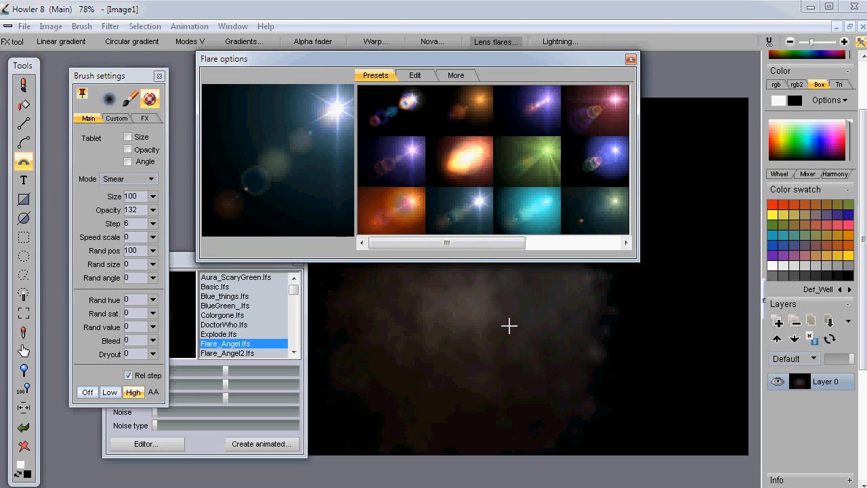
click(478, 305)
drag(576, 67, 370, 351)
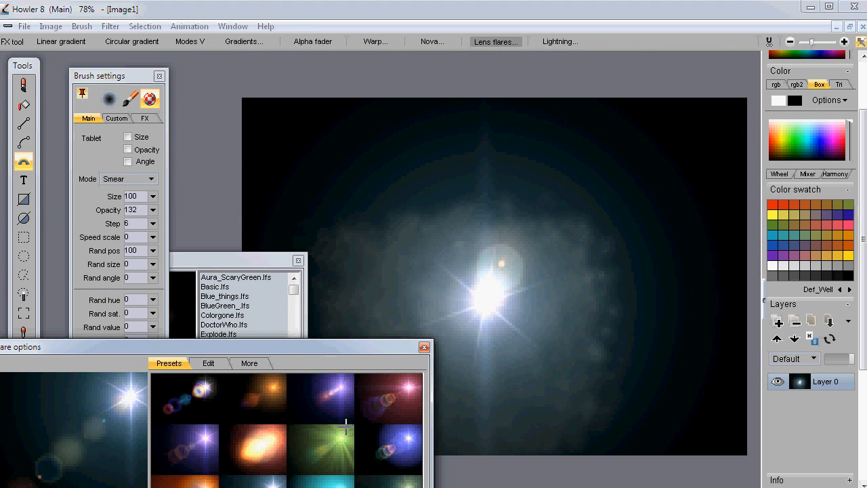
- Replace the blue-white flare with the green starburst preset and place a purple flare to its right
click(328, 444)
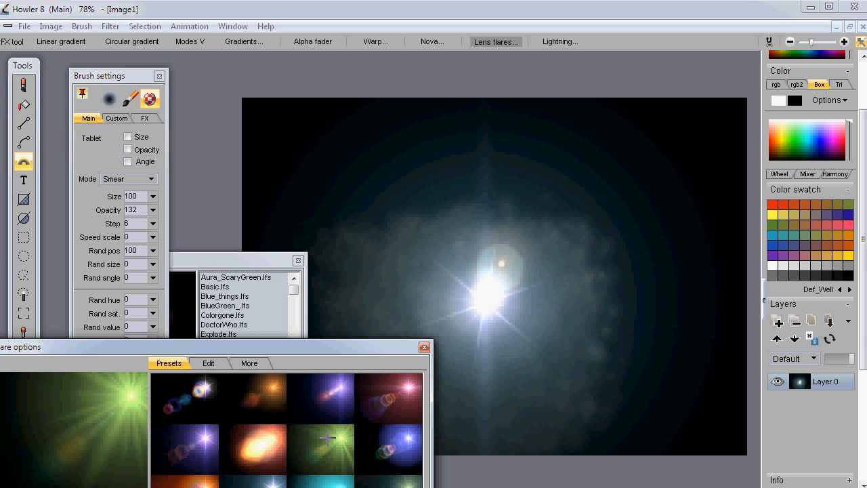
drag(22, 65, 727, 59)
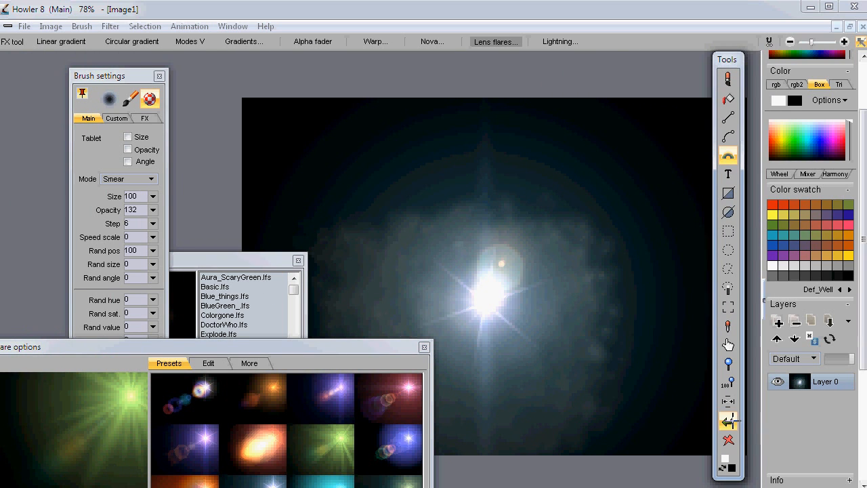
click(728, 421)
drag(476, 305, 488, 289)
click(332, 391)
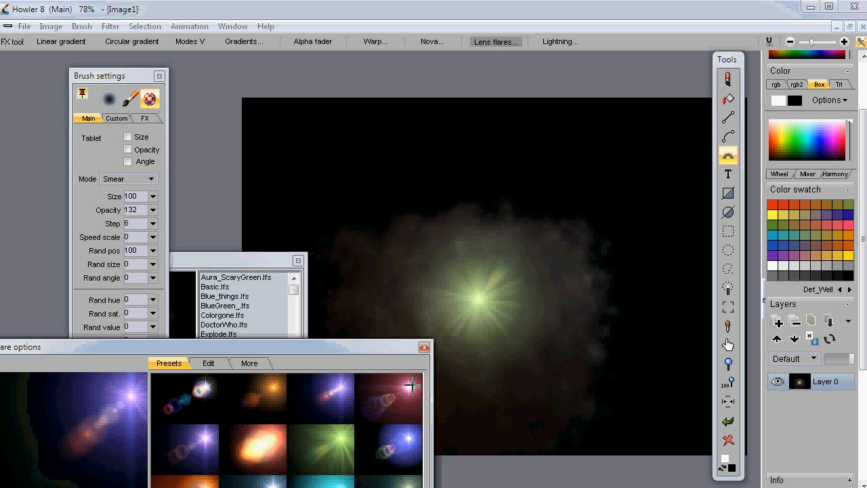
click(565, 261)
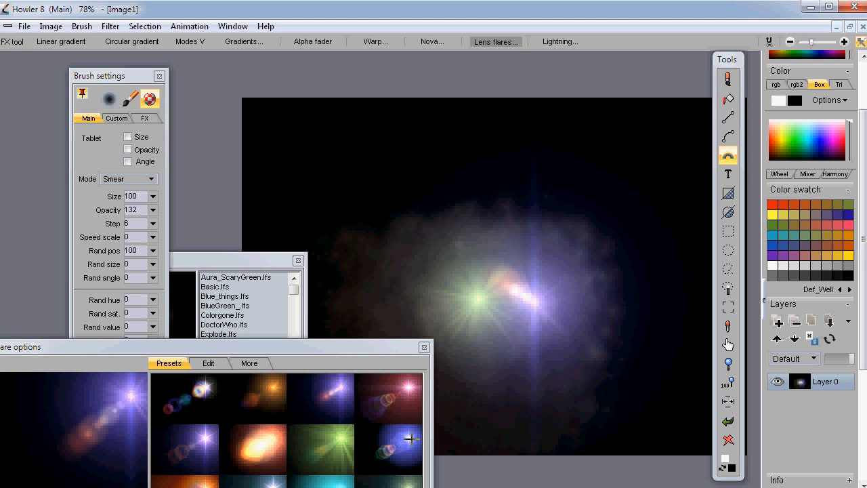
- Try the dim teal-green flare preset to the upper left of the green flare and undo it
click(407, 462)
click(436, 262)
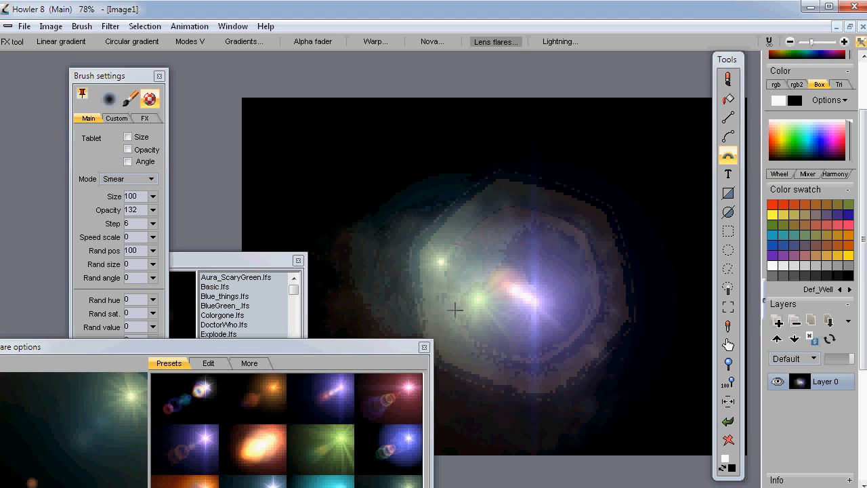
key(ctrl+z)
key(ctrl+z)
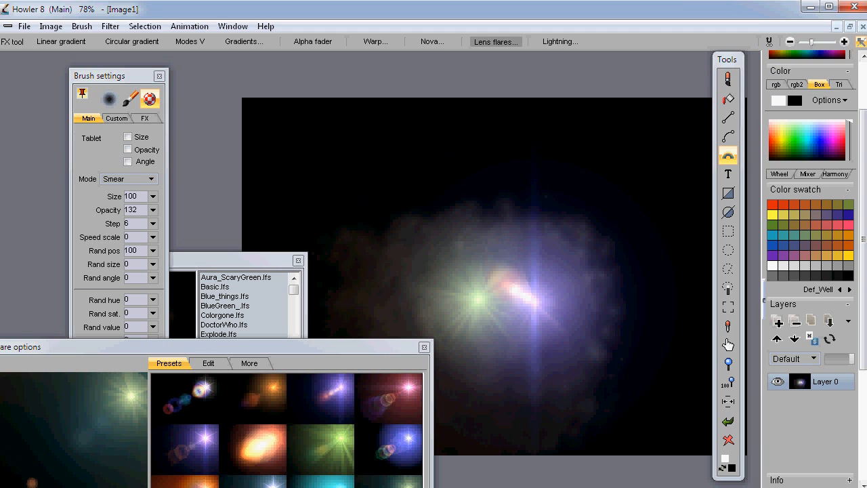
- Place a pink flare preset left of the green flare and an orange one above the purple flare
drag(389, 441, 217, 444)
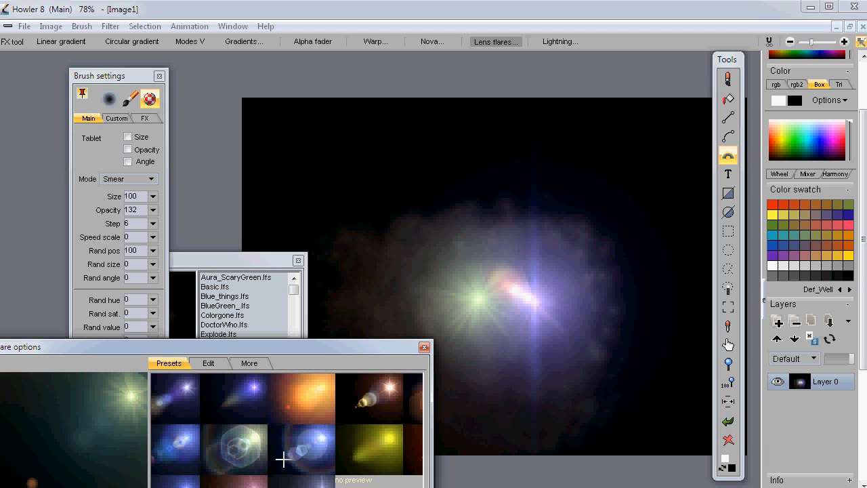
click(254, 487)
click(386, 304)
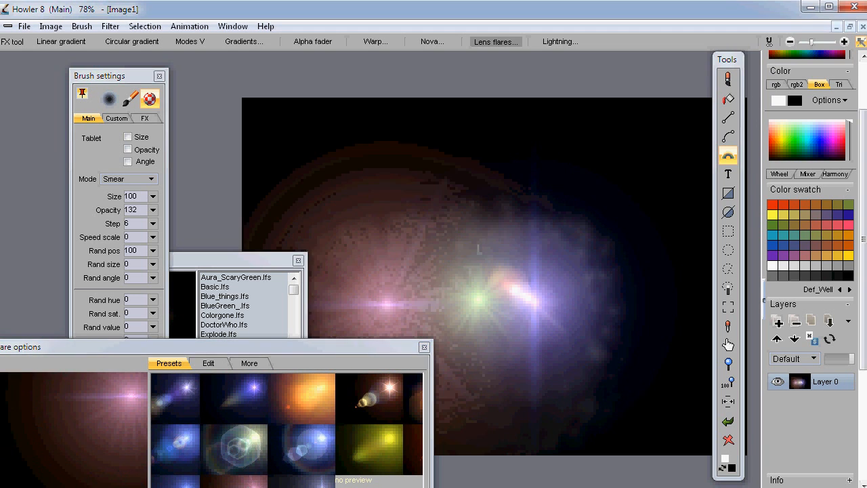
click(362, 379)
click(591, 206)
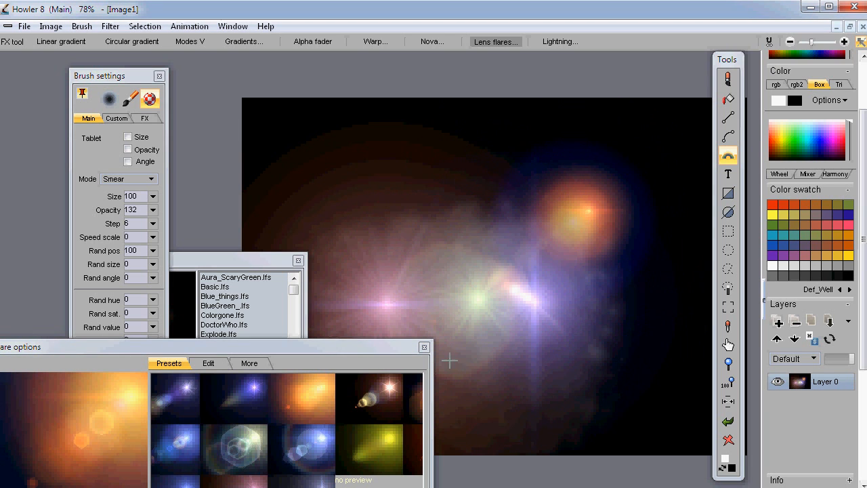
- Close the lens flare options and open the editor of the Create fx brush window for Flare_Angel.lfs
click(424, 347)
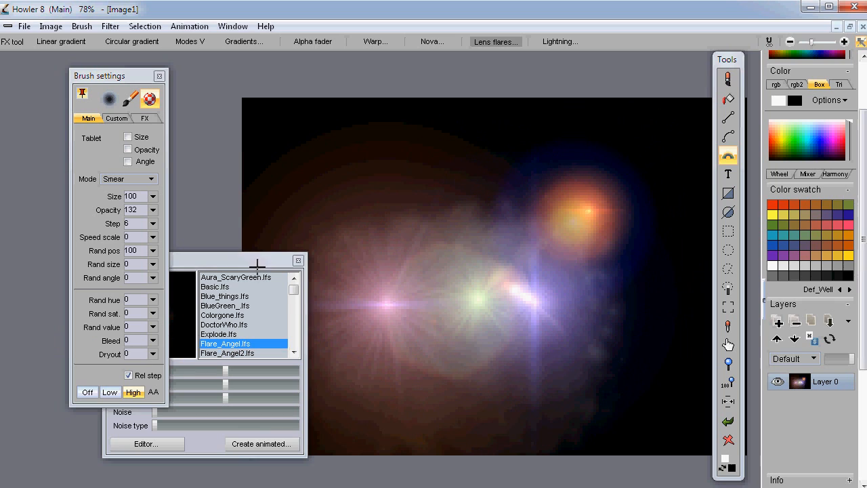
drag(246, 261, 163, 257)
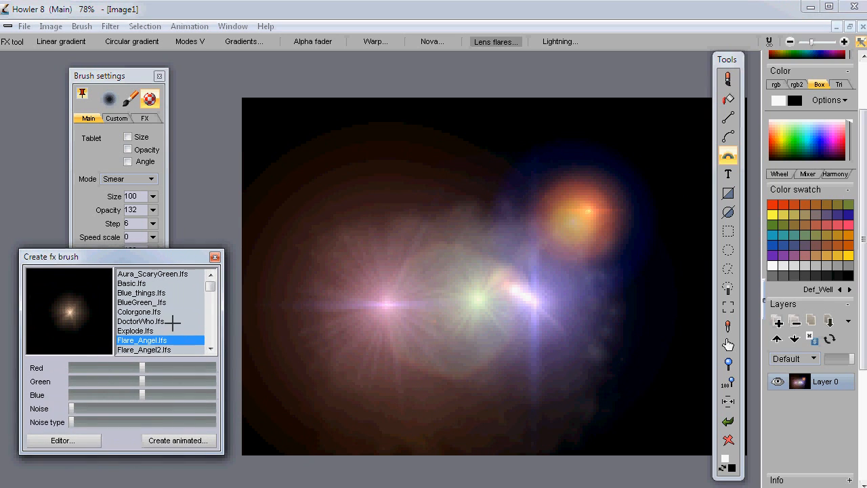
click(74, 441)
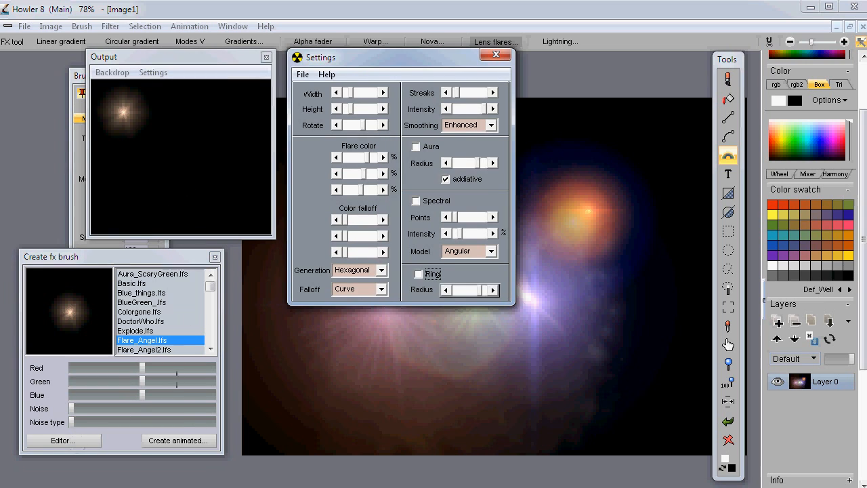
click(175, 445)
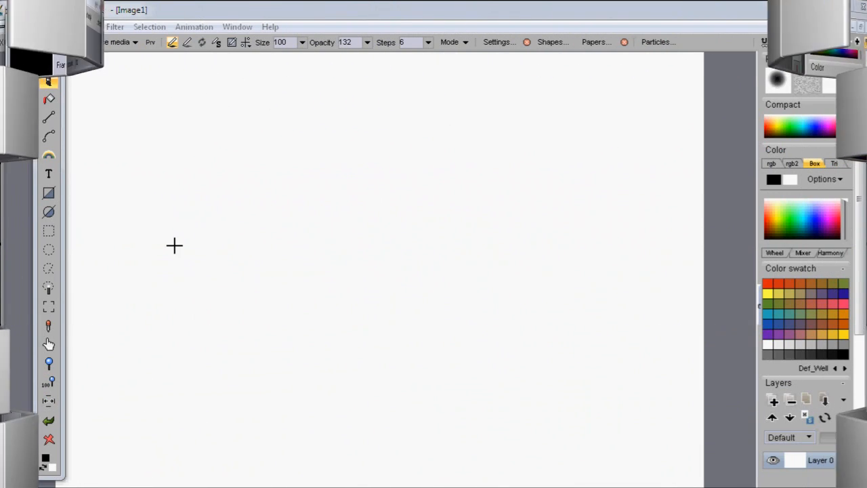
- Add a text box reading "Lifting" near the upper left of the blank white canvas and enlarge it across most of the canvas
click(47, 173)
click(120, 112)
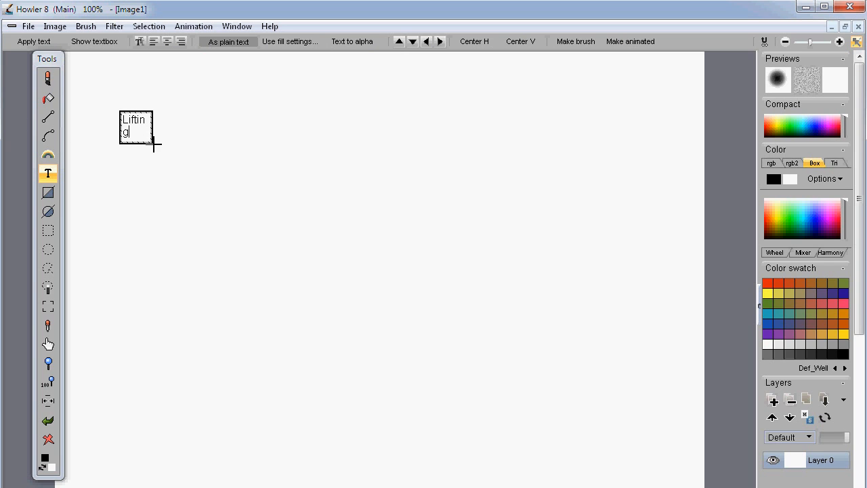
drag(153, 143, 620, 399)
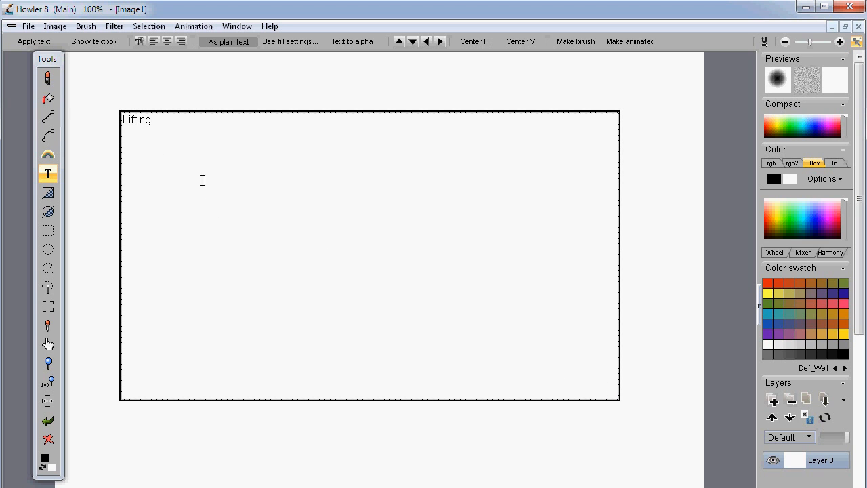
- Set the text to Blackoak Std, Black, size 72, and widen and shorten the text box so the word fits on one line
click(139, 40)
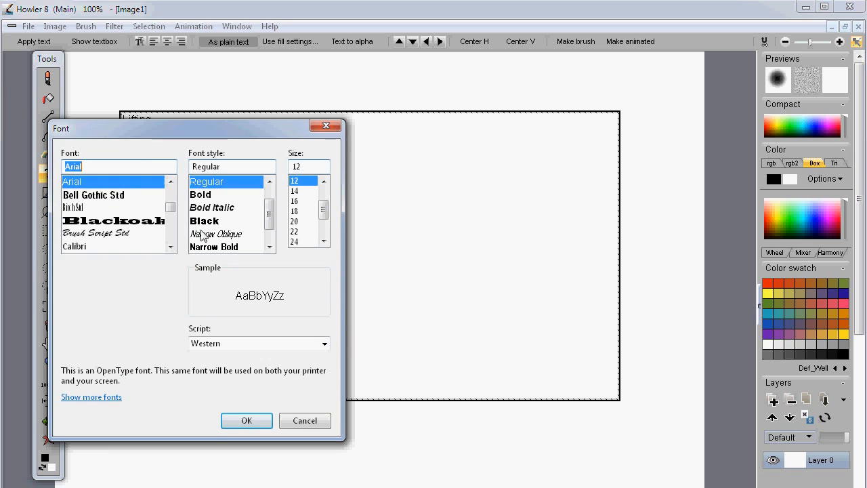
click(210, 227)
click(146, 220)
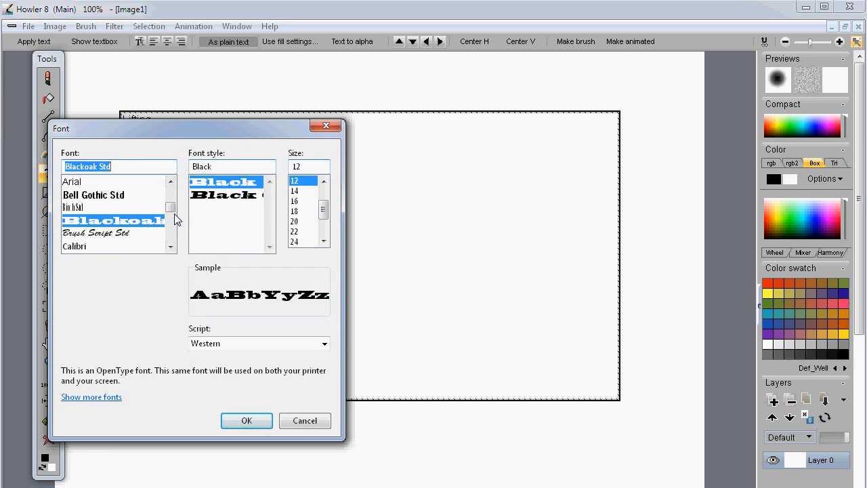
scroll(323, 238, down, 2)
click(294, 242)
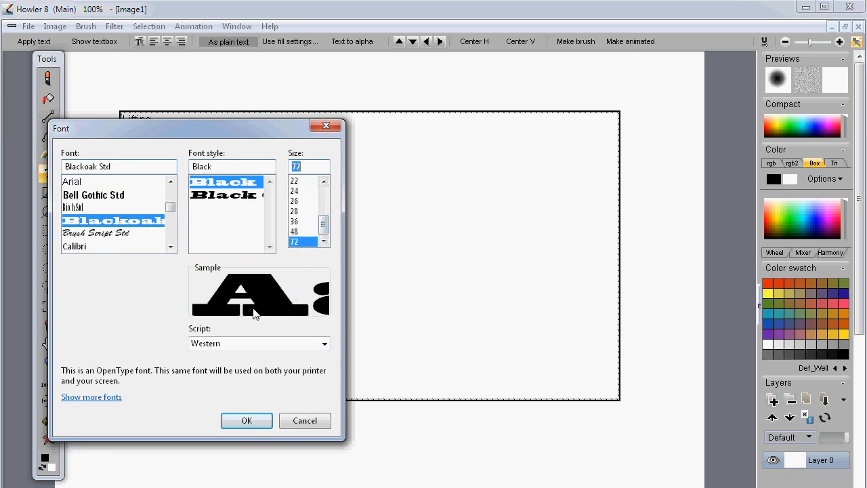
click(246, 420)
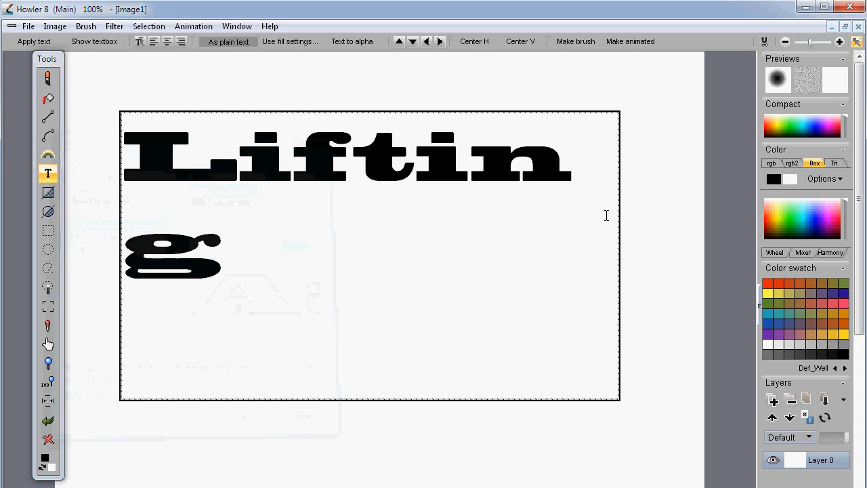
drag(614, 397, 688, 219)
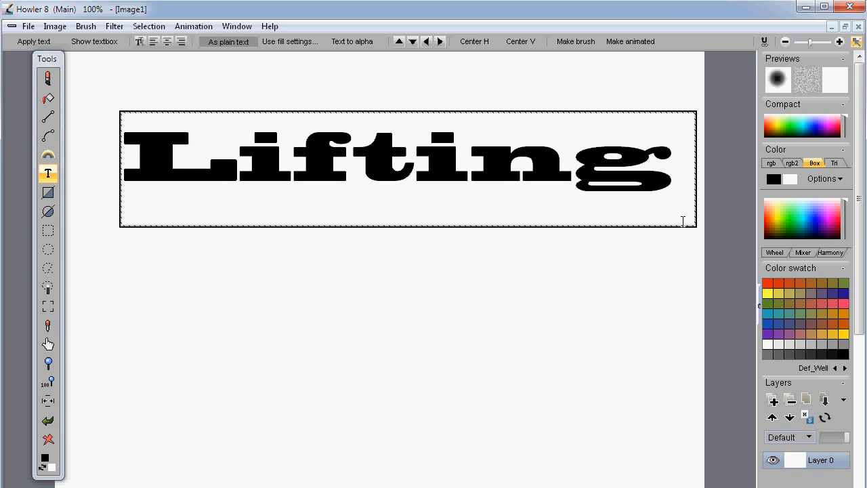
- Turn the "Lifting" text into a custom brush and enable the brush preview on the canvas
click(576, 42)
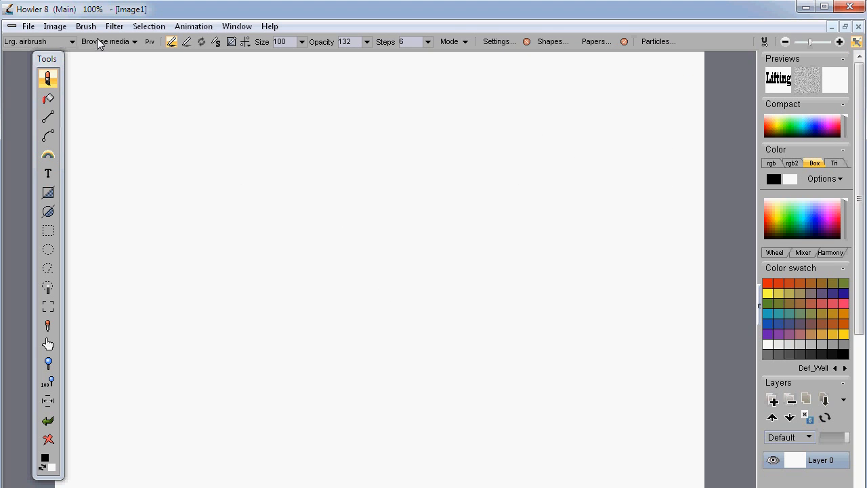
click(150, 42)
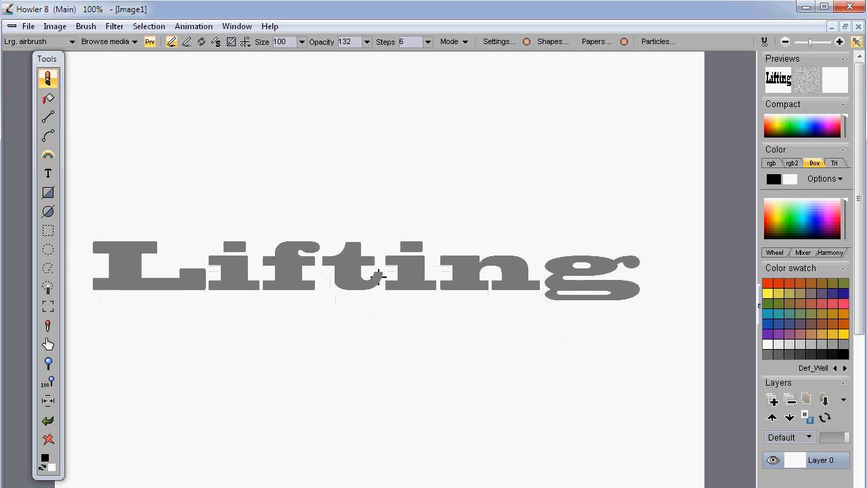
- Raise the brush opacity to 255 and rotate the "Lifting" brush to -24 in the Brush buffer
click(86, 26)
click(77, 91)
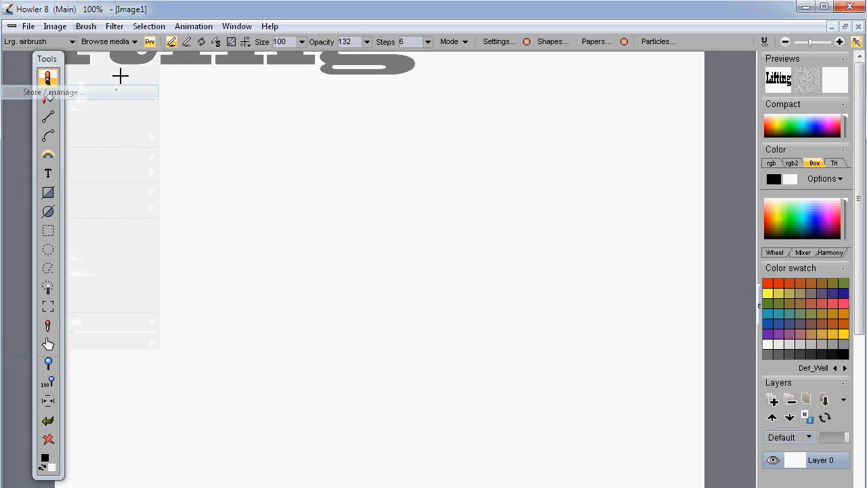
click(366, 41)
drag(362, 59, 378, 61)
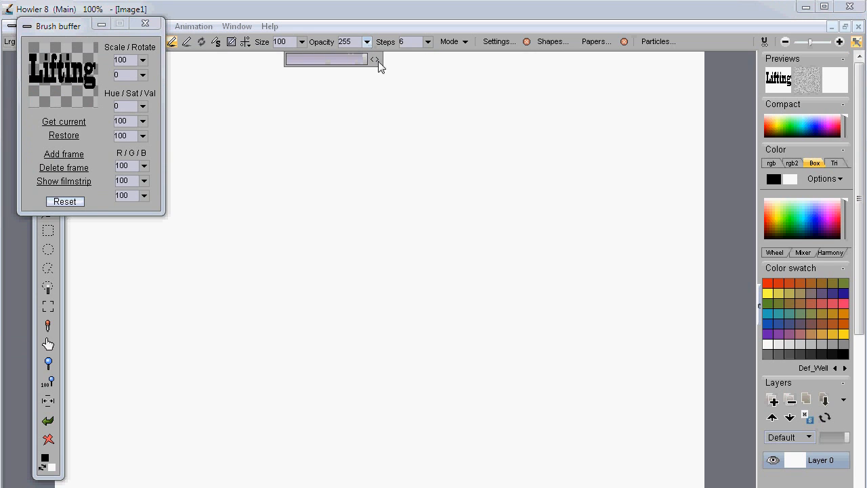
click(143, 75)
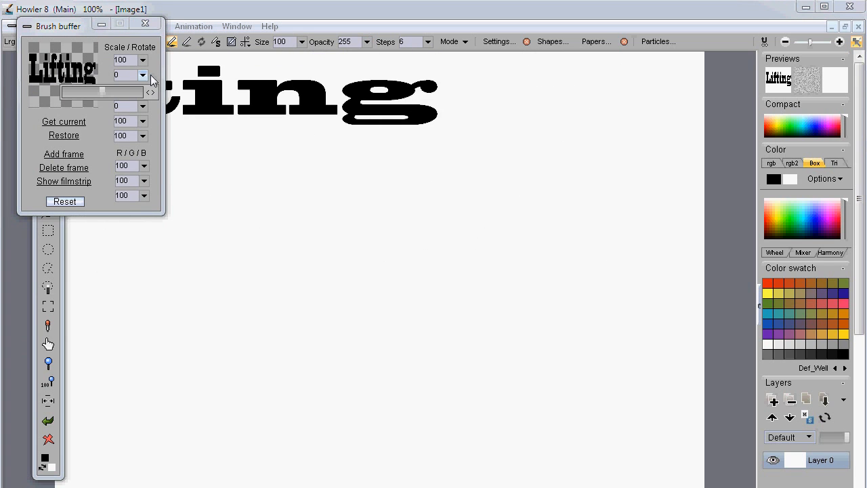
drag(110, 93, 99, 92)
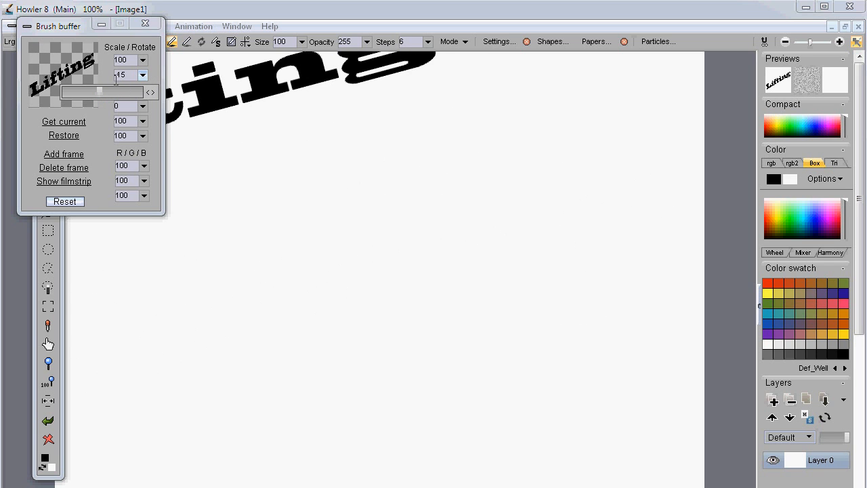
drag(103, 91, 97, 91)
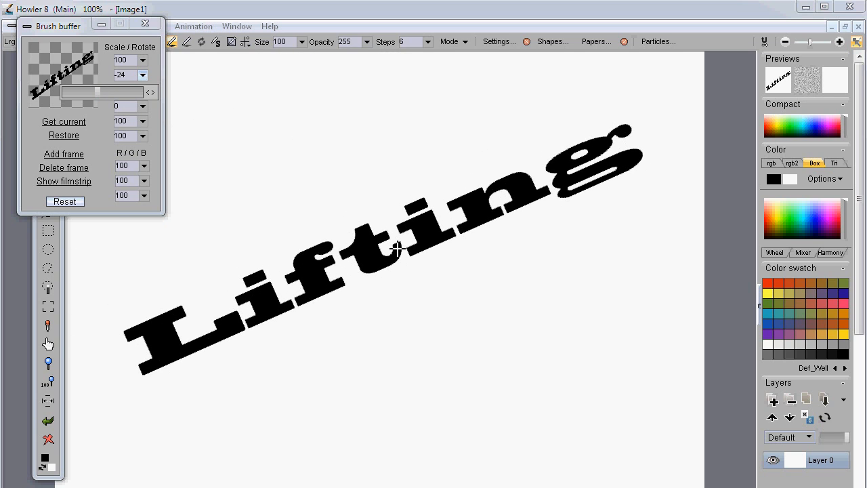
- Choose blue, set the custom brush style to Matte, and stamp the slanted word once across the middle of the canvas
click(838, 127)
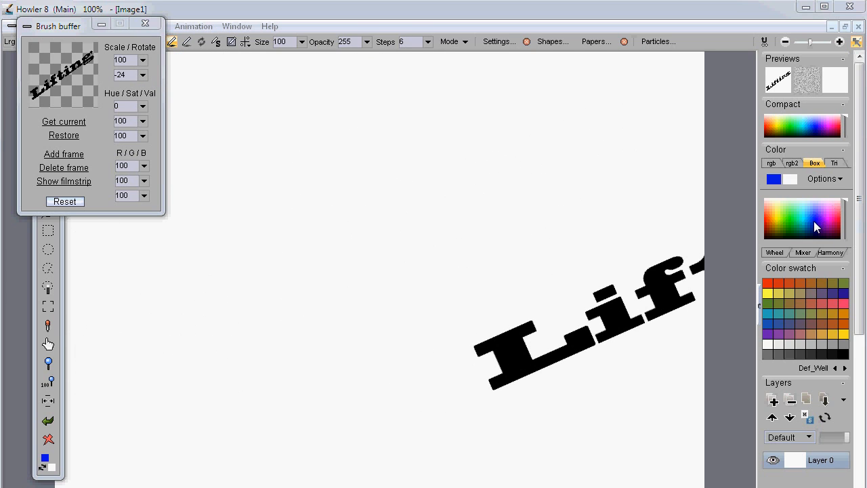
click(814, 222)
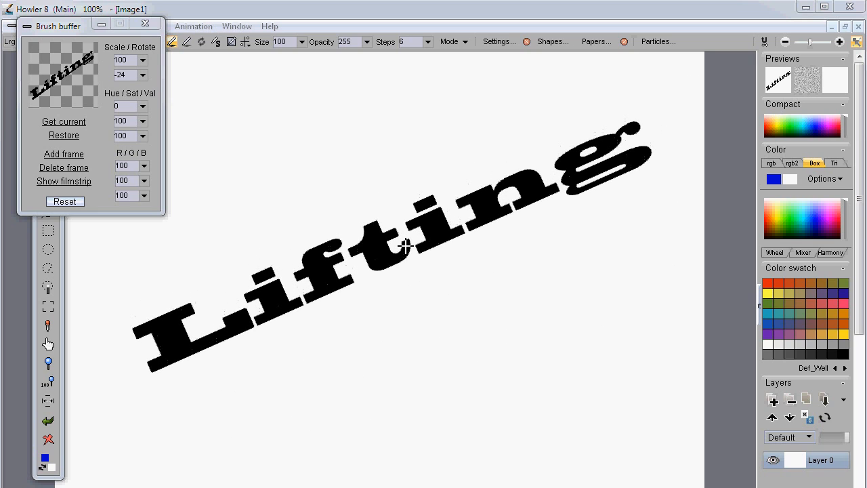
click(494, 42)
click(527, 102)
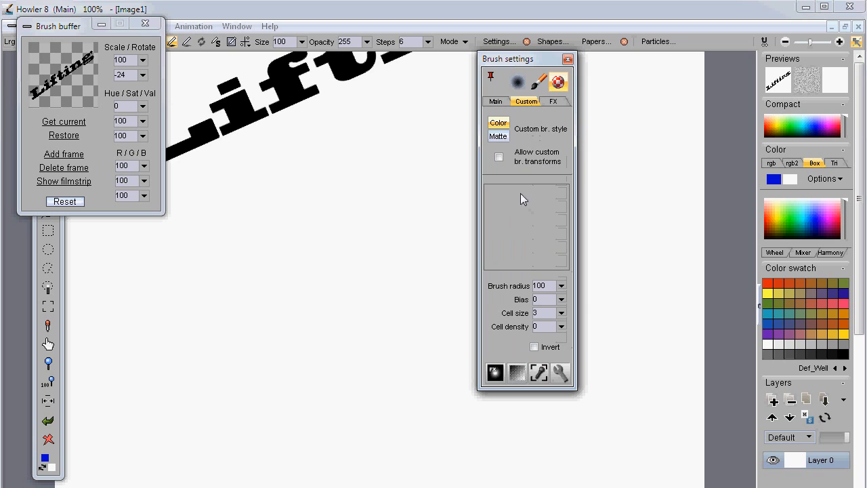
mouse_move(542, 62)
mouse_down()
mouse_move(727, 112)
mouse_move(781, 146)
mouse_up()
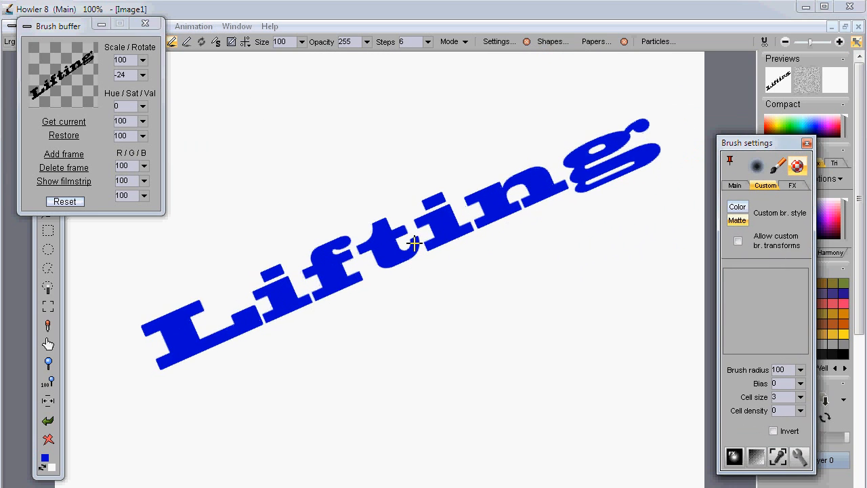
click(415, 242)
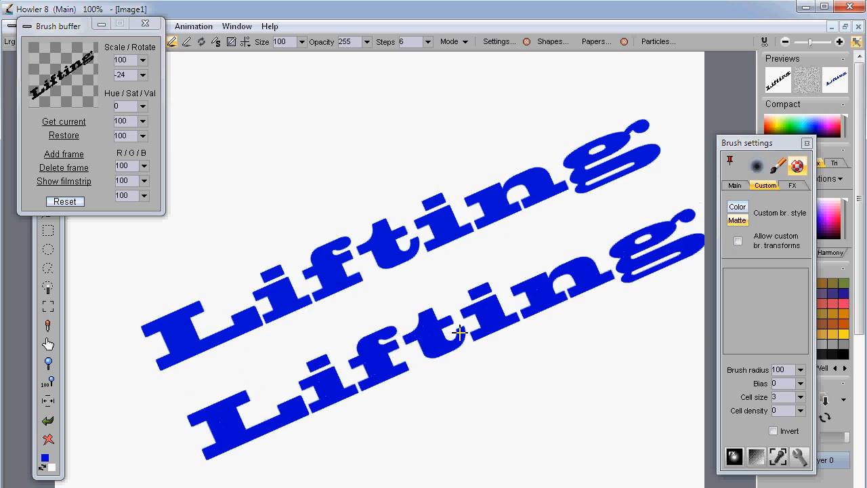
- Put away the Brush buffer and Brush settings windows and disable the brush preview
click(101, 28)
click(806, 143)
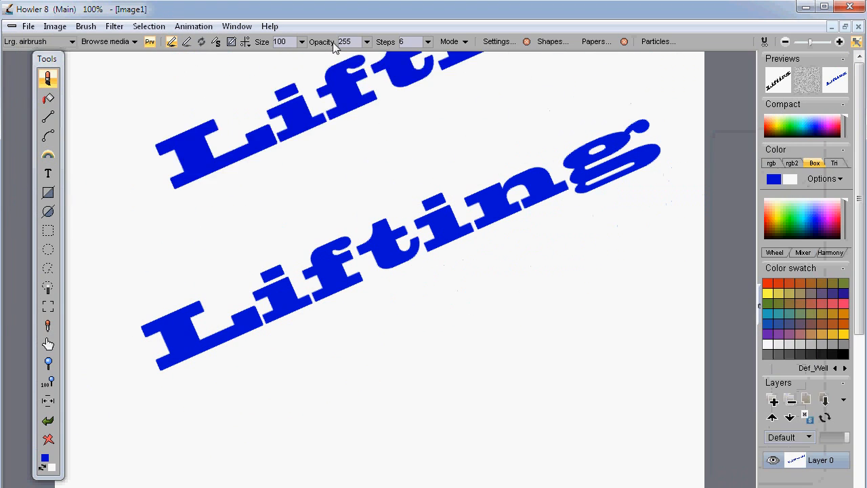
click(150, 42)
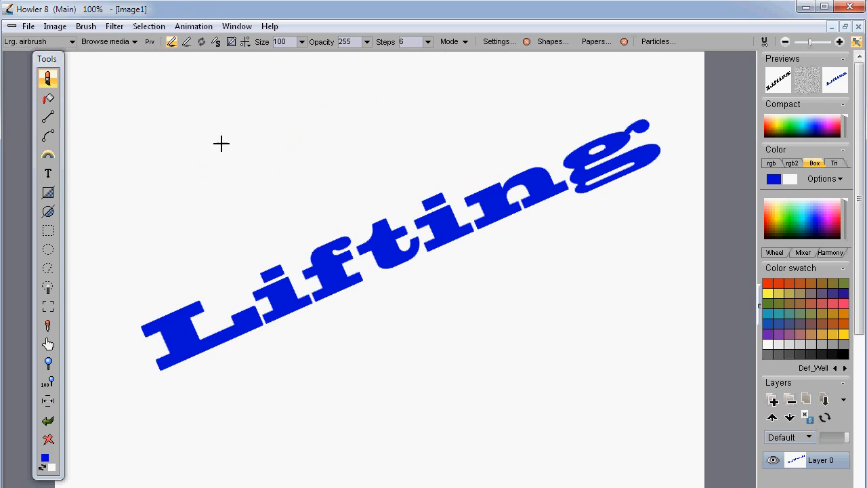
- Select the Drying translucent bristled watercolor brush, paint blue test strokes over the start of the word, and undo them
click(48, 80)
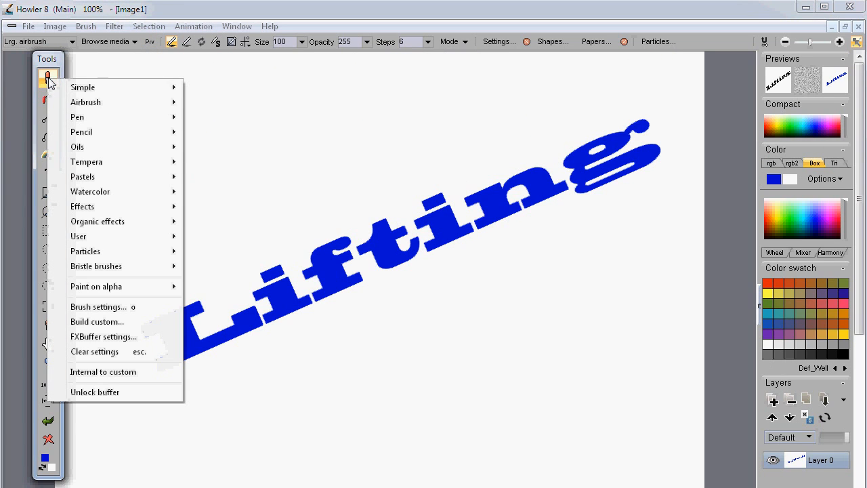
mouse_move(133, 170)
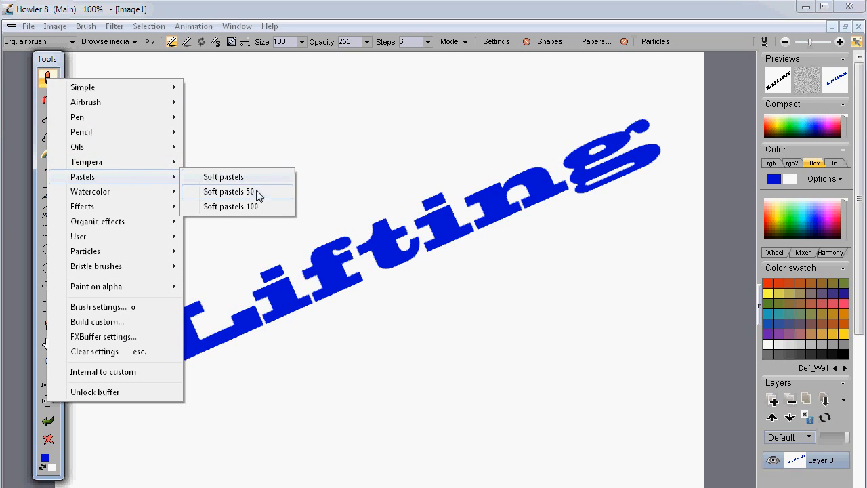
mouse_move(120, 193)
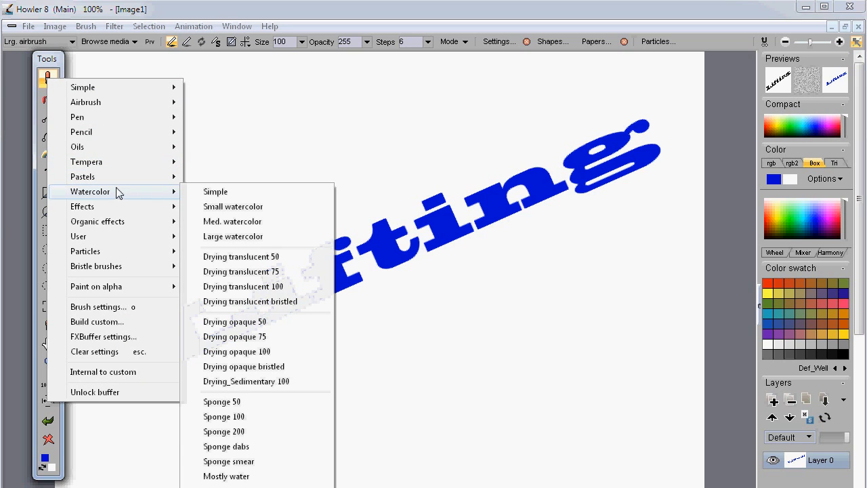
click(271, 308)
mouse_move(373, 304)
mouse_down()
mouse_move(196, 250)
mouse_move(214, 353)
mouse_move(363, 415)
mouse_up()
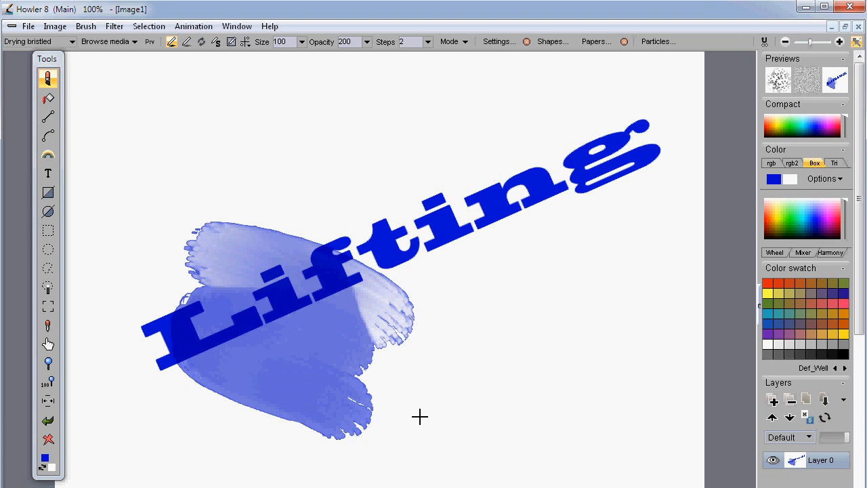
key(ctrl+z)
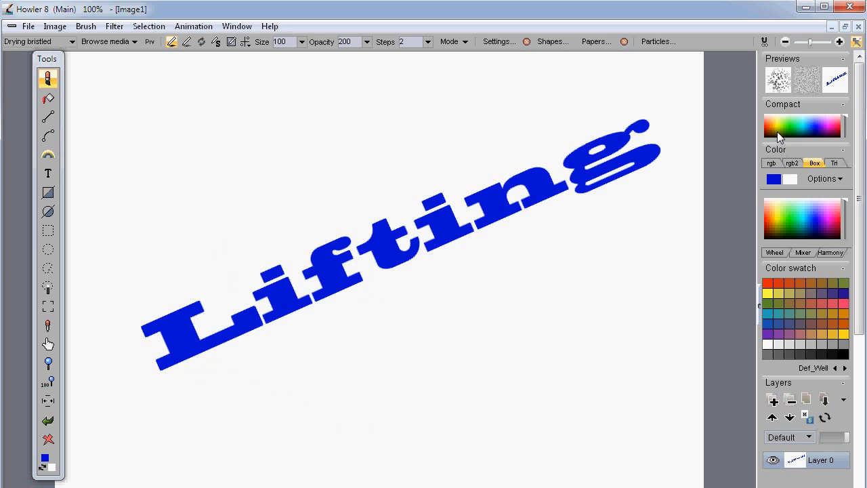
- Pick yellow, paint several watercolor test strokes across the blue word, and undo all of them
click(778, 130)
mouse_move(523, 223)
mouse_down()
mouse_move(368, 154)
mouse_move(356, 206)
mouse_move(467, 319)
mouse_move(567, 332)
mouse_up()
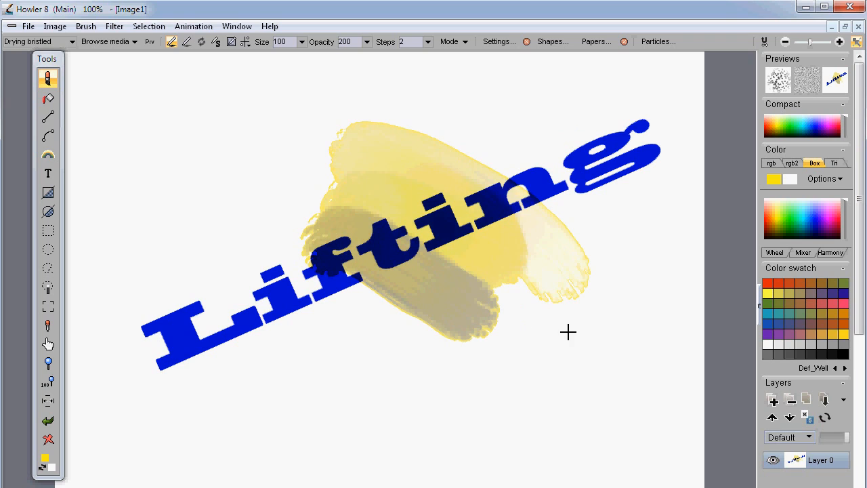
mouse_move(310, 322)
mouse_down()
mouse_move(213, 308)
mouse_move(289, 361)
mouse_move(323, 306)
mouse_move(343, 323)
mouse_up()
key(ctrl+z)
key(ctrl+z)
key(ctrl+z)
key(ctrl+z)
key(ctrl+z)
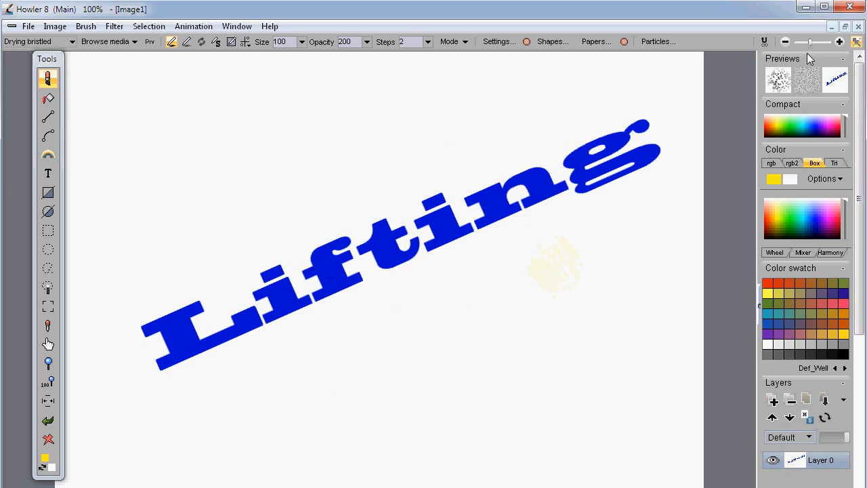
- Set Lifting to 35 for the Translucent watercolor FX, paint a yellow test stroke over the word's middle, and undo it
click(500, 42)
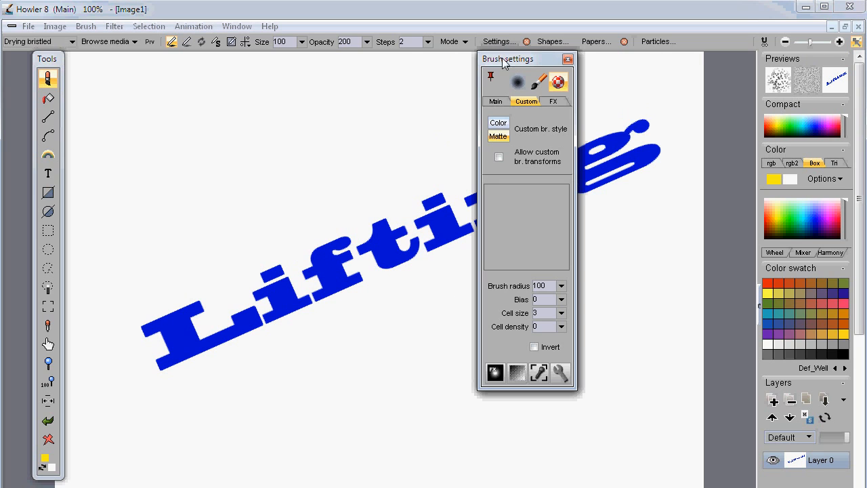
click(555, 103)
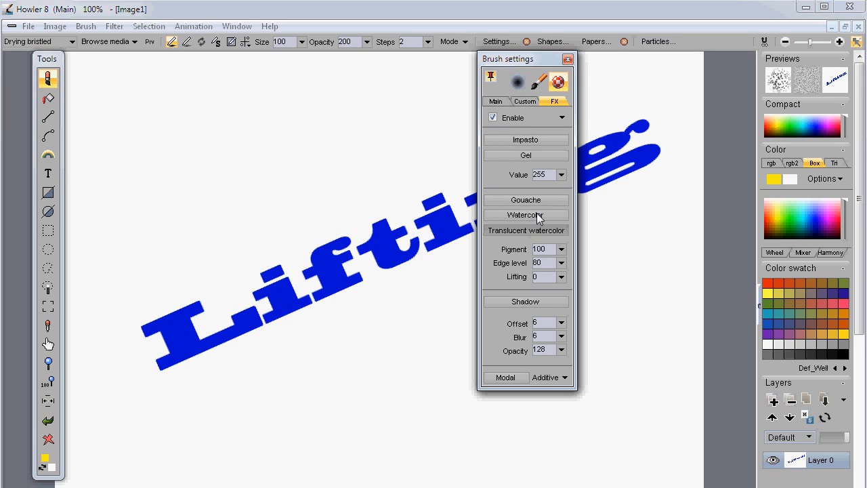
click(540, 232)
click(562, 277)
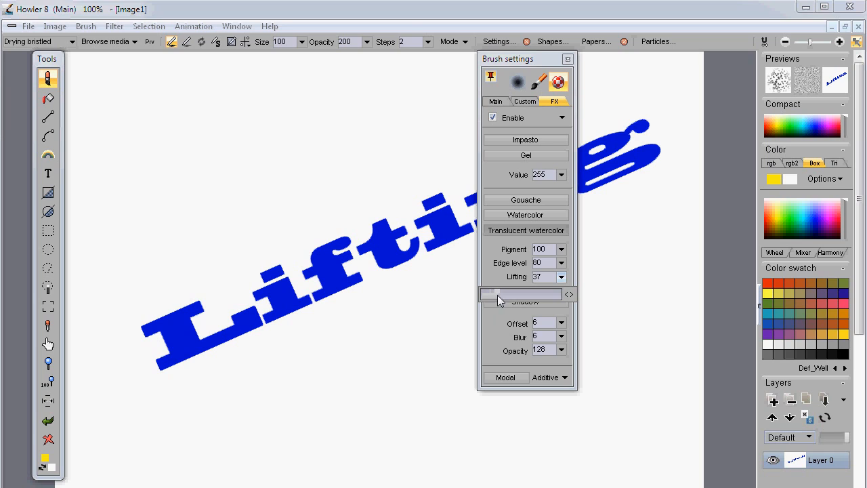
mouse_move(349, 342)
mouse_down()
mouse_move(332, 306)
mouse_move(414, 296)
mouse_up()
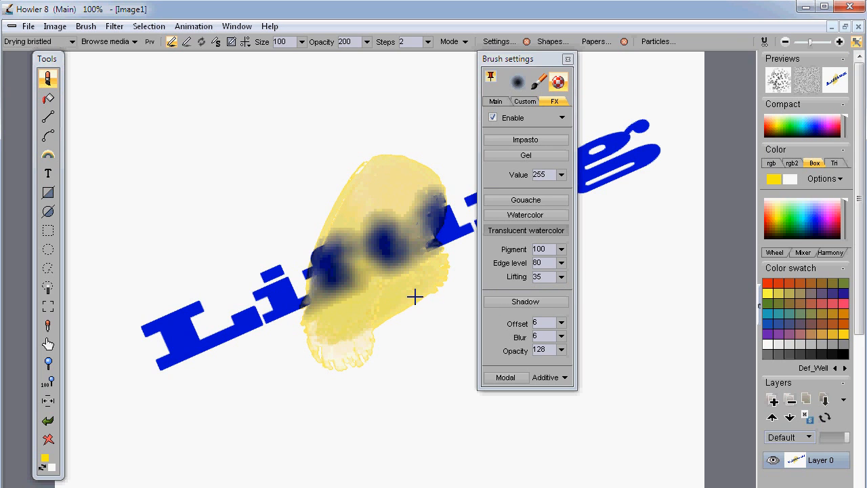
key(ctrl+z)
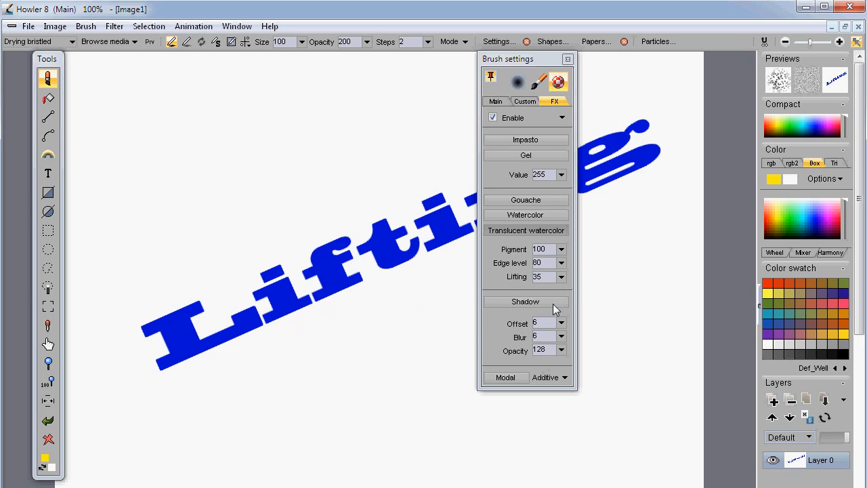
- Lower Lifting to 23, paint yellow test strokes over the word, and undo them
click(560, 278)
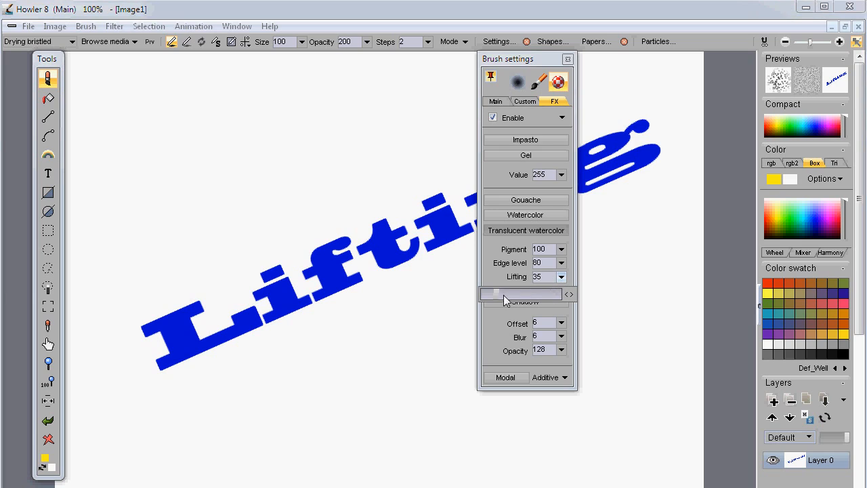
click(562, 117)
click(590, 188)
mouse_move(207, 348)
mouse_down()
mouse_move(291, 230)
mouse_move(333, 205)
mouse_up()
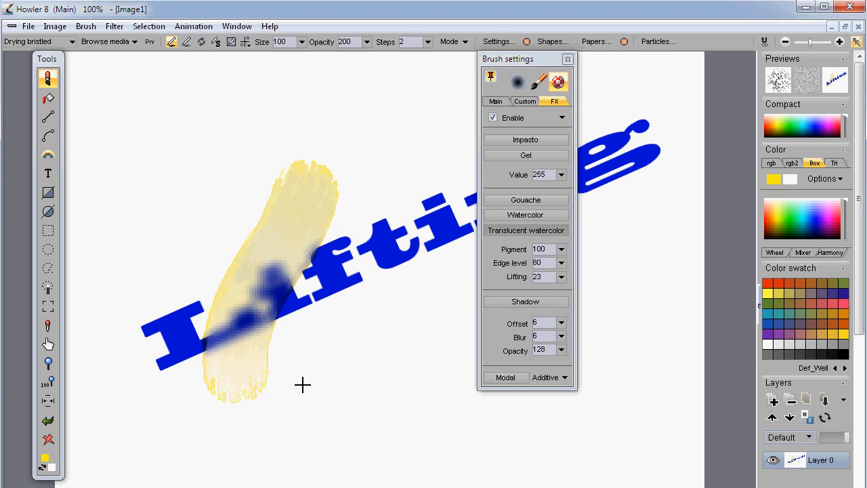
mouse_move(520, 69)
mouse_down()
mouse_move(639, 75)
mouse_move(730, 133)
mouse_up()
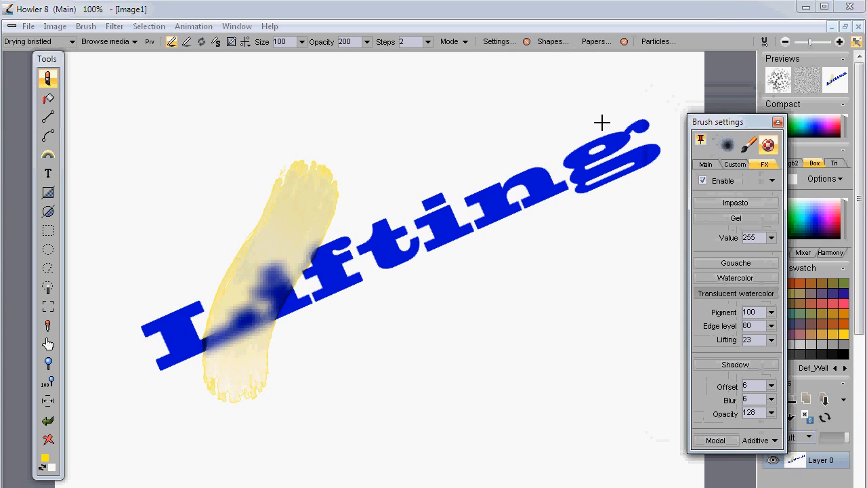
key(ctrl+z)
mouse_move(163, 399)
mouse_down()
mouse_move(145, 381)
mouse_move(526, 169)
mouse_move(441, 234)
mouse_move(320, 294)
mouse_up()
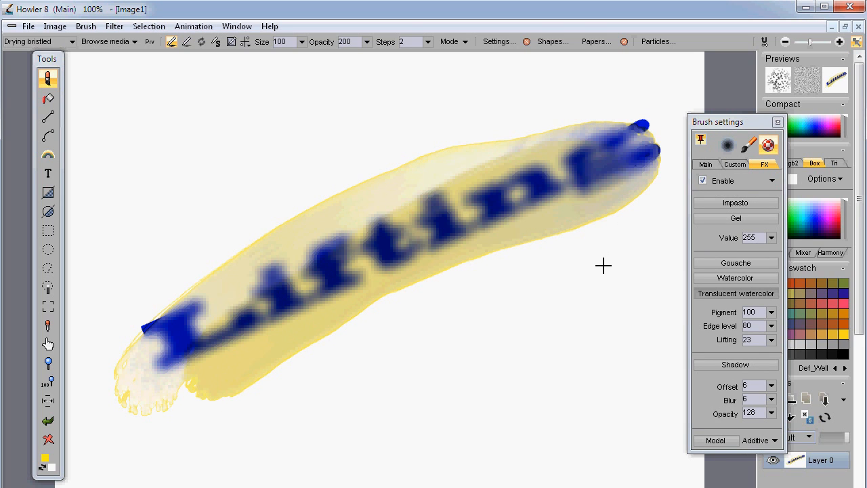
key(ctrl+z)
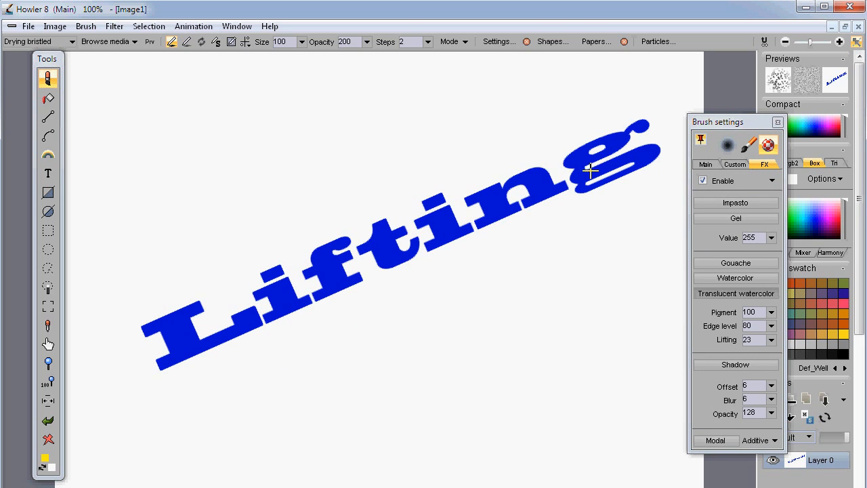
- Smudge the blue lettering with a yellow stroke along its length, then cross it with three more broad yellow strokes
mouse_move(585, 167)
mouse_down()
mouse_move(577, 179)
mouse_move(441, 218)
mouse_move(462, 222)
mouse_move(280, 305)
mouse_move(213, 285)
mouse_move(210, 367)
mouse_up()
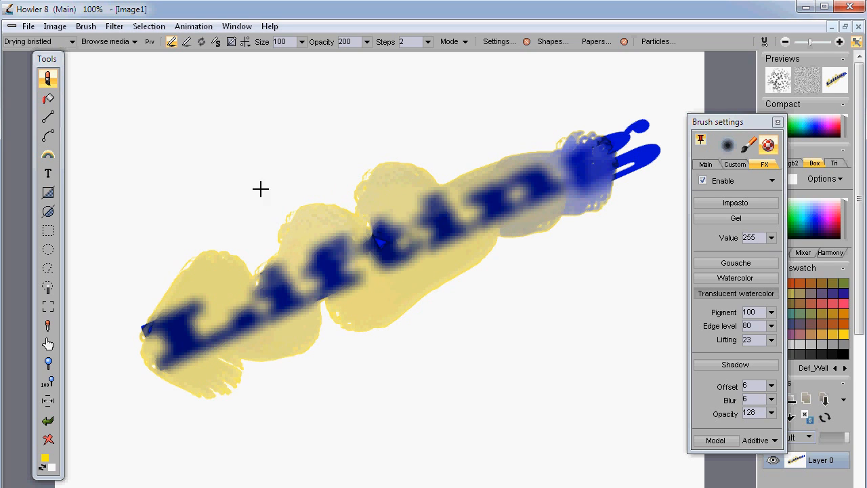
drag(234, 181, 508, 370)
mouse_move(614, 266)
mouse_down()
mouse_move(616, 213)
mouse_move(492, 124)
mouse_up()
drag(600, 290, 267, 112)
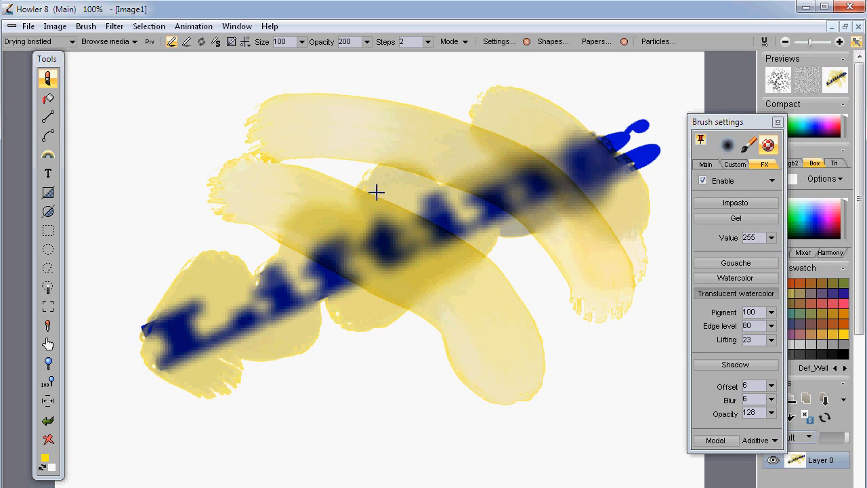
- Switch to a blue-green color and paint broad curved strokes crossing the yellow strokes and smudged word
click(799, 224)
mouse_move(325, 376)
mouse_down()
mouse_move(391, 233)
mouse_move(469, 152)
mouse_up()
drag(279, 410, 263, 234)
drag(286, 179, 316, 98)
mouse_move(143, 234)
mouse_down()
mouse_move(165, 398)
mouse_move(310, 444)
mouse_up()
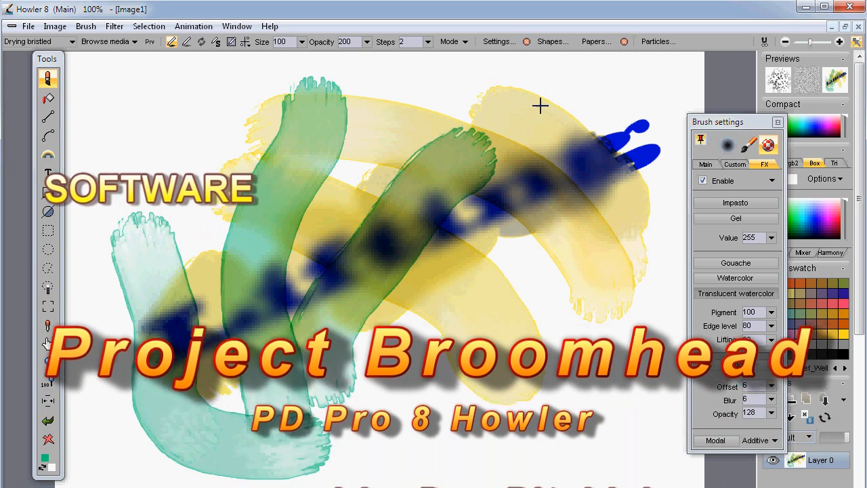
drag(541, 105, 629, 345)
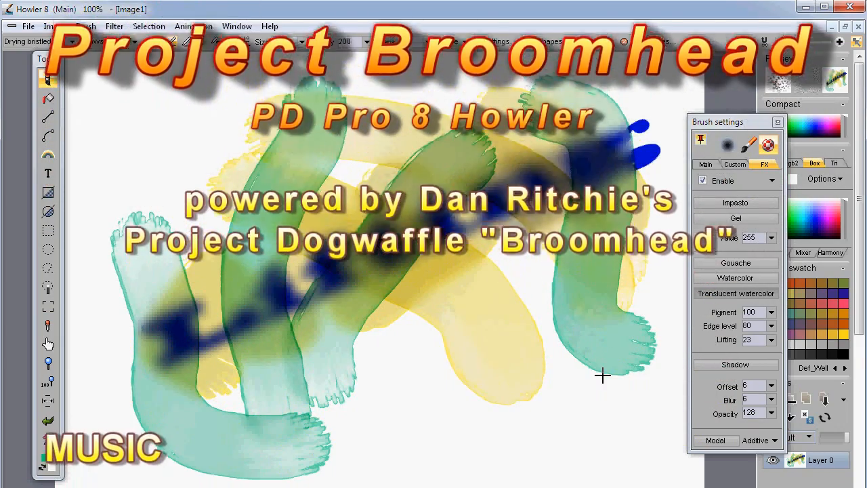
- Open the Twirl transform filter for the painting, move its window aside, and adjust the twirl settings
click(114, 26)
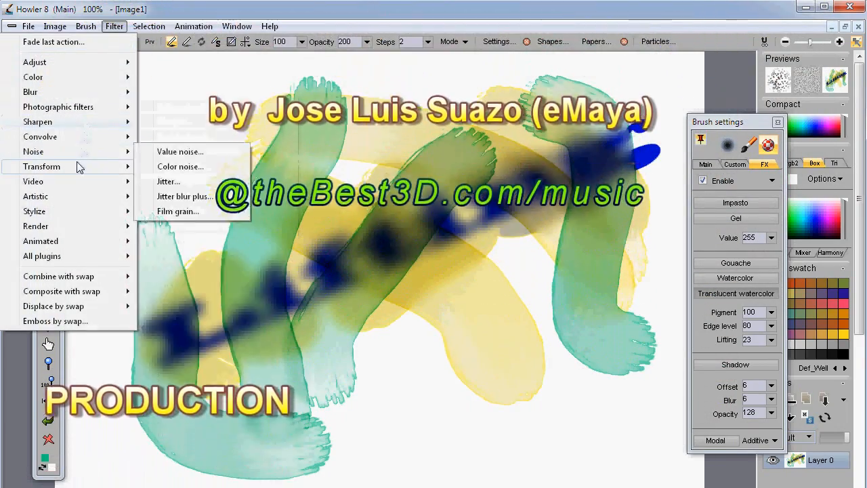
mouse_move(78, 168)
click(191, 305)
drag(389, 171, 795, 323)
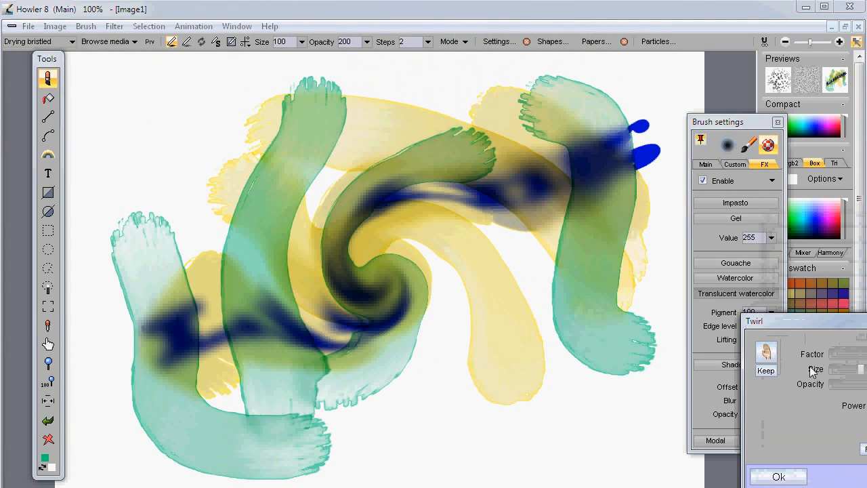
mouse_move(866, 355)
mouse_down()
mouse_move(845, 357)
mouse_move(866, 370)
mouse_up()
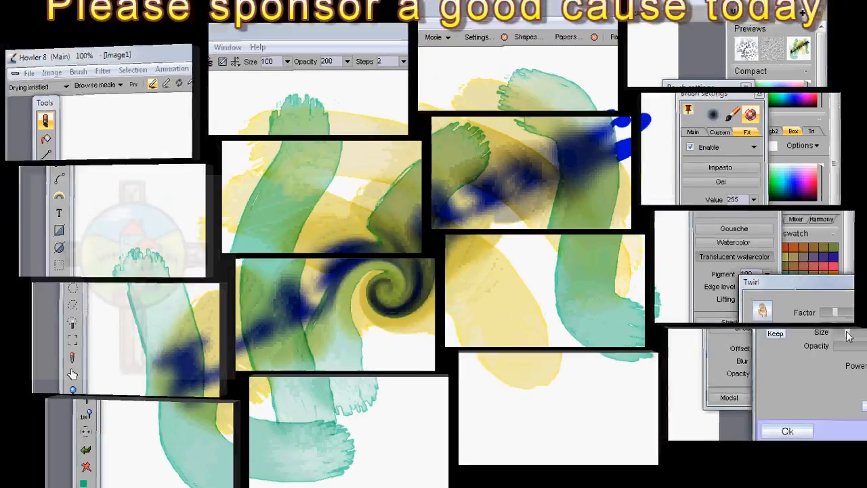